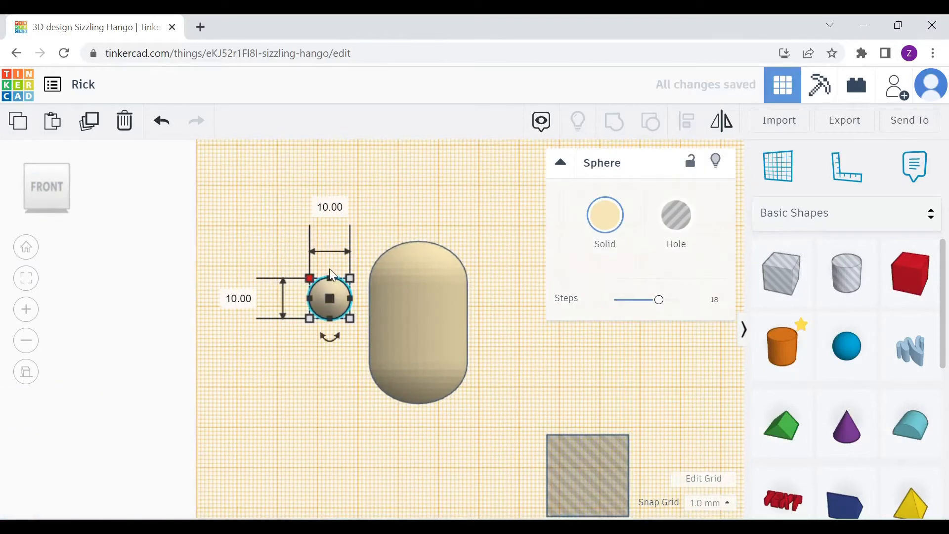
Step: Place the small sphere, about 7 by 8 mm, against the side of the head as an ear, with a matching one opposite
left_click_drag(340, 294, 372, 297)
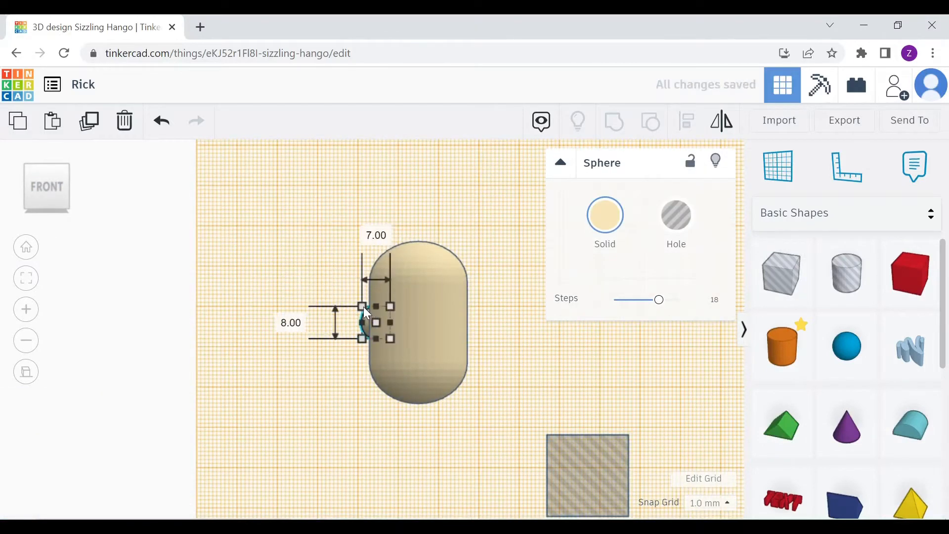
left_click_drag(367, 313, 383, 323)
left_click(312, 245)
left_click(365, 322)
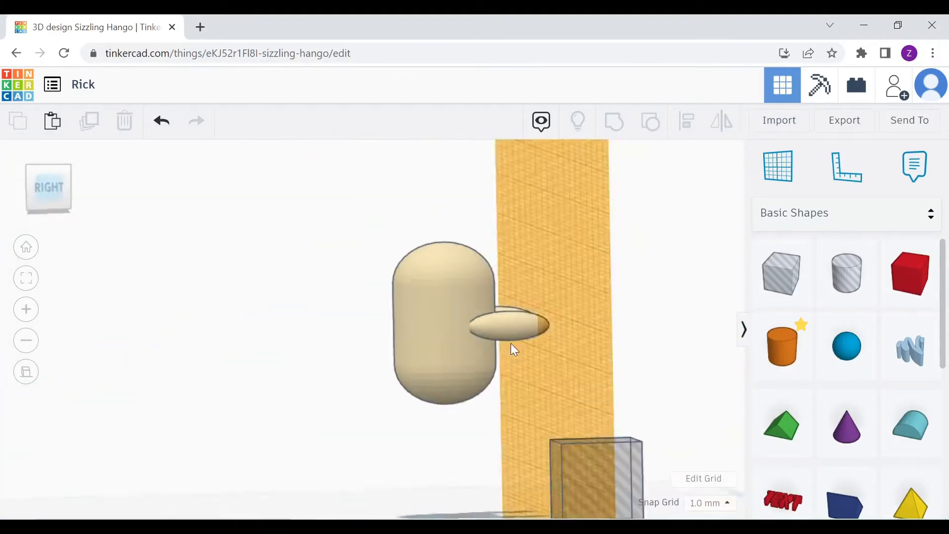
Step: Shorten both ears in depth and set them into the sides of the head, 14 mm from the workplane
left_click_drag(511, 343, 518, 303)
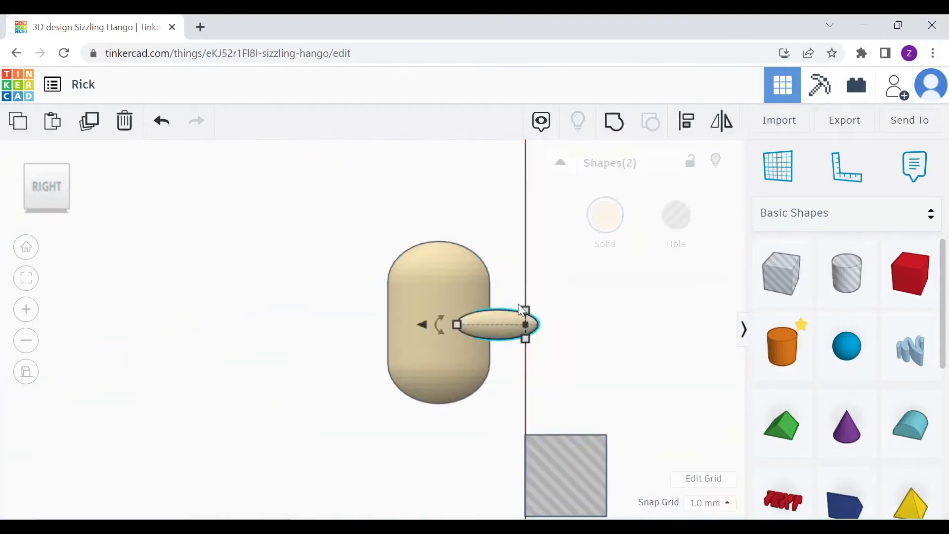
left_click_drag(457, 324, 413, 324)
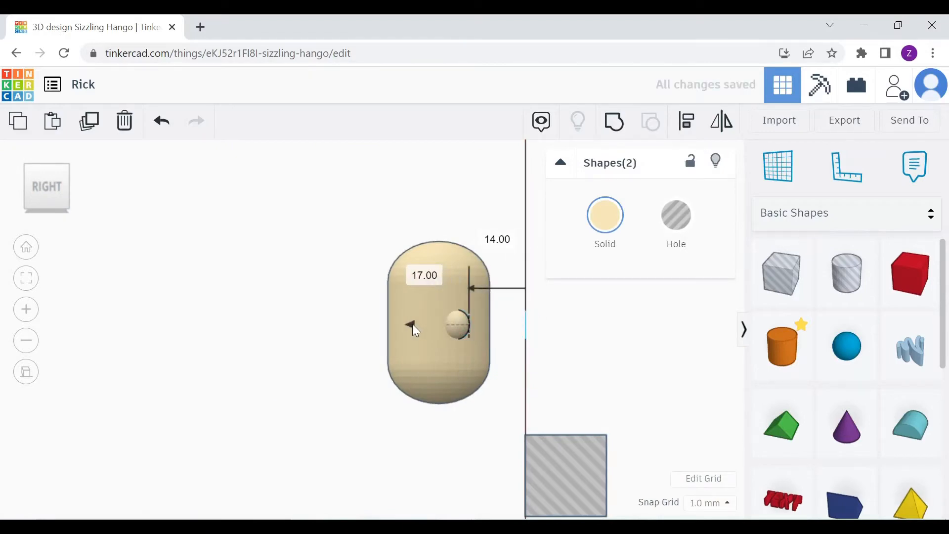
left_click(306, 287)
Step: Add an Egg from the Favorites shapes and rotate it upright with its narrow end facing down
left_click(26, 189)
left_click(836, 214)
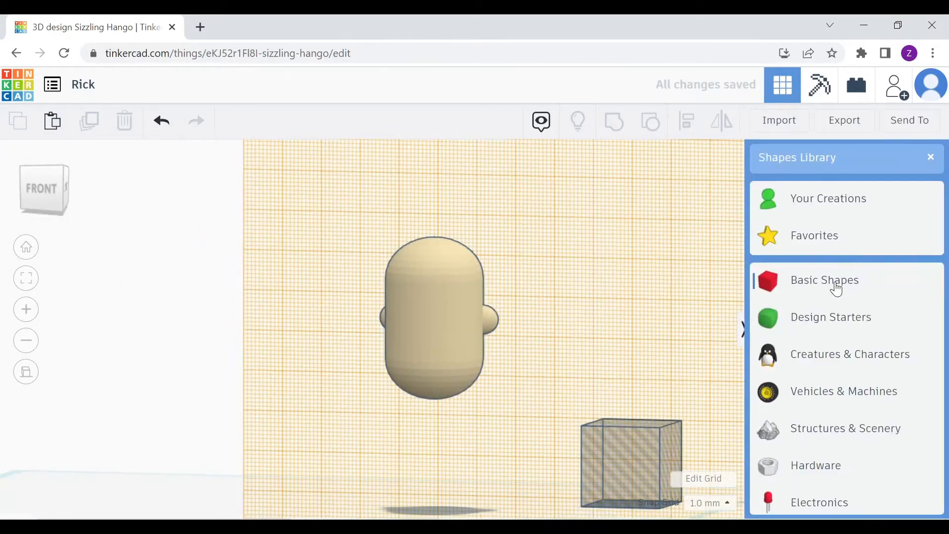
left_click(830, 237)
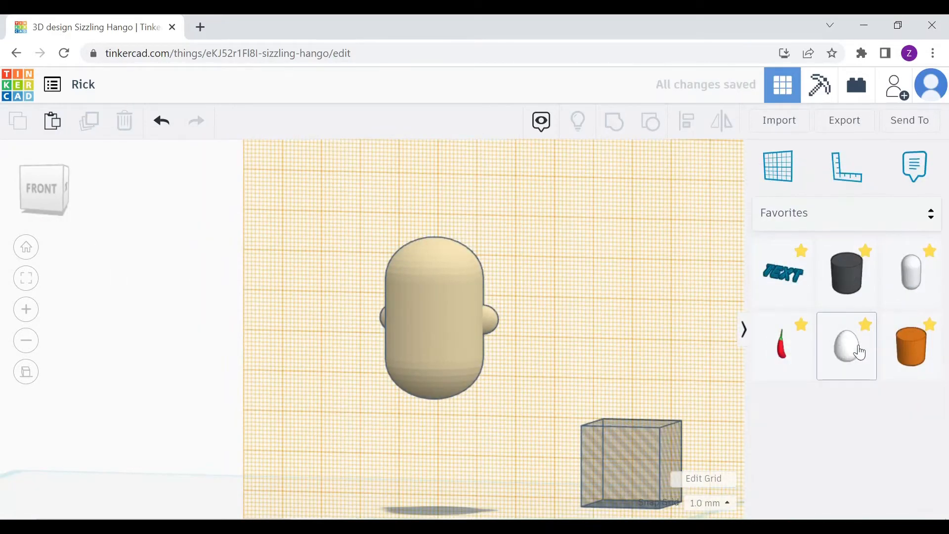
left_click_drag(857, 351, 611, 316)
right_click_drag(569, 302, 523, 396)
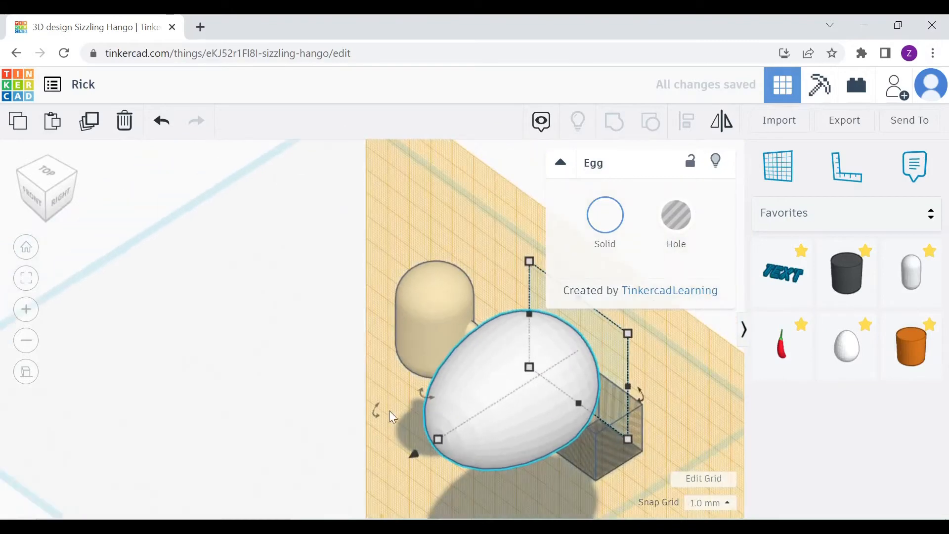
left_click_drag(386, 412, 322, 449)
Step: Colour the egg light cyan
left_click(622, 215)
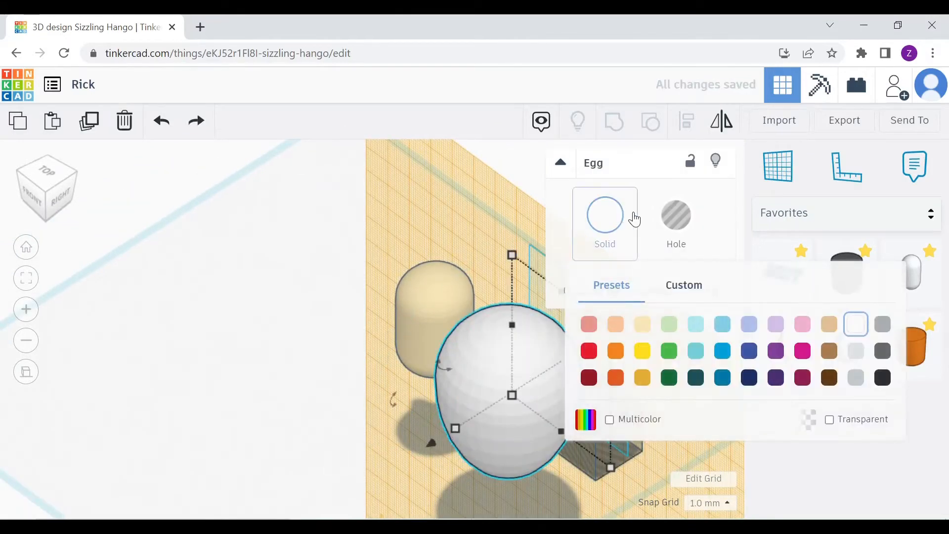
left_click(695, 324)
left_click(343, 340)
Step: Move the egg over the head so it is centred on it in the front view
left_click(35, 195)
left_click_drag(574, 320, 445, 306)
right_click_drag(467, 331, 429, 319)
left_click_drag(429, 319, 428, 328)
mouse_move(427, 341)
right_mouse_down()
mouse_move(417, 348)
mouse_move(441, 346)
right_mouse_up()
left_click(35, 194)
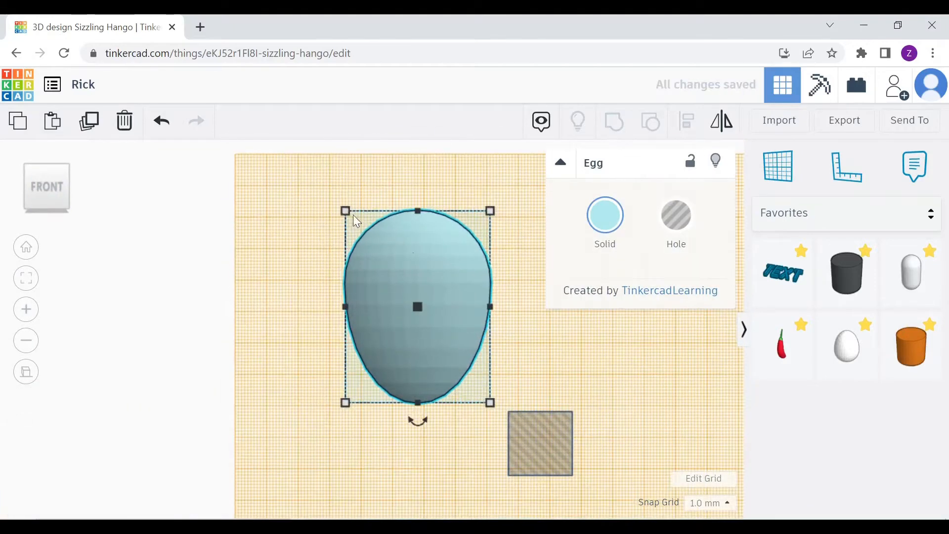
Step: Scale the egg down to slightly larger than the head and flatten its depth to about 8 mm
left_click_drag(346, 210, 368, 258)
left_click_drag(490, 258, 438, 278)
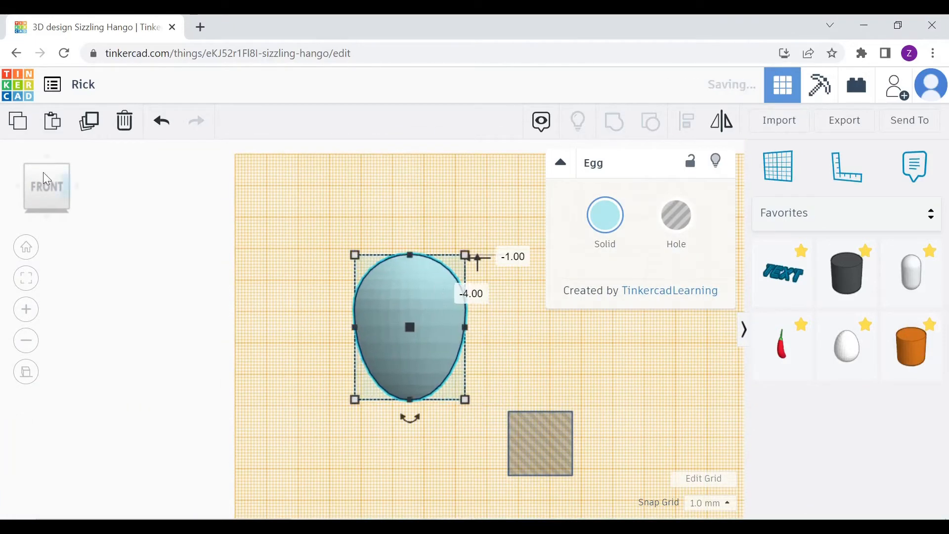
left_click(47, 159)
left_click_drag(409, 415, 410, 400)
right_click_drag(408, 395, 294, 317)
left_click_drag(362, 360, 465, 347)
Step: Trim the flattened egg's height and width and fit it against the back of the head
left_click(58, 197)
right_click_drag(390, 364, 536, 381)
left_click_drag(410, 387, 412, 370)
left_click_drag(466, 308, 458, 307)
left_click_drag(356, 308, 363, 308)
right_click_drag(475, 304, 400, 335)
left_click_drag(429, 319, 418, 321)
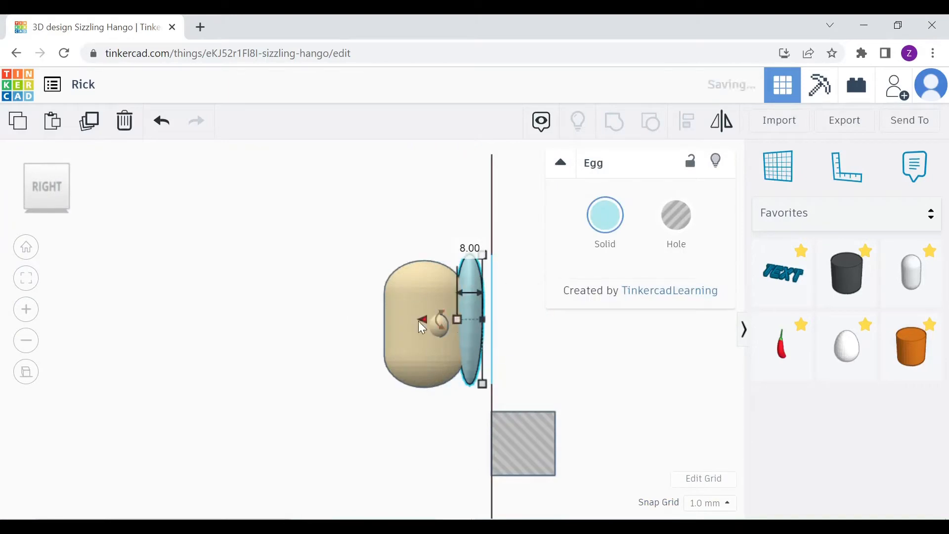
right_click_drag(414, 320, 493, 390)
left_click(490, 382)
Step: Tilt the flattened egg slightly to slope along the back of the head
left_click(59, 189)
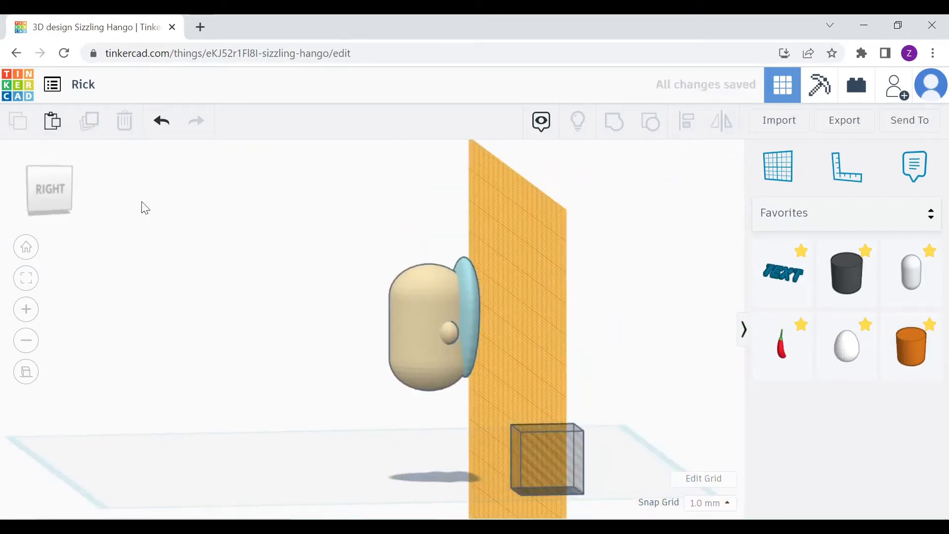
left_click(461, 279)
left_click_drag(429, 317, 393, 306)
left_click(467, 408)
right_click_drag(393, 316, 246, 288)
Step: Duplicate the tilted egg and move the copy about 3 mm toward the face and slightly down
left_click(60, 191)
left_click(461, 307)
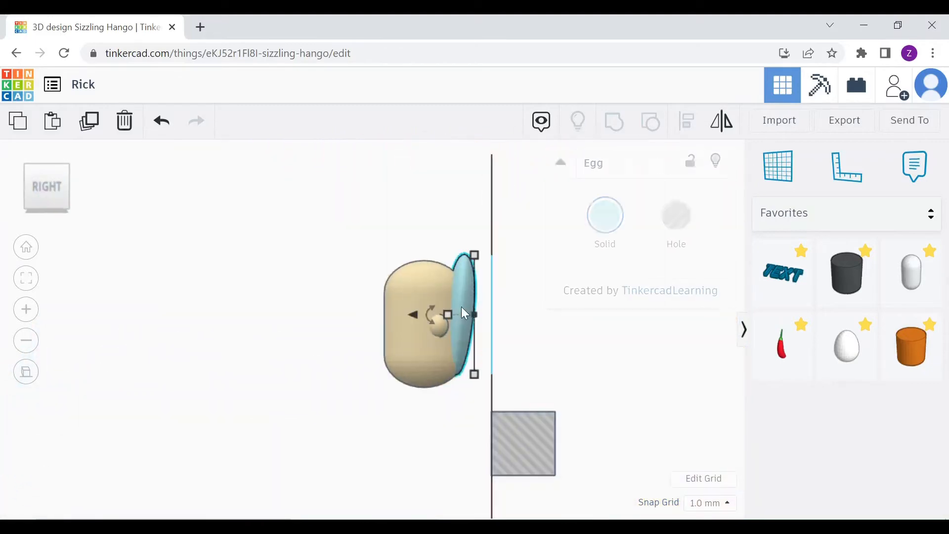
key("ctrl+d")
left_click_drag(427, 316, 403, 352)
key("Down")
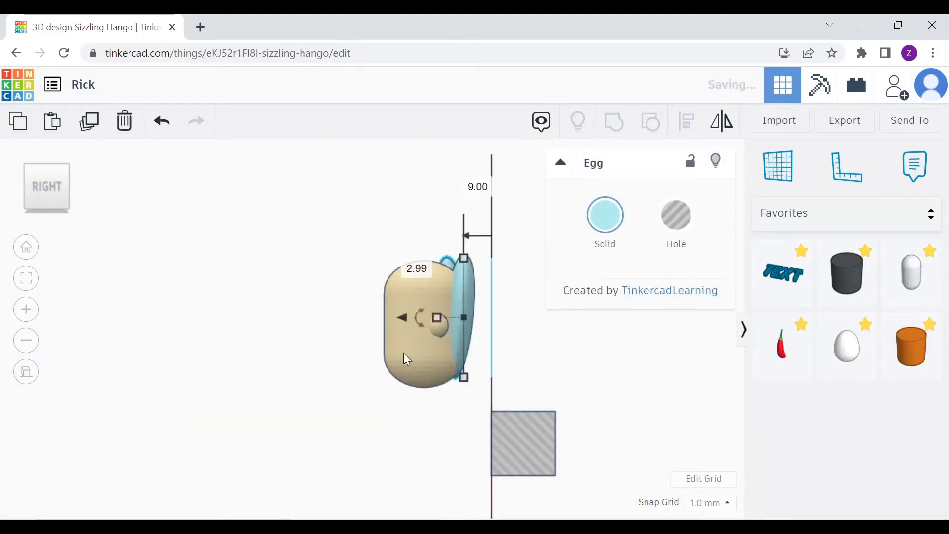
Step: Reshape the copied egg so it reaches further forward over the sides of the head
right_click_drag(403, 352, 517, 372)
left_click(51, 194)
left_click_drag(339, 276, 396, 276)
right_click_drag(396, 334, 299, 360)
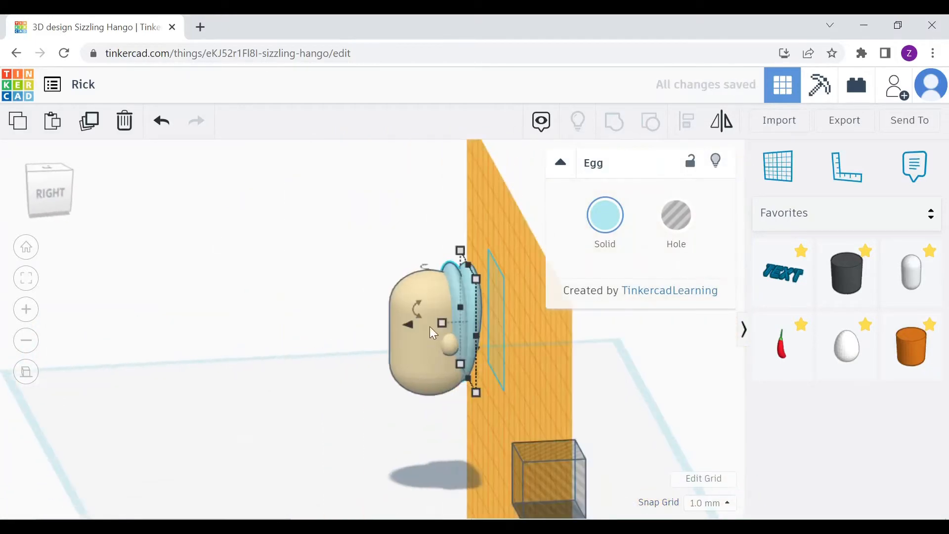
left_click_drag(409, 324, 366, 301)
left_click(352, 404)
right_click_drag(352, 403, 320, 340)
Step: Adjust the rear egg's position and tilt so it overlaps closely with the front one
left_click(462, 294)
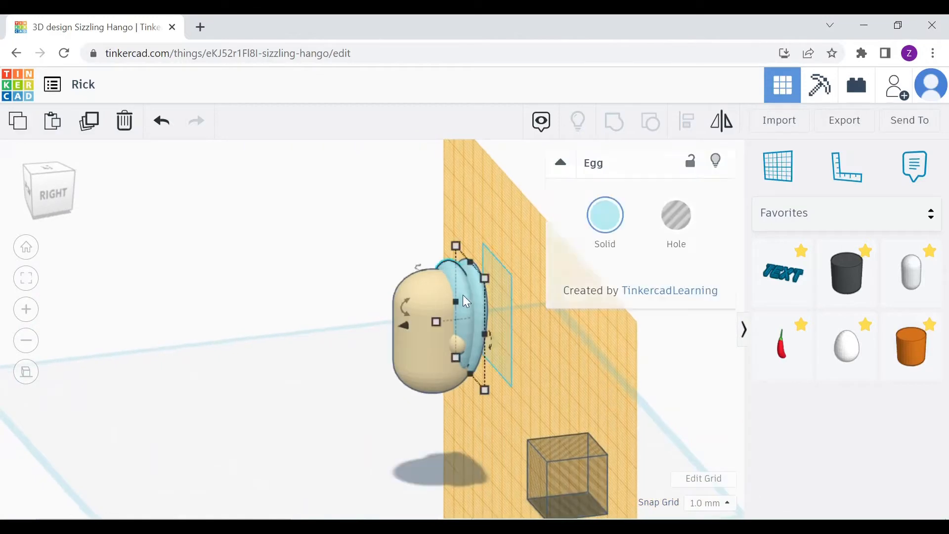
left_click(57, 199)
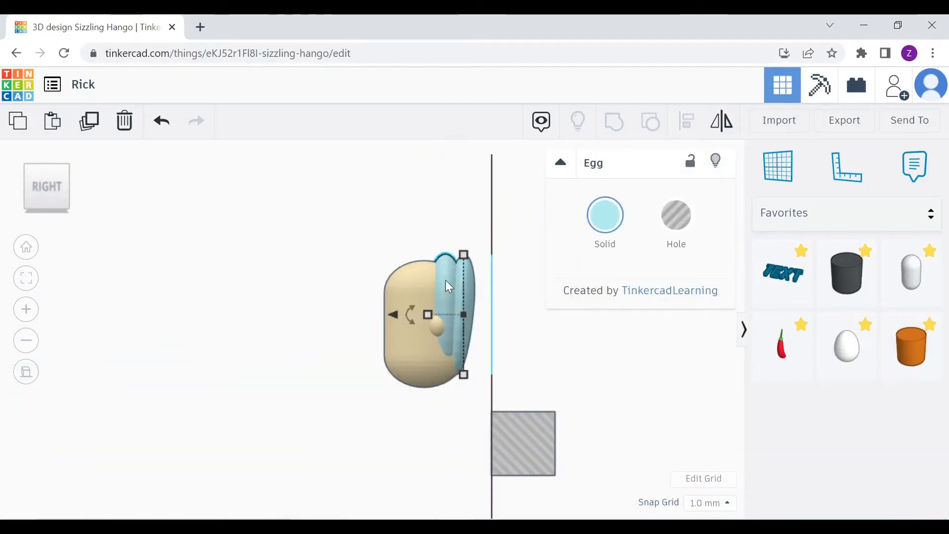
scroll(442, 292, "up", 3)
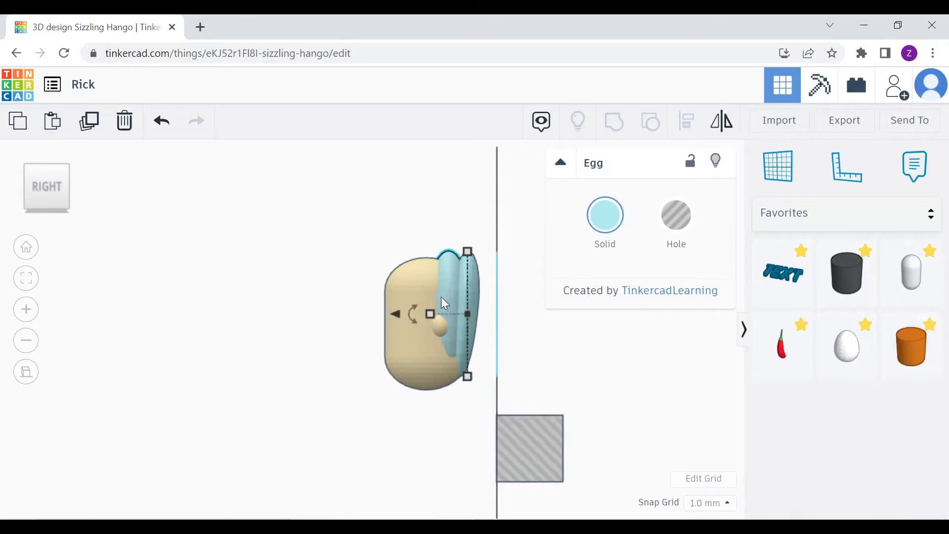
left_click(471, 286)
left_click(479, 285)
left_click_drag(429, 306, 443, 307)
left_click_drag(456, 299, 391, 285)
Step: Paste another copy of the egg, lower it onto the back of the head and tilt it with the other hair layers
key("ctrl+c")
key("ctrl+v")
key("ctrl+z")
key("ctrl+v")
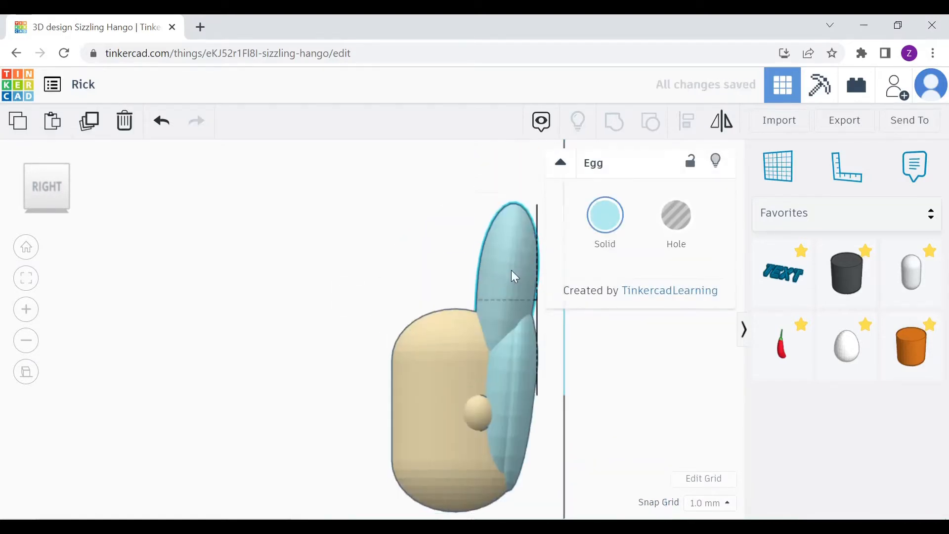
left_click_drag(511, 270, 502, 348)
left_click_drag(441, 403, 388, 418)
Step: Shorten the pasted egg from below to about 31 mm high and move it slightly toward the face
right_click_drag(529, 473, 561, 472)
left_click_drag(540, 477, 541, 463)
left_click(46, 186)
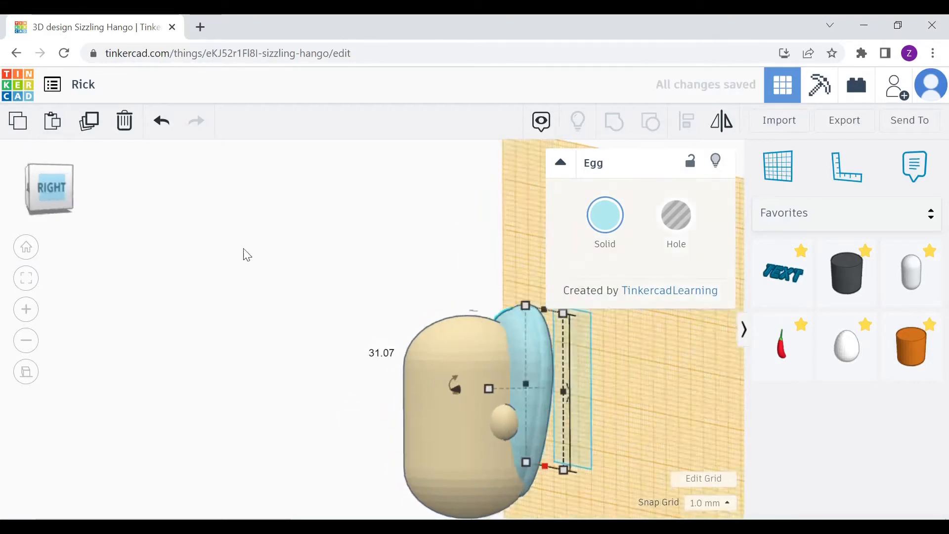
left_click_drag(443, 389, 436, 388)
right_click_drag(441, 364, 390, 376)
Step: Switch the shape collection to Basic Shapes with the model viewed from above
left_click(47, 169)
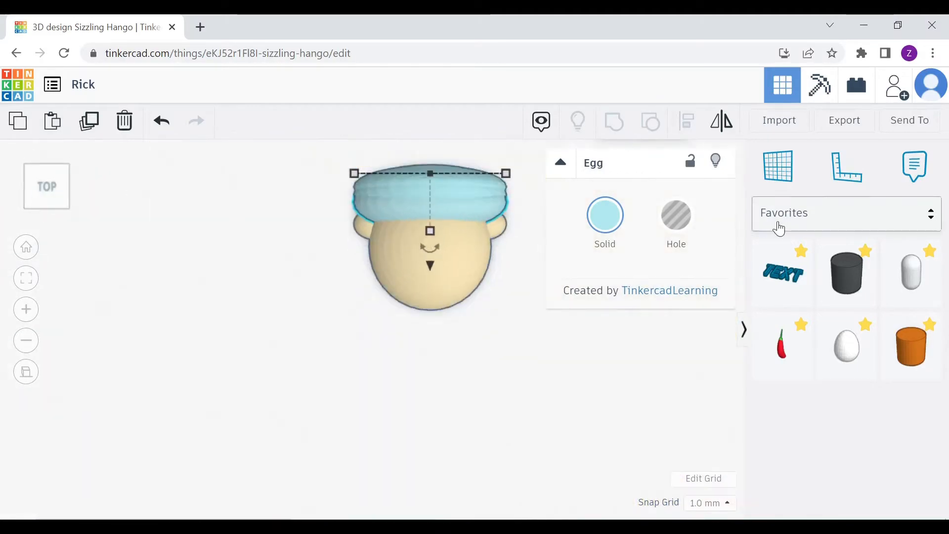
left_click(781, 221)
left_click(805, 322)
left_click(840, 342)
right_click_drag(519, 270, 514, 217)
key("Escape")
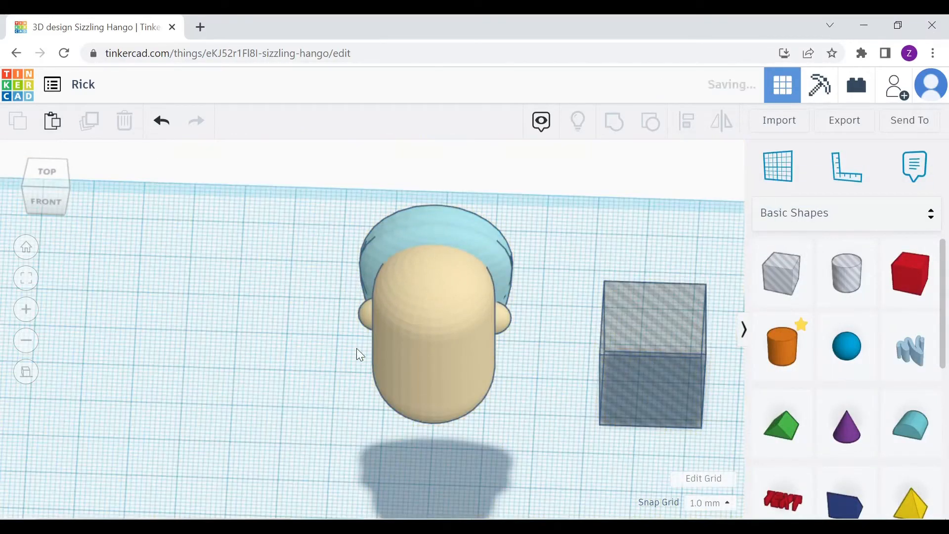
Step: Add a Sphere beside the head and colour it light cyan
left_click(45, 173)
left_click(846, 346)
left_click(563, 272)
left_click(605, 215)
left_click(694, 322)
Step: Centre the light cyan sphere on the head and raise it to the crown
left_click_drag(531, 276, 400, 274)
right_click_drag(464, 379, 457, 269)
left_click_drag(427, 467, 424, 236)
right_click_drag(420, 239, 398, 336)
left_click(54, 191)
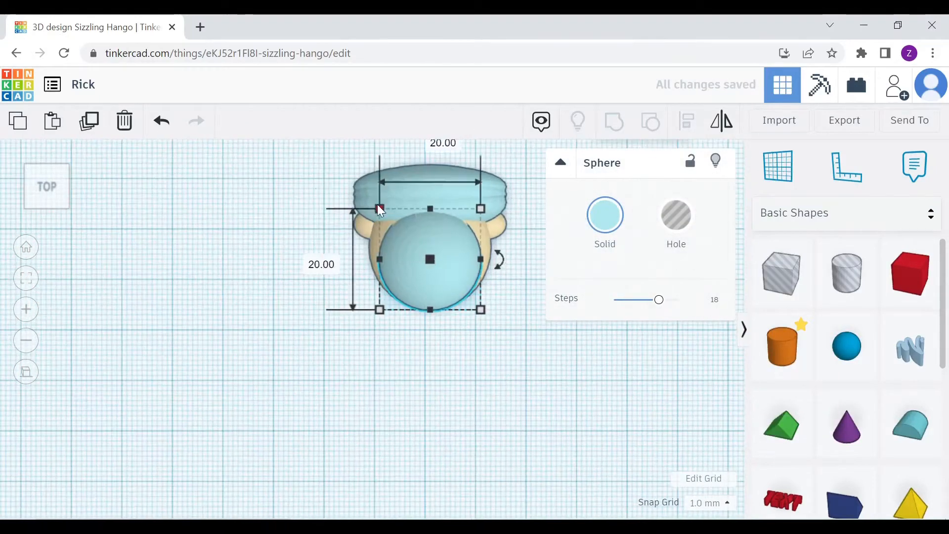
Step: Enlarge the crown sphere toward the rear hair layers and adjust it to blend into the top of the head
left_click_drag(378, 204, 372, 173)
right_click_drag(432, 310, 476, 248)
right_click_drag(531, 403, 429, 339)
left_click_drag(476, 362, 441, 382)
right_click_drag(547, 375, 428, 363)
left_click(574, 352)
left_click(49, 195)
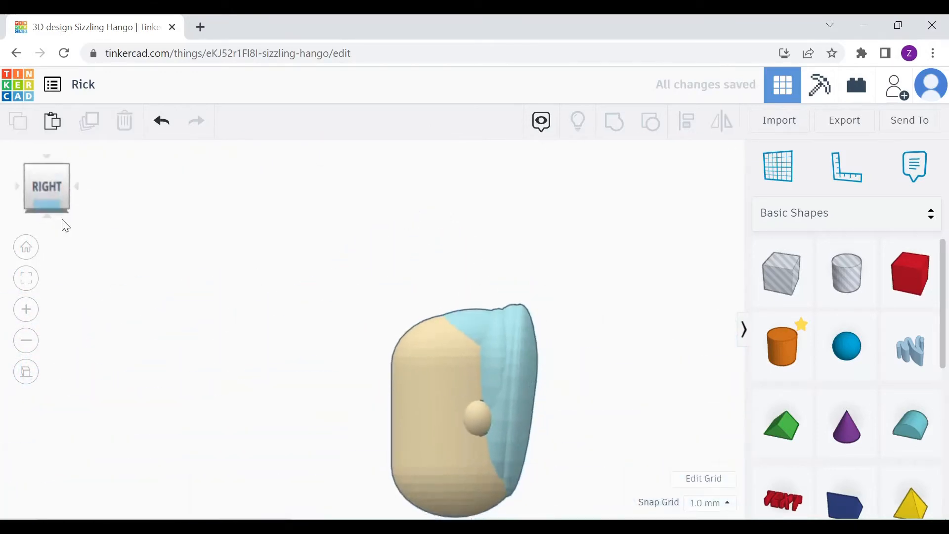
Step: Shift the rear hair egg slightly toward the head and change the snap grid size
left_click(519, 332)
mouse_move(513, 311)
left_mouse_down()
mouse_move(506, 318)
mouse_move(515, 322)
mouse_move(503, 312)
left_mouse_up()
left_click(711, 503)
left_click(699, 365)
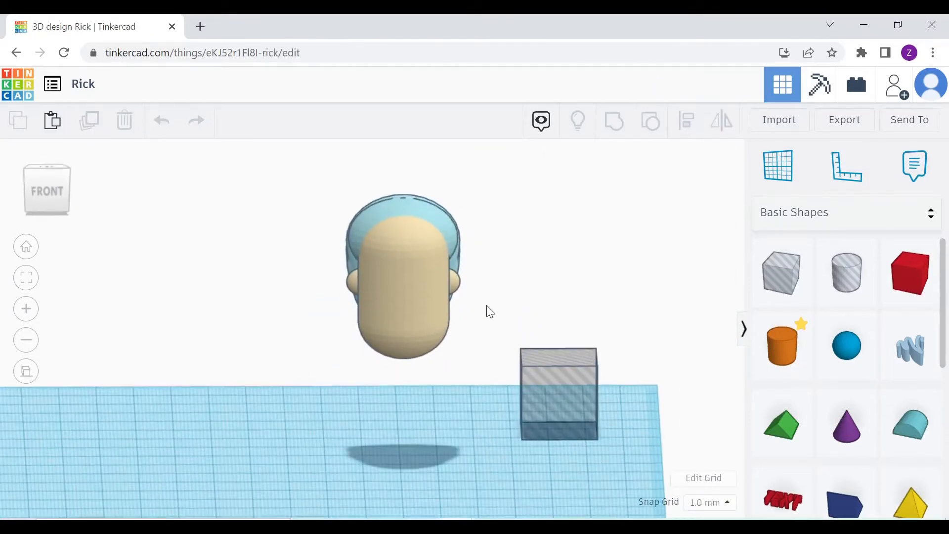
Step: Add a light cyan Cone and raise it to the top of the head
left_click_drag(847, 420, 376, 435)
left_click(605, 214)
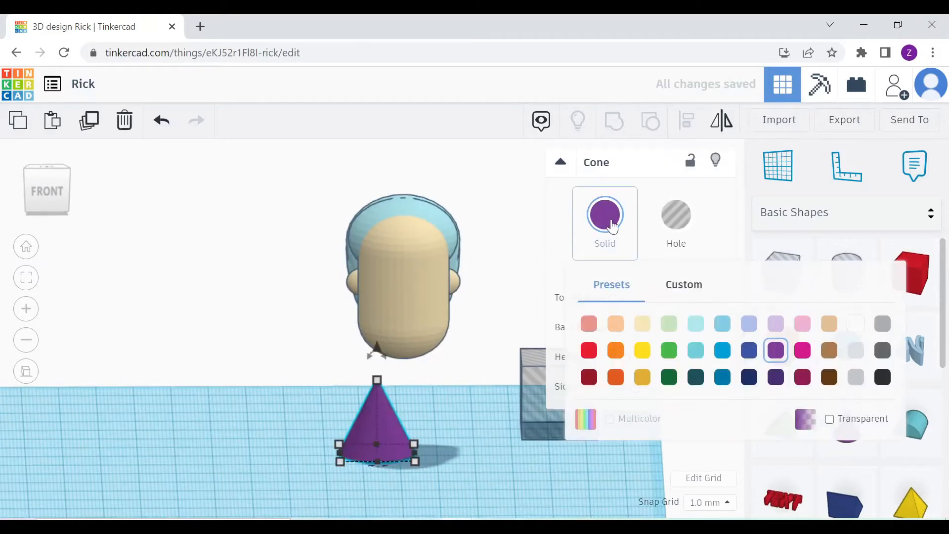
left_click(723, 324)
left_click(46, 193)
left_click_drag(378, 371, 385, 144)
Step: Scale the cone down proportionally to about 15 mm wide, after undoing the oversized stretch
left_click_drag(341, 248, 336, 251)
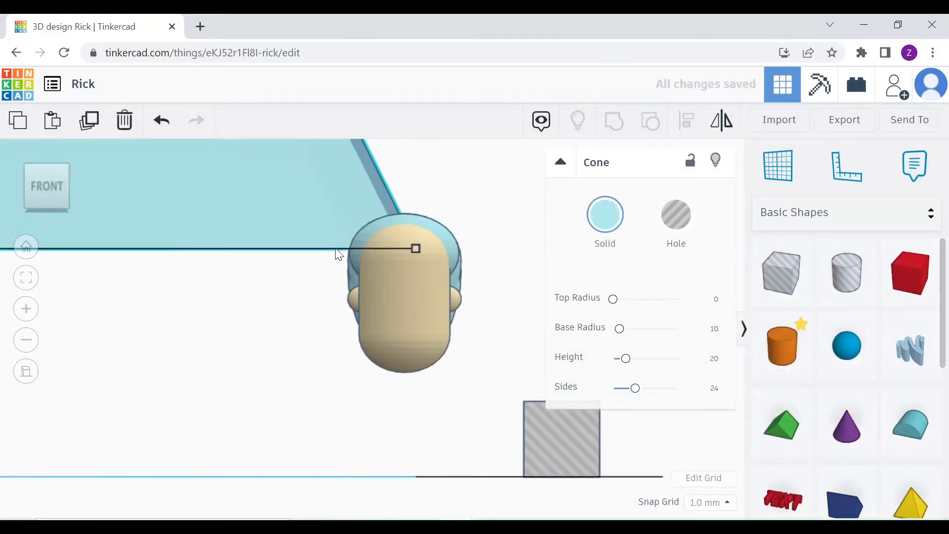
key("ctrl+z")
right_click_drag(314, 315, 299, 373)
left_click_drag(339, 252, 352, 246, "shift")
left_click(48, 196)
scroll(428, 195, "up", 2)
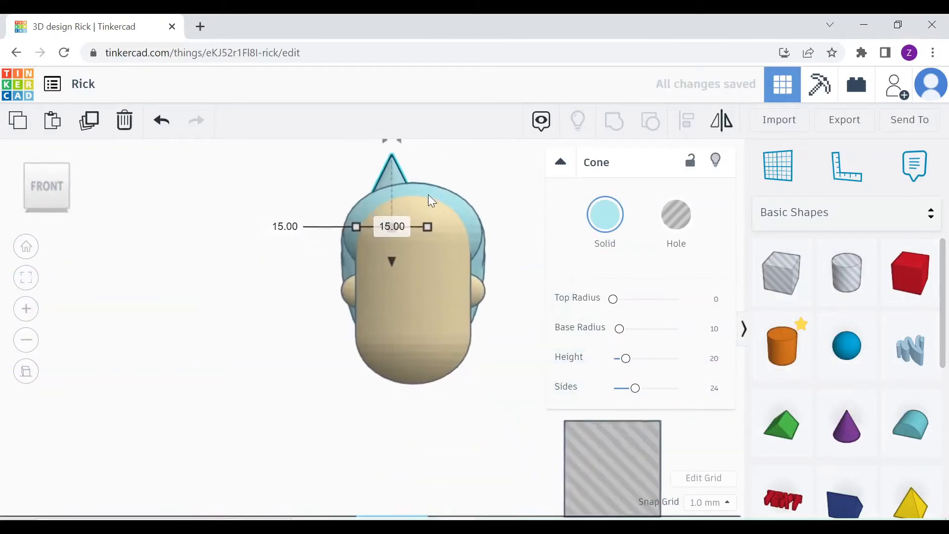
Step: Adjust the cone's tip height and tilt it slightly as the upper hair spike
middle_click_drag(428, 195, 390, 289)
right_click_drag(247, 344, 242, 284)
left_click(47, 188)
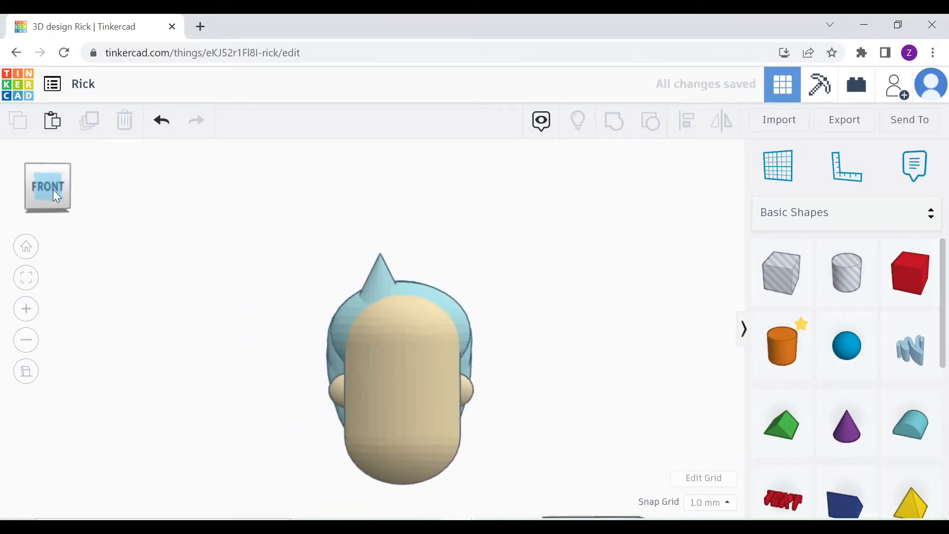
left_click_drag(385, 255, 380, 218)
Step: Duplicate the cone to the side of the head, lower the copy and tilt it outward
left_click(389, 264)
left_click(387, 275)
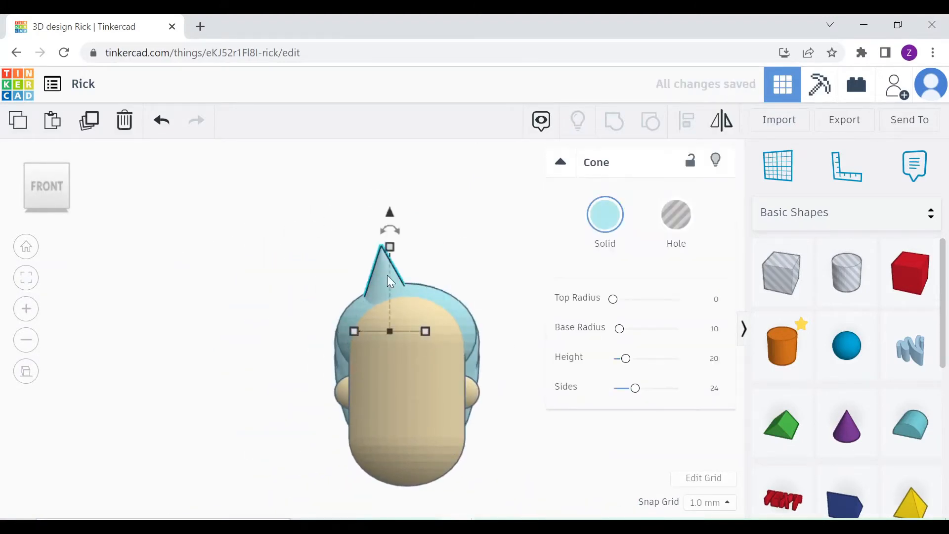
left_click_drag(383, 274, 355, 272, "alt")
left_click_drag(365, 231, 379, 269)
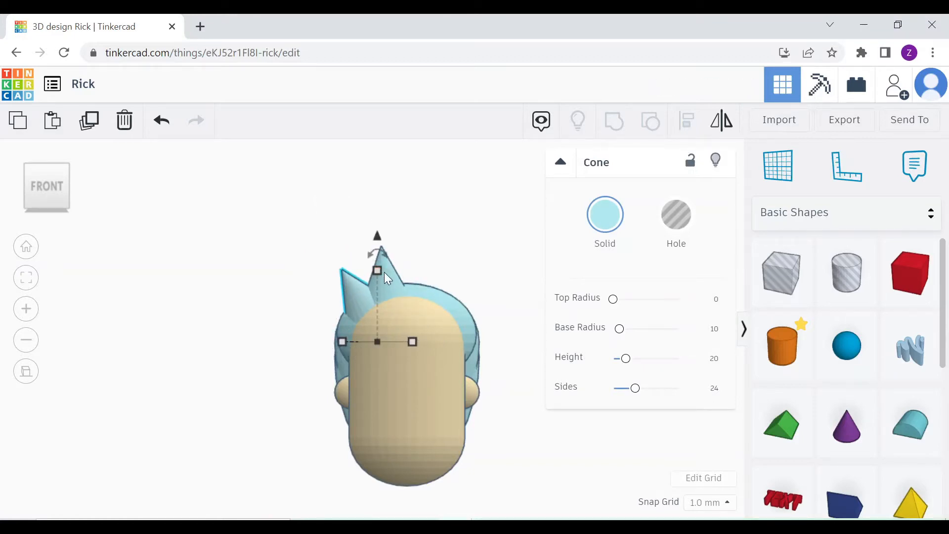
Step: Stretch the upper and side cones to make both hair spikes taller
left_click(385, 273)
left_click(348, 272)
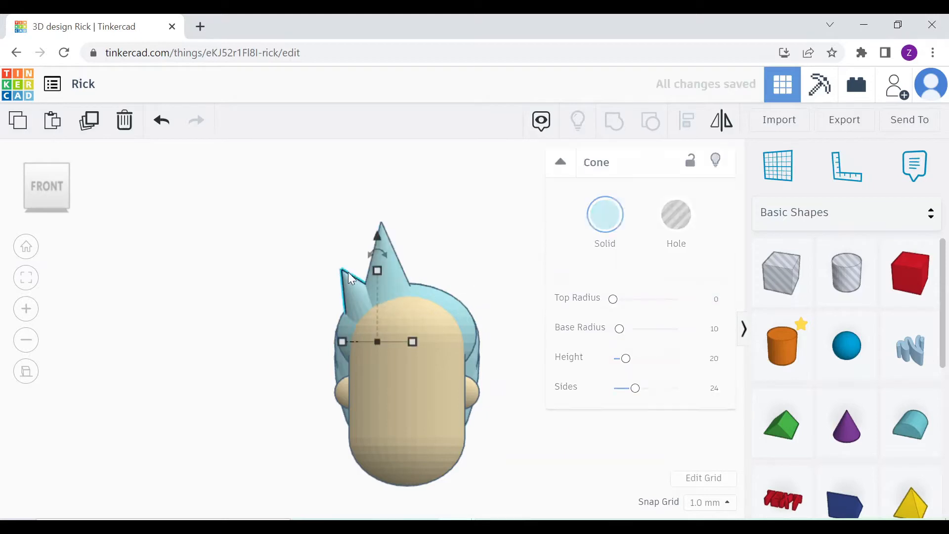
left_click_drag(378, 270, 368, 246)
right_click_drag(352, 287, 310, 343)
left_click_drag(307, 339, 307, 341)
left_click(451, 295)
right_click_drag(450, 296, 421, 294)
left_click(54, 190)
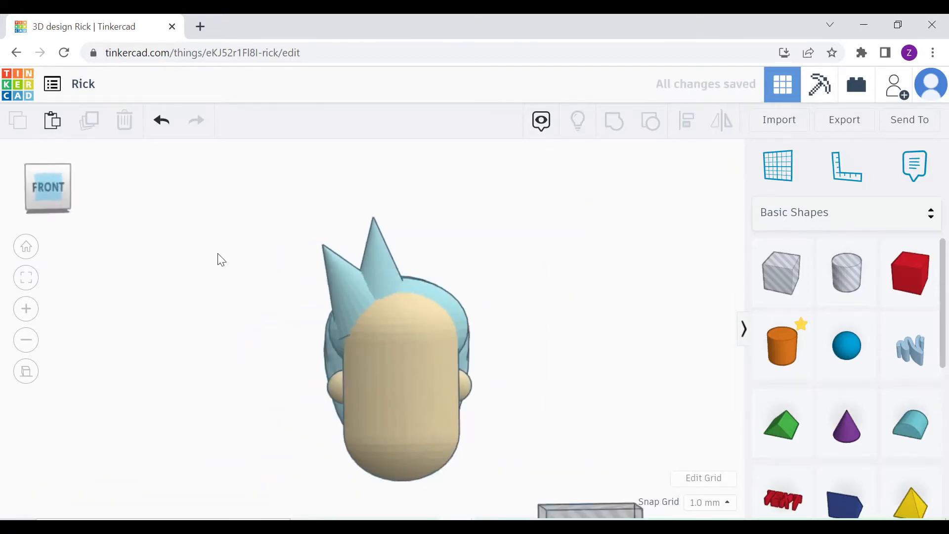
Step: Duplicate the side cone and move the copy outward for a third hair spike
left_click_drag(350, 260, 299, 268, "alt")
left_click(350, 270)
Step: Try to tilt and lower the third cone beside the head and narrow it to about 11 mm
left_click_drag(334, 215, 334, 247)
left_click_drag(333, 278, 310, 286)
left_click_drag(286, 382, 292, 384)
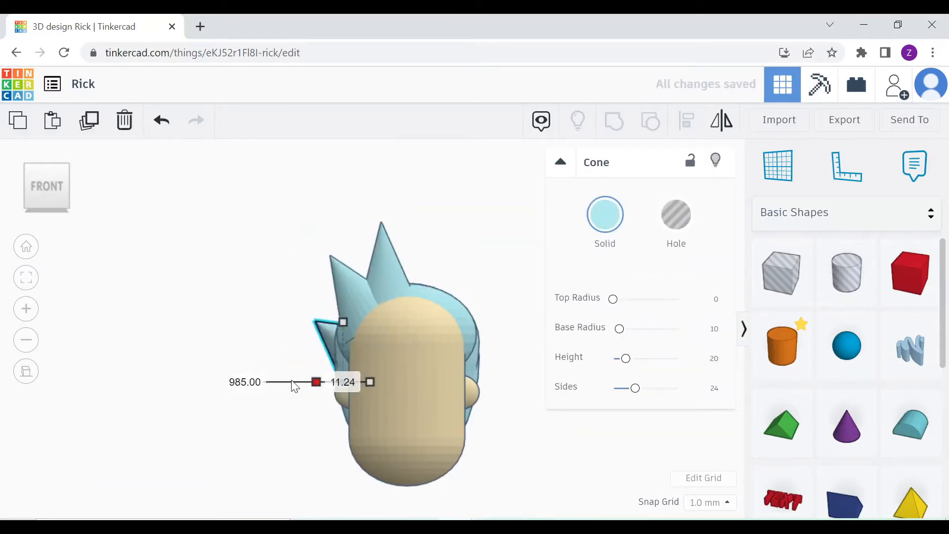
right_click_drag(316, 420, 405, 430)
Step: Undo the third cone's last tilt, position and size changes
key("ctrl+z")
left_click(36, 191)
key("ctrl+z")
key("ctrl+z")
key("ctrl+z")
right_click_drag(310, 339, 209, 281)
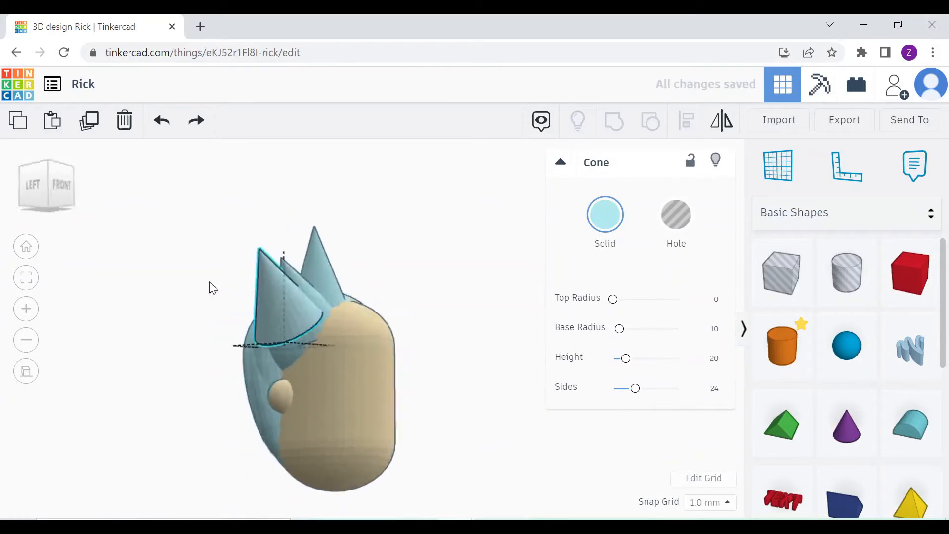
Step: Lower the third cone beside the head, move it against the side and tilt it outward
left_click(60, 189)
left_click_drag(335, 215, 334, 248)
right_click_drag(316, 292, 315, 324)
left_click_drag(298, 329, 310, 330)
left_click_drag(341, 222, 309, 199)
left_click(49, 196)
right_click_drag(348, 336, 429, 389)
left_click_drag(333, 373, 262, 354)
left_click(225, 363)
Step: Shorten the third cone slightly and tilt it by about 11°
right_click_drag(364, 249, 397, 249)
left_click(61, 194)
left_click(329, 319)
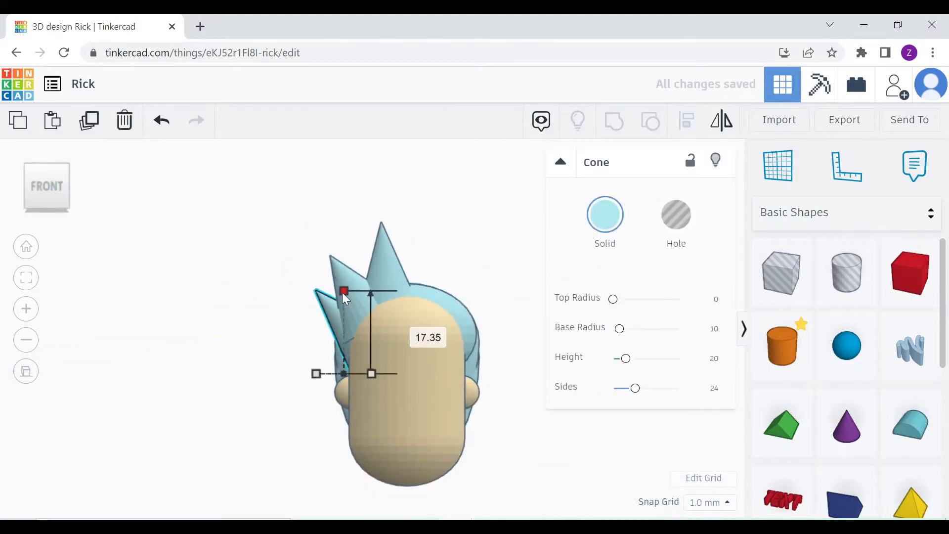
left_click_drag(343, 292, 344, 296)
right_click_drag(300, 347, 376, 394)
left_click_drag(265, 358, 251, 364)
left_click_drag(257, 257, 247, 258)
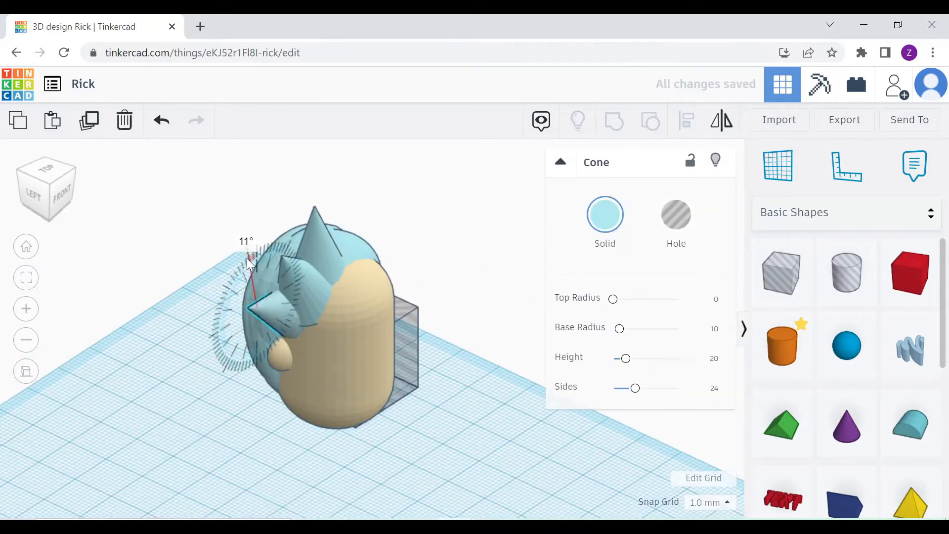
left_click(228, 247)
right_click_drag(229, 244, 176, 217)
Step: Narrow the third cone slightly by bringing its outer side closer to the head
left_click(51, 196)
left_click(313, 320)
right_click_drag(305, 371, 376, 415)
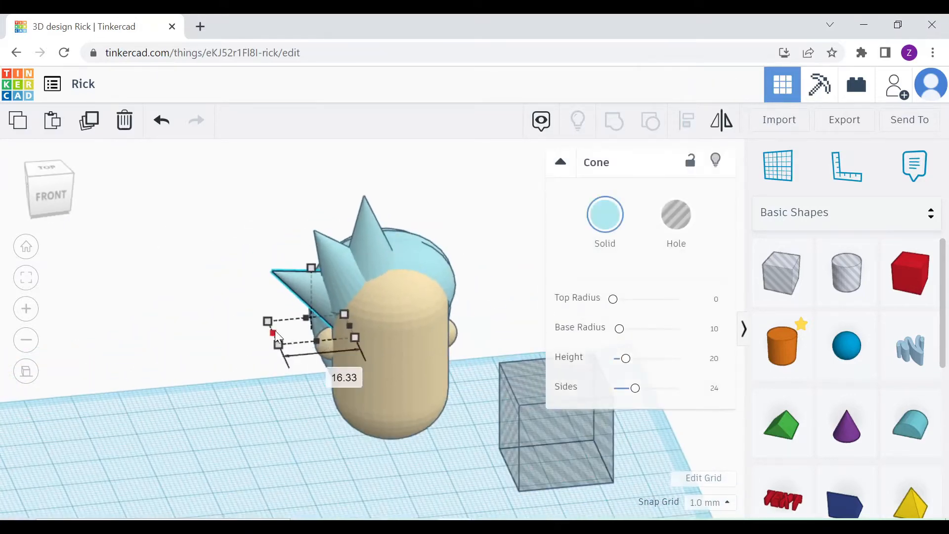
left_click_drag(275, 331, 282, 328)
left_click(480, 237)
right_click_drag(499, 247, 462, 212)
left_click(52, 189)
right_click_drag(381, 336, 554, 360)
Step: Tilt all three cone spikes backward together and shift them toward the back of the head
left_click(280, 337)
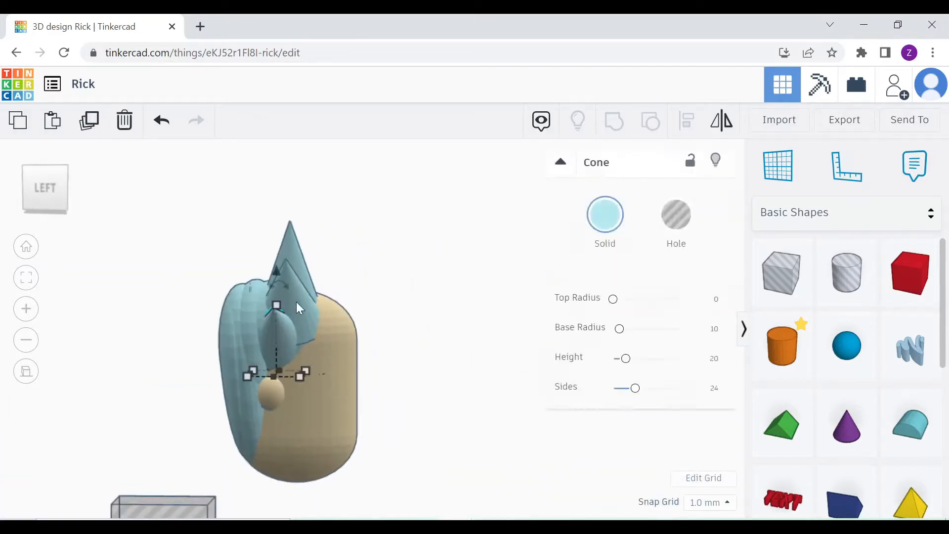
left_click(295, 300, "shift")
left_click(294, 259, "shift")
left_click_drag(298, 199, 287, 200)
left_click_drag(295, 287, 286, 286)
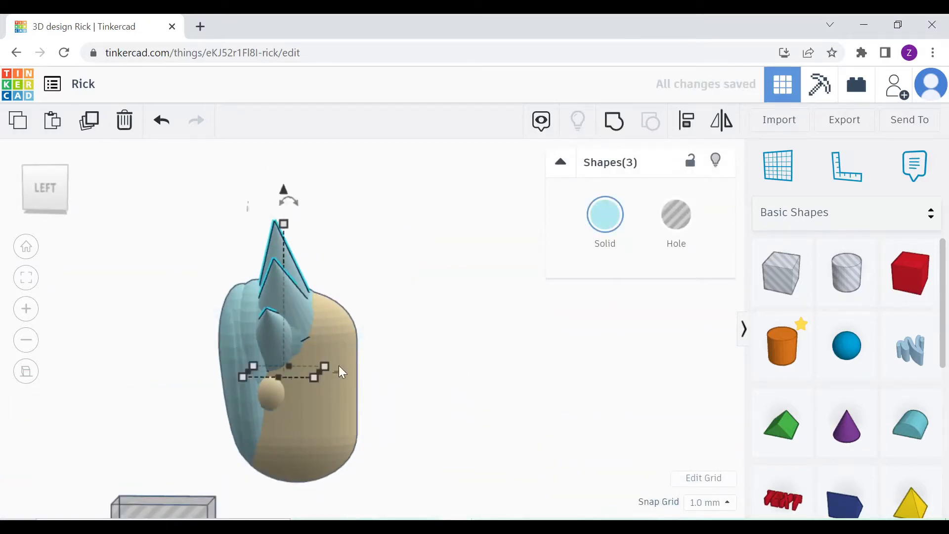
right_click_drag(339, 366, 340, 386)
left_click_drag(321, 372, 314, 380)
left_click(287, 348)
left_click(399, 318)
right_click_drag(410, 316, 435, 278)
right_click_drag(370, 258, 168, 262)
left_click(322, 322)
key("ctrl+c")
key("ctrl+v")
key("ctrl+z")
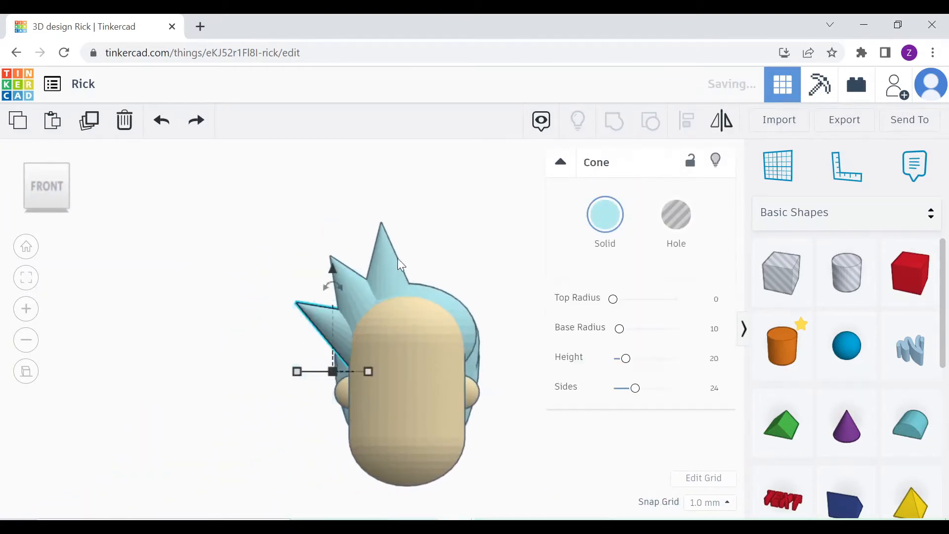
Step: Copy the top cone, rotate the copy about 85° outward and place it above the ear as a fourth spike
left_click(390, 263)
key("ctrl+c")
key("ctrl+v")
left_click_drag(420, 268, 303, 268)
left_click_drag(308, 188, 309, 254)
left_click_drag(309, 271, 231, 337)
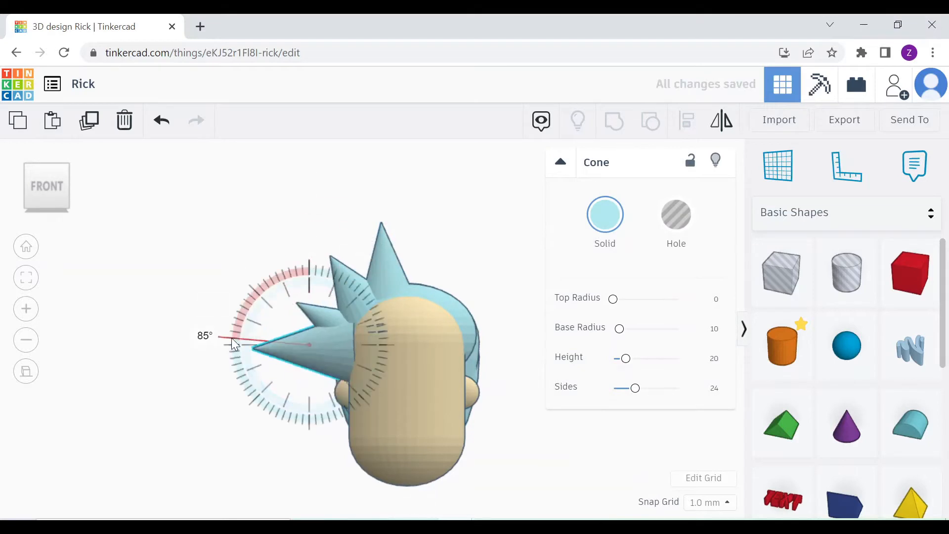
left_click_drag(305, 279, 305, 313)
left_click_drag(289, 379, 326, 381)
left_click_drag(341, 332, 357, 306)
Step: Move the fourth cone back along the head and raise it by about 2 mm
left_click_drag(29, 192, 49, 204)
left_click(48, 203)
left_click_drag(265, 382, 256, 382)
left_click_drag(260, 325, 260, 316)
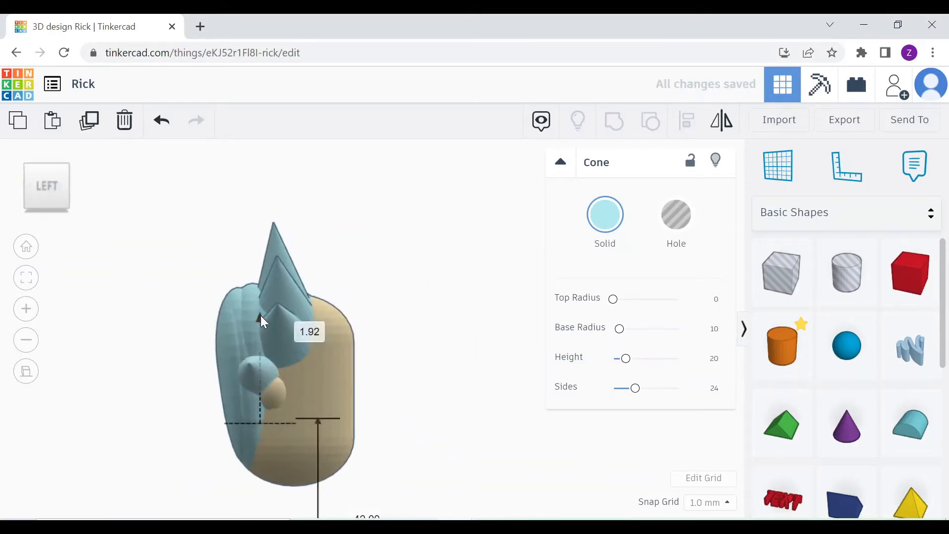
left_click(213, 287)
Step: Rotate the third cone about 8° around the vertical axis and move it toward the back of the head
left_click(281, 330)
right_click_drag(296, 368, 330, 484)
left_click_drag(297, 439, 288, 440)
left_click(46, 184)
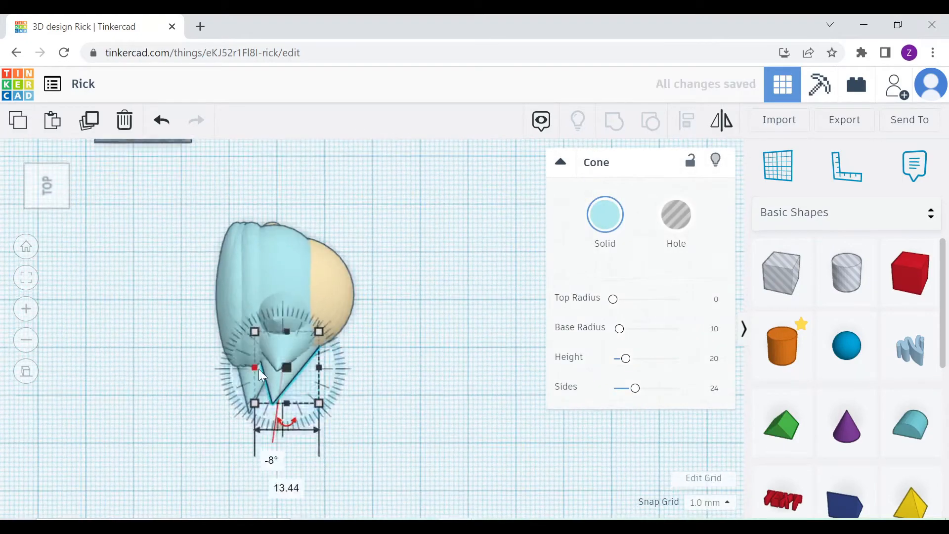
left_click_drag(269, 377, 259, 376)
left_click(426, 330)
right_click_drag(425, 331, 316, 208)
Step: Try to narrow the second cone slightly from its front side
left_click(41, 177)
left_click(305, 348)
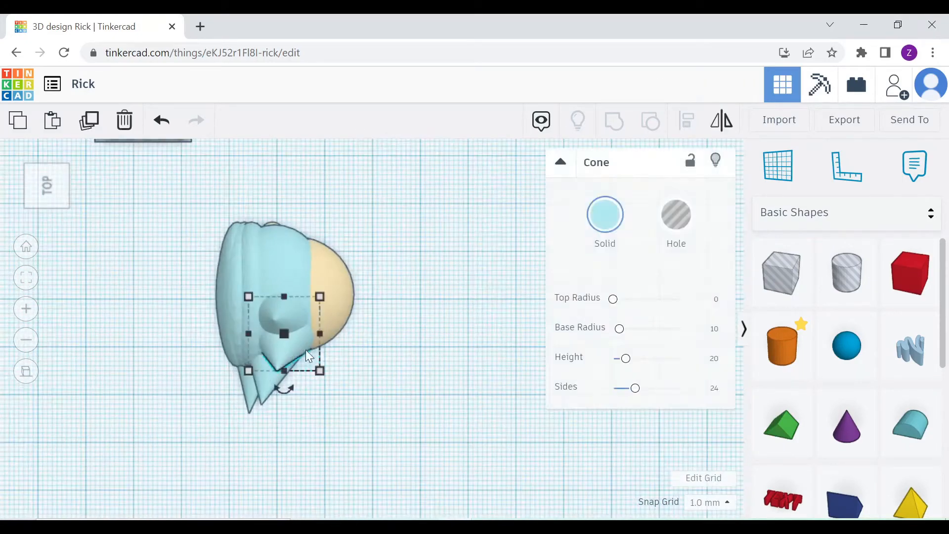
left_click_drag(321, 335, 317, 336)
left_click(373, 319)
right_click_drag(373, 318, 290, 208)
left_click(54, 193)
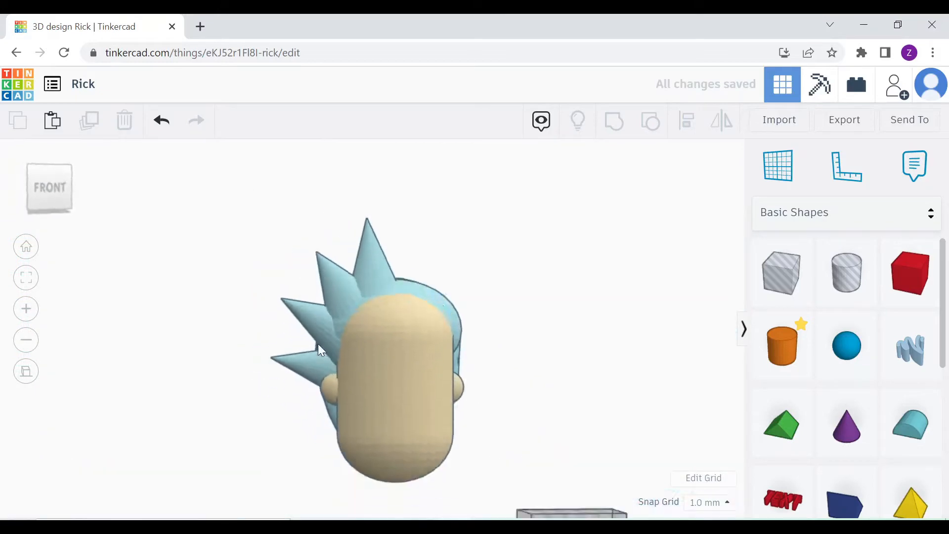
right_click_drag(242, 270, 305, 298)
key("ctrl+z")
Step: Tilt the second cone by about 3°
left_click(304, 298)
left_click_drag(310, 212, 316, 207)
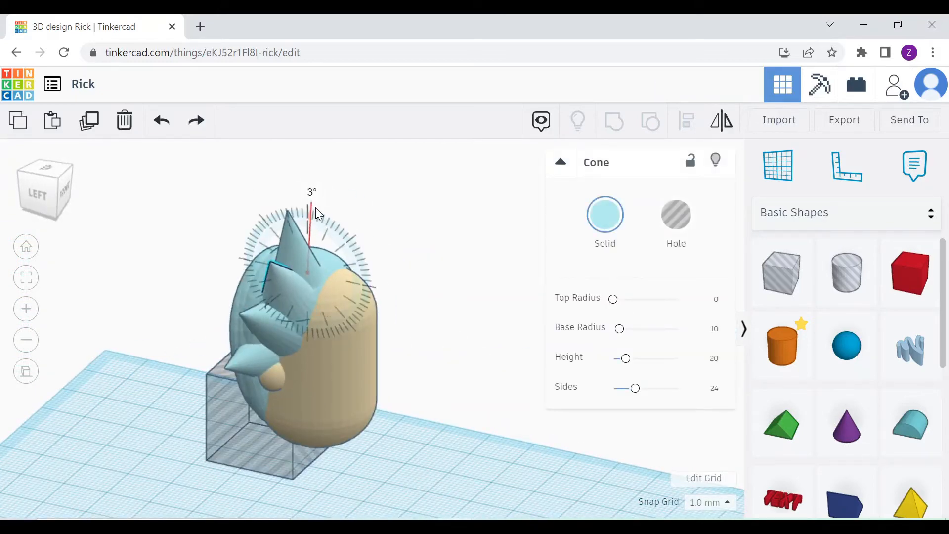
left_click(198, 213)
right_click_drag(183, 213, 130, 217)
Step: Adjust the top cone slightly and tilt it further toward the back of the head
left_click(47, 168)
left_click(387, 242)
left_click_drag(386, 277, 386, 280)
right_click_drag(252, 354, 356, 235)
left_click_drag(294, 197, 284, 198)
left_click(421, 296)
right_click_drag(422, 296, 297, 292)
left_click(52, 186)
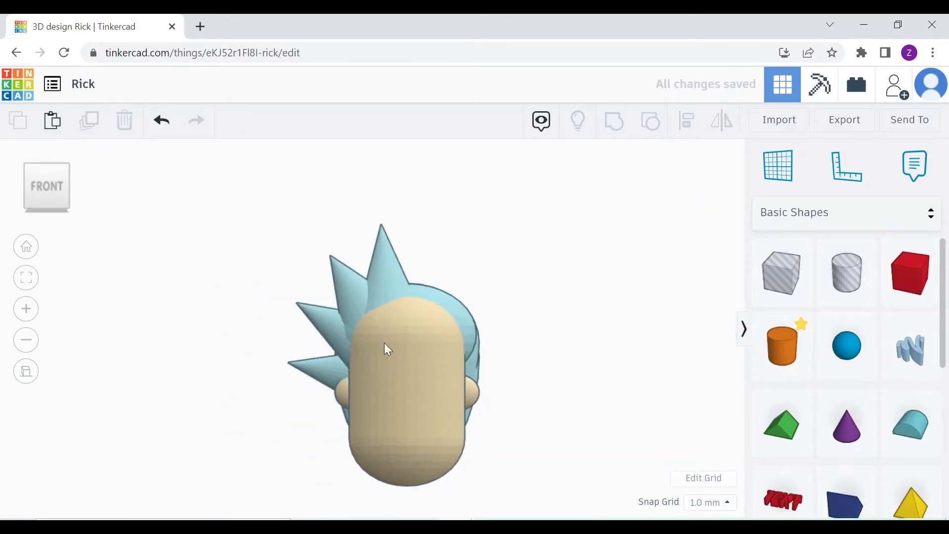
Step: Duplicate the fourth cone above the ear and lower the copy below the ear as a fifth spike
left_click(316, 375)
right_click_drag(319, 383, 487, 423)
left_click(47, 187)
right_click_drag(257, 369, 215, 298)
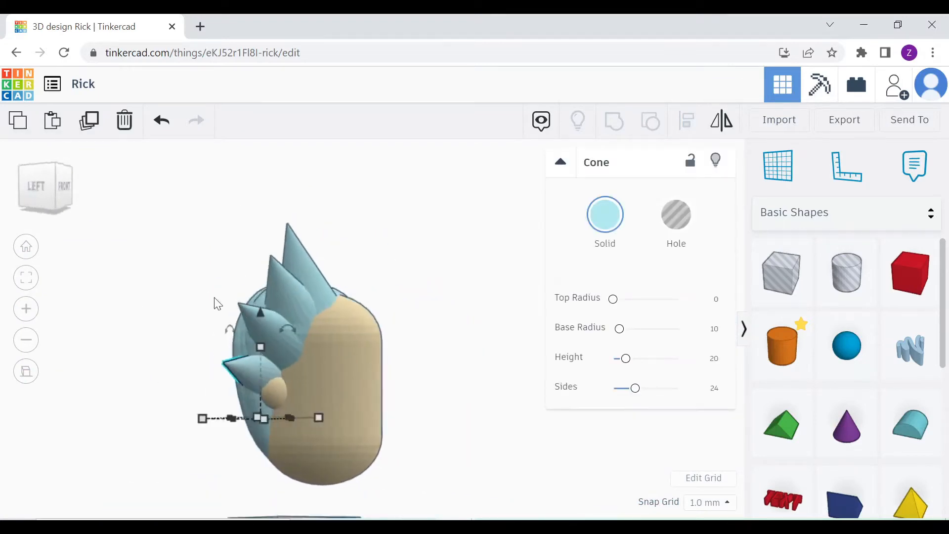
left_click(44, 187)
key("ctrl+d")
left_click_drag(244, 374, 266, 375)
key("ctrl+z")
left_click_drag(259, 314, 255, 351)
right_click_drag(252, 352, 154, 378)
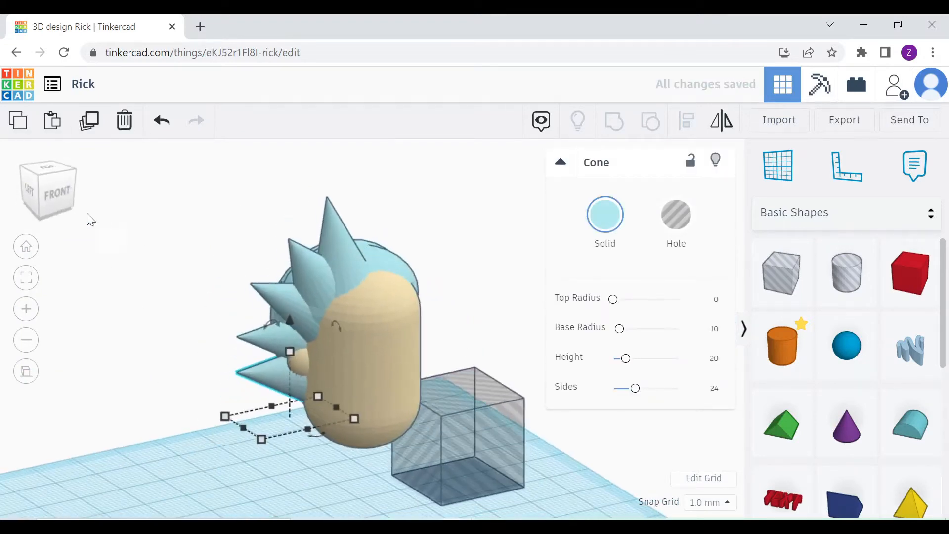
Step: Move the fifth cone closer to the head and tilt it so its tip points downward
left_click(58, 191)
right_click_drag(309, 383, 319, 440)
left_click_drag(285, 386, 299, 376)
left_click_drag(348, 288, 327, 263)
left_click(238, 247)
left_click(49, 194)
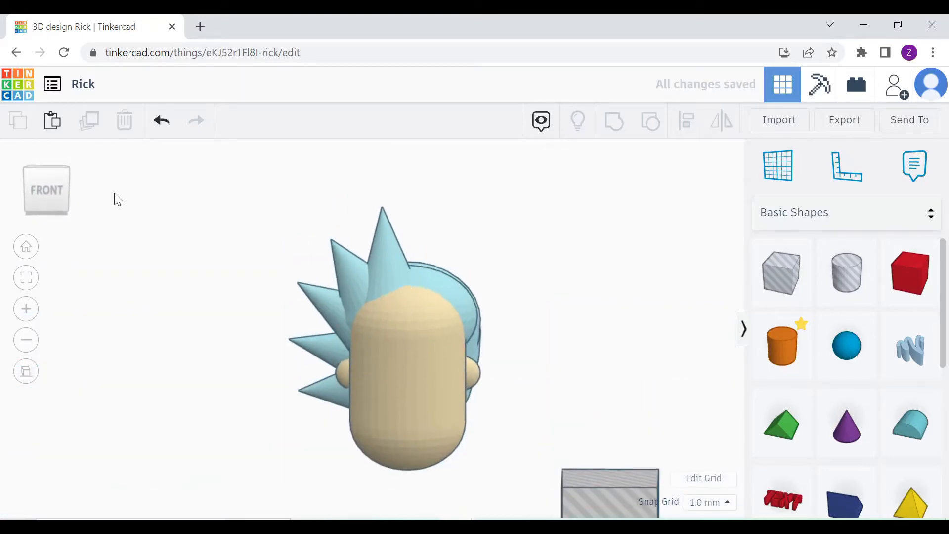
Step: Add another cone copy as a sixth spike and place it below the fifth, beside the lower head
right_click_drag(322, 437, 325, 416)
left_click(325, 416)
right_click_drag(383, 447, 195, 296)
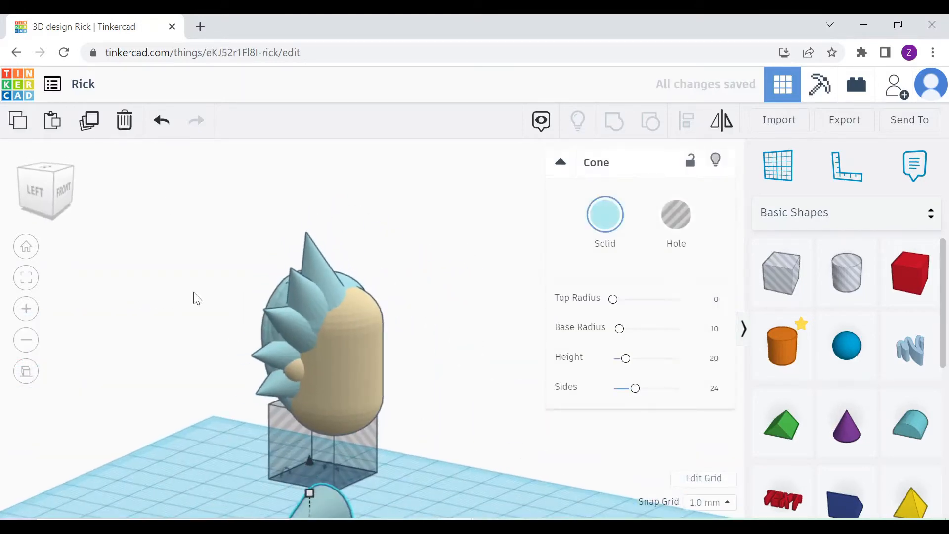
left_click_drag(286, 350, 286, 347)
left_click(63, 191)
left_click(31, 191)
left_click_drag(311, 415, 278, 422)
Step: Rotate the sixth cone's tip backward and shift the cone toward the back of the head
right_click_drag(262, 428, 266, 446)
left_click_drag(299, 474, 293, 477)
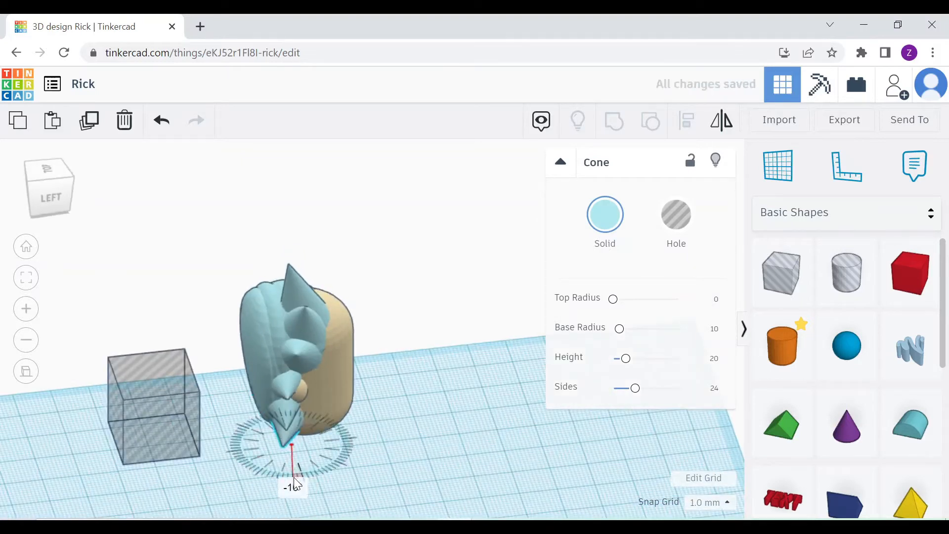
left_click(406, 429)
right_click_drag(407, 429, 316, 391)
left_click(38, 196)
left_click_drag(290, 415, 284, 414)
left_click(390, 375)
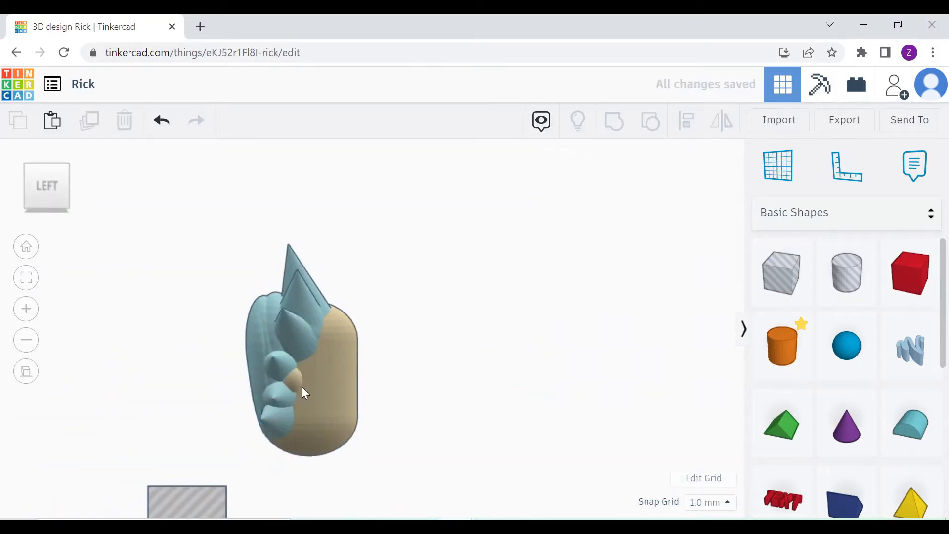
Step: Rotate the fifth cone about 5° backward and move it slightly toward the back of the head
left_click(283, 401)
right_click_drag(284, 420, 286, 443)
left_click_drag(286, 448, 286, 450)
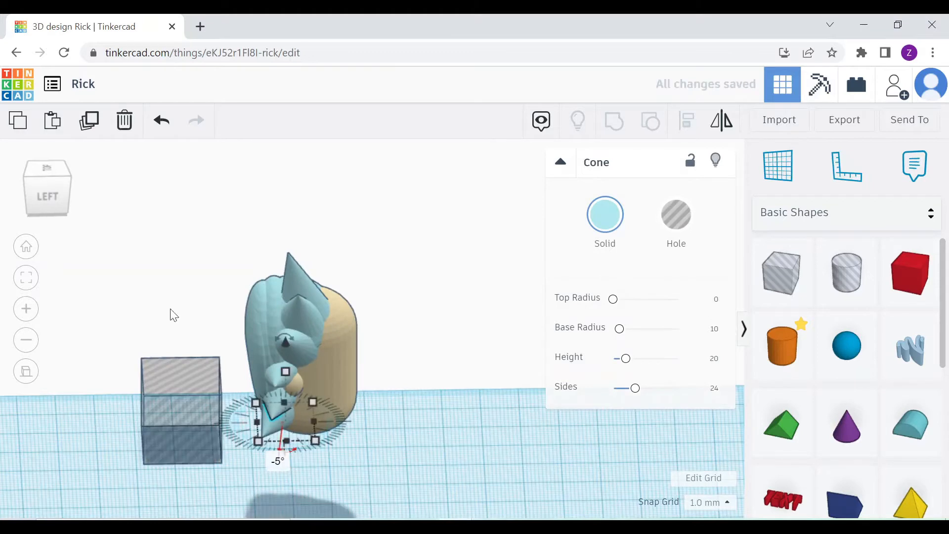
left_click(45, 195)
left_click_drag(253, 412, 247, 412)
left_click(168, 375)
right_click_drag(168, 376, 143, 371)
left_click(43, 188)
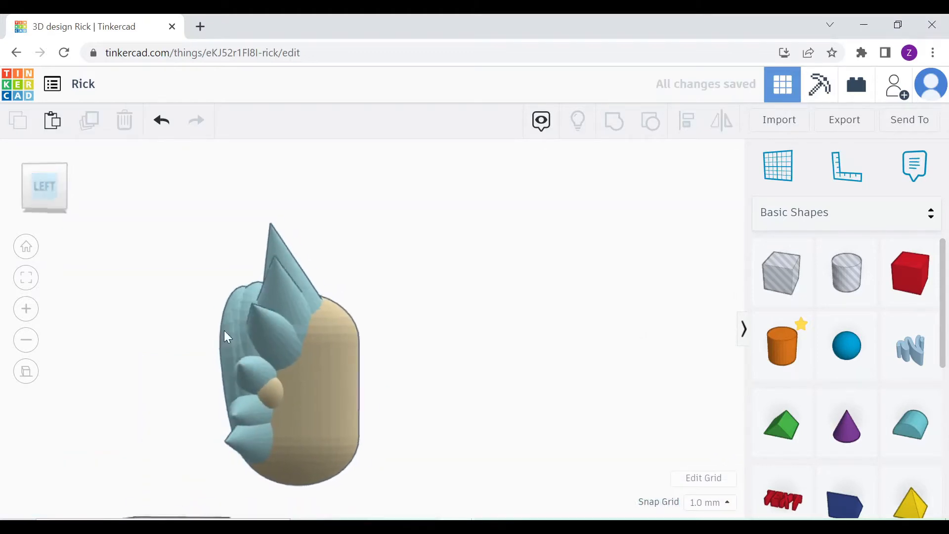
Step: Rotate the fourth and third cones backward and shift the third one toward the back of the head
left_click(254, 386)
right_click_drag(254, 391, 264, 435)
left_click_drag(279, 469, 267, 469)
left_click(297, 366)
left_click_drag(296, 426, 286, 428)
left_click_drag(293, 352, 285, 354)
left_click(440, 322)
right_click_drag(440, 321, 270, 355)
left_click(47, 188)
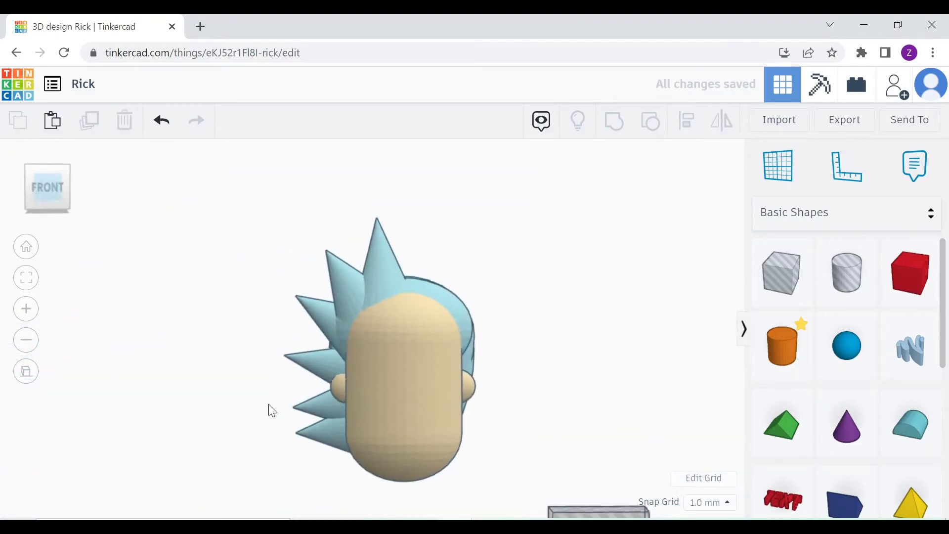
Step: Tilt the two lowest cones further downward and move them closer to the head
left_click(324, 440)
left_click_drag(347, 385, 320, 381)
left_click_drag(332, 441, 338, 447)
left_click(335, 413)
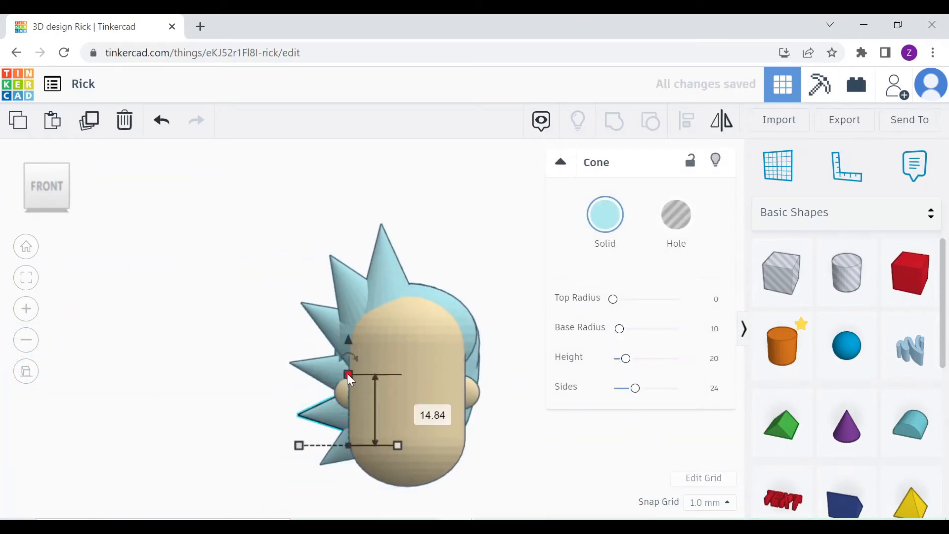
left_click_drag(347, 358, 357, 328)
left_click_drag(326, 418, 348, 447)
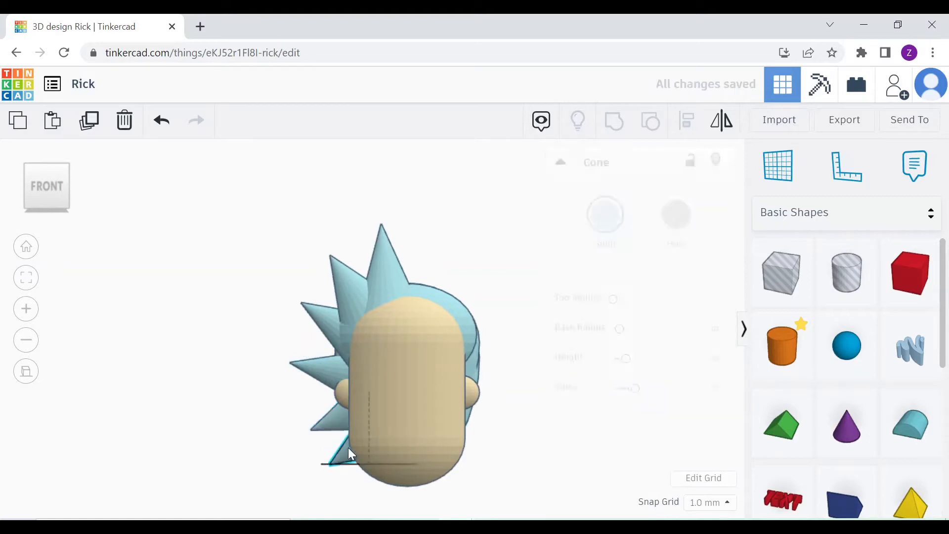
Step: Stretch the fifth cone below the ear to make that spike taller
right_click_drag(263, 445, 250, 415)
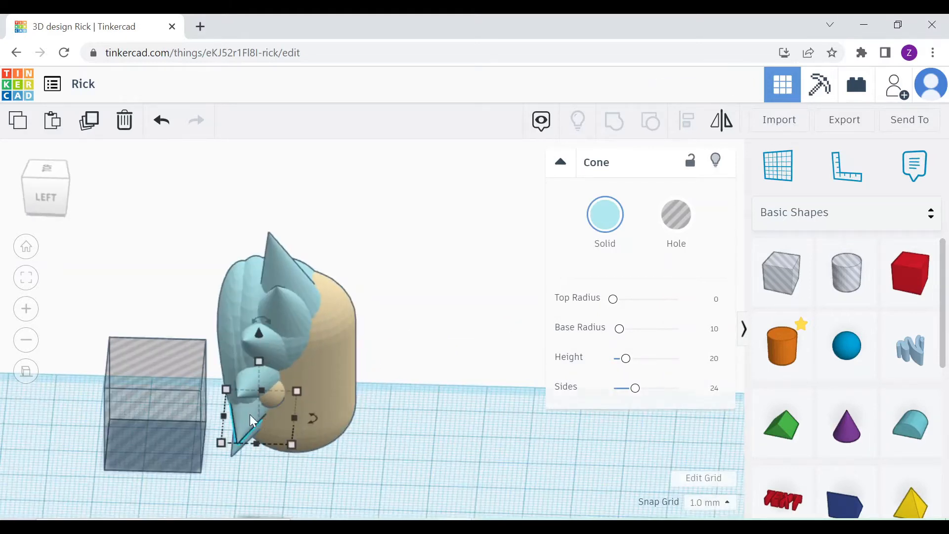
mouse_move(260, 348)
right_mouse_down()
mouse_move(221, 318)
mouse_move(221, 354)
mouse_move(354, 356)
mouse_move(265, 350)
right_mouse_up()
right_click_drag(341, 284, 425, 284)
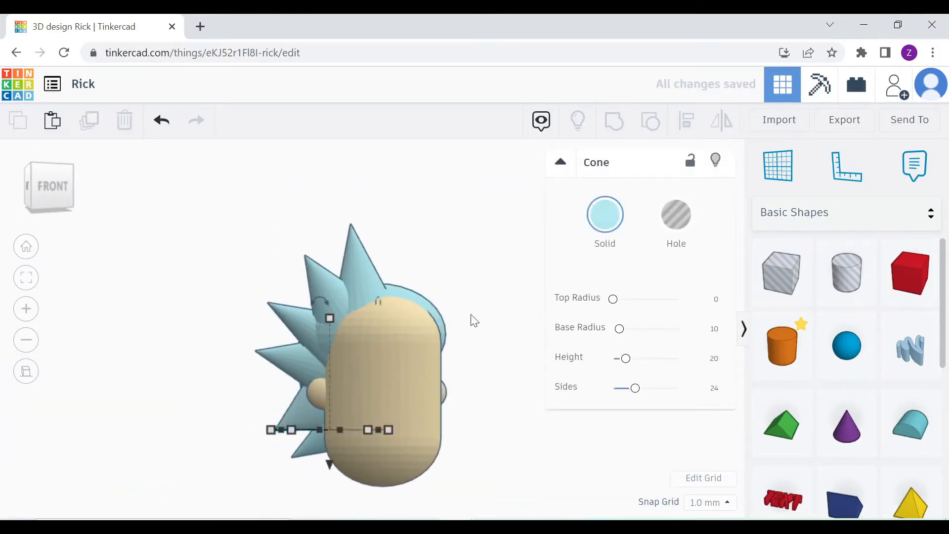
right_click_drag(472, 316, 381, 363)
left_click(264, 447)
left_click(250, 408, "shift")
left_click(252, 365, "shift")
left_click(262, 328, "shift")
left_click(297, 289, "shift")
left_click(311, 274, "shift")
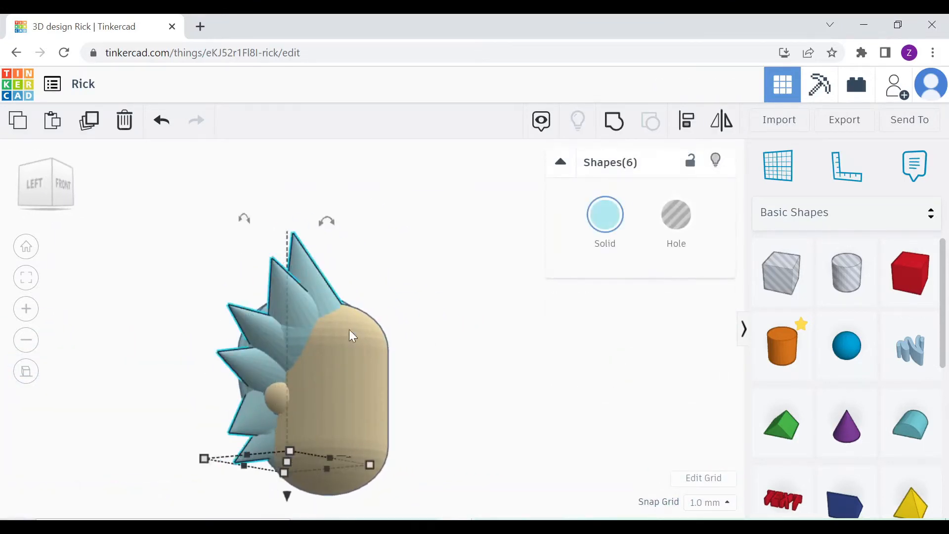
right_click_drag(349, 329, 266, 330)
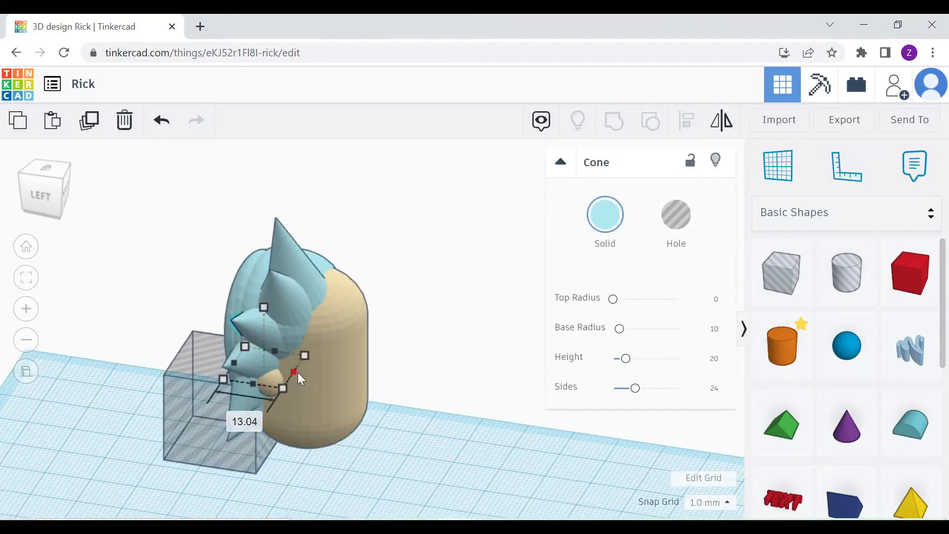
Step: Make the third cone slightly taller and widen it to about 14 mm
left_click_drag(266, 307, 266, 299)
left_click(269, 341)
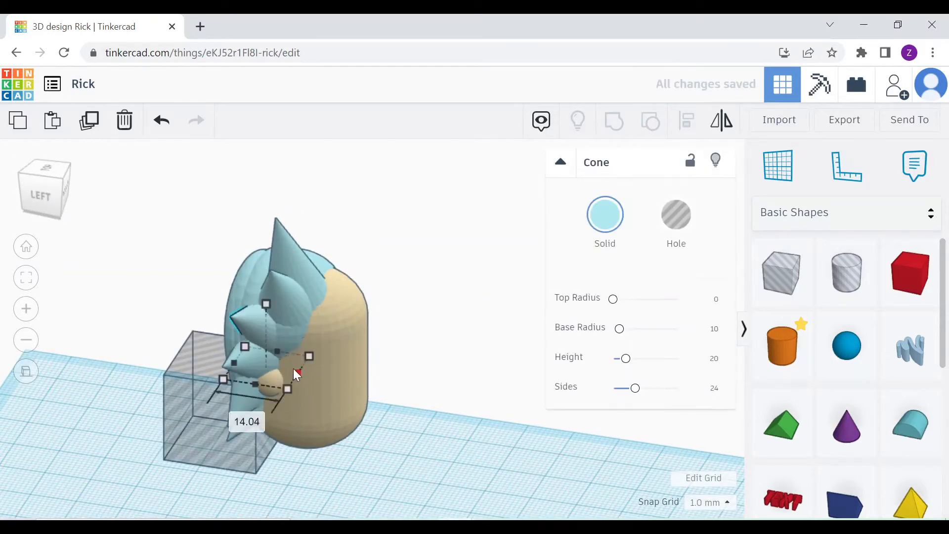
left_click_drag(298, 371, 301, 367)
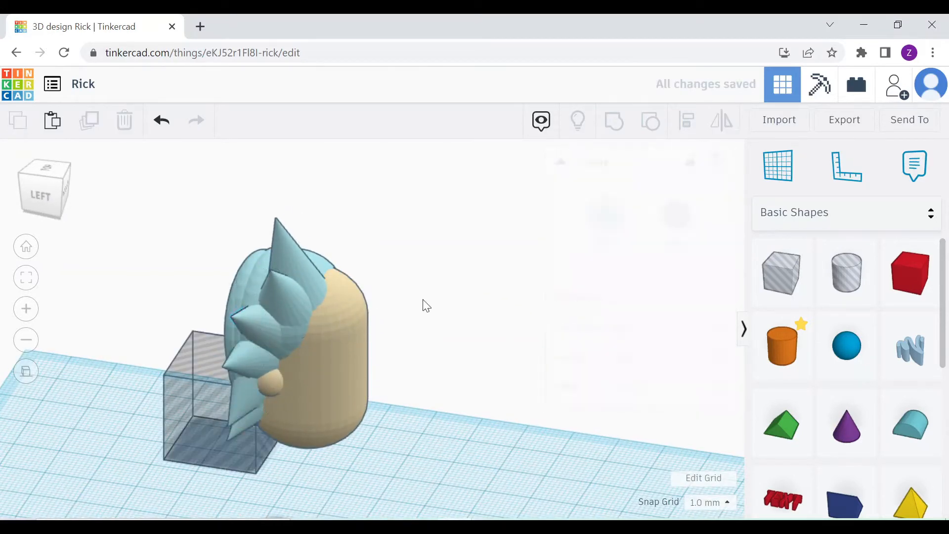
right_click_drag(423, 303, 406, 361)
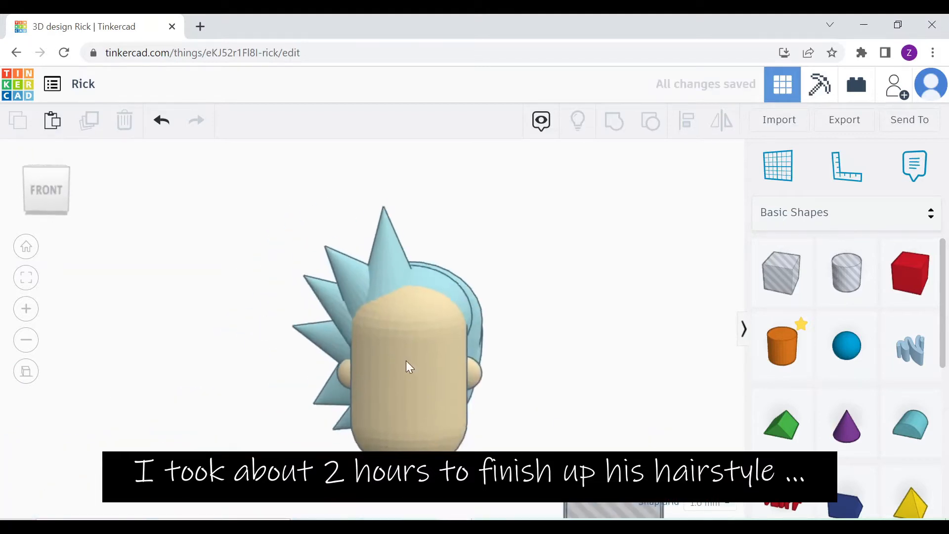
Step: Select all six cone spikes and paste a copy of them for the opposite side of the head
left_click(336, 407)
left_click(345, 429, "shift")
left_click(321, 342, "shift")
left_click(332, 306, "shift")
left_click(350, 279, "shift")
left_click(392, 248, "shift")
key("ctrl+c")
key("ctrl+v")
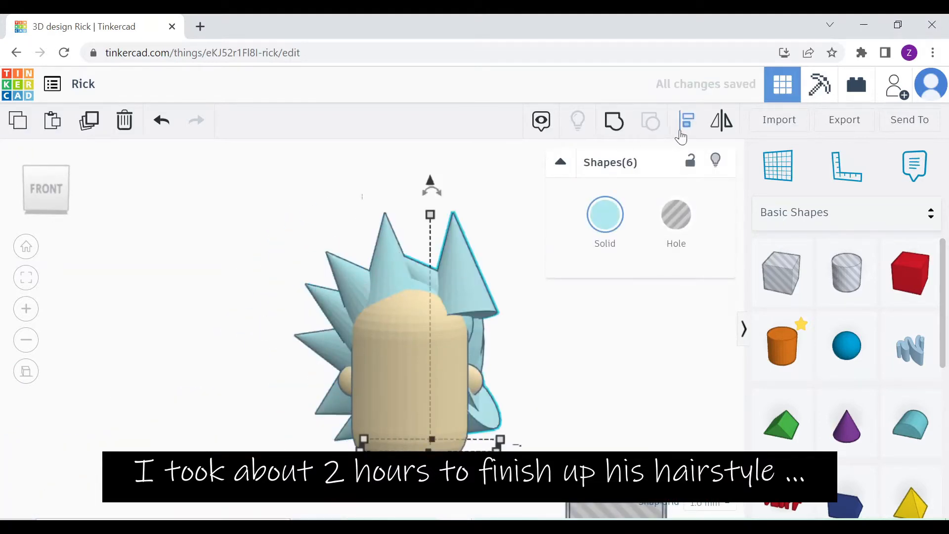
Step: Try to mirror the six pasted cone spikes and undo the attempt
left_click(721, 120)
right_click_drag(583, 297, 576, 354)
left_click(426, 428)
left_click(161, 120)
key("ctrl+z")
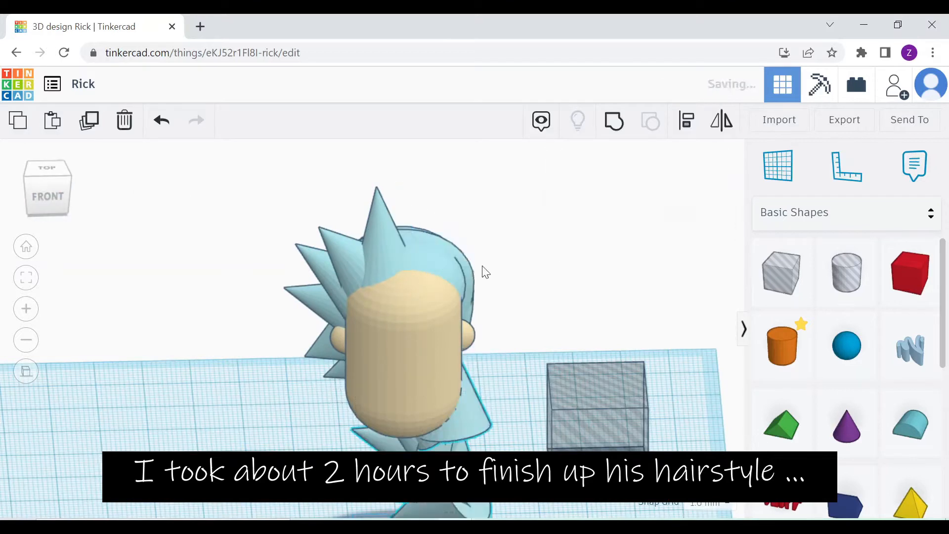
Step: Mirror the six pasted cone spikes horizontally so they point toward the opposite side of the head
left_click(50, 196)
scroll(439, 475, "down", 2)
right_click_drag(439, 465, 440, 503)
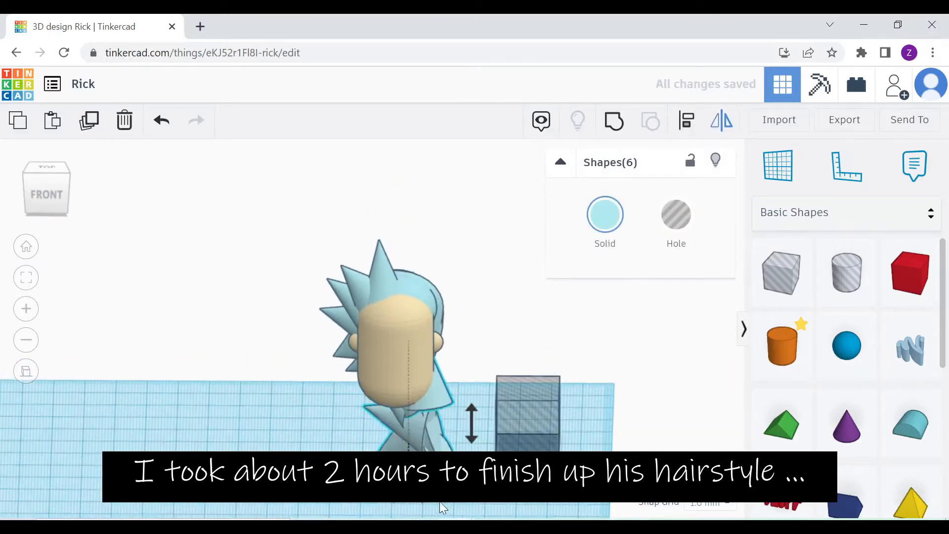
left_click(440, 505)
right_click_drag(406, 439, 414, 406)
scroll(414, 405, "down", 3)
left_click(535, 296)
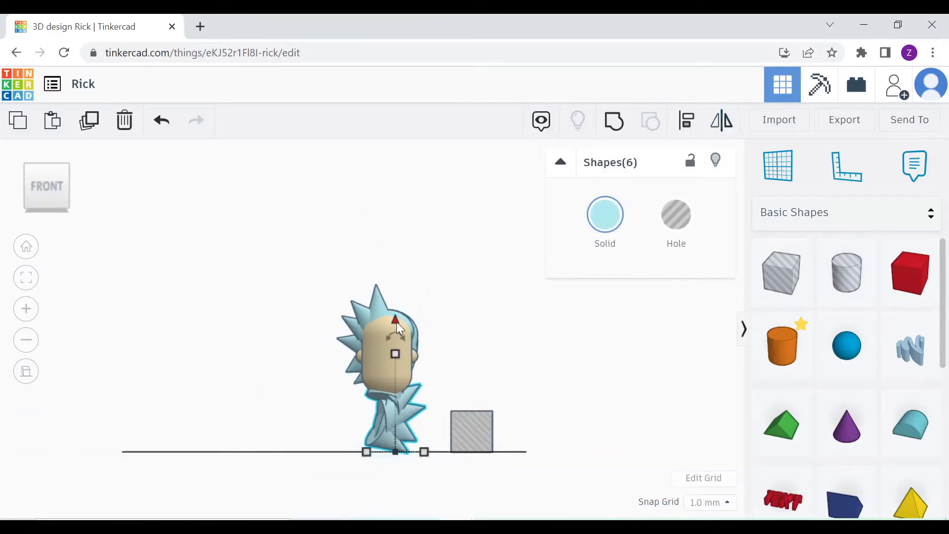
Step: Raise the mirrored cone spikes to head height and shift them sideways to match the original spikes
left_click_drag(396, 323, 406, 251)
scroll(403, 289, "up", 5)
left_click_drag(410, 294, 427, 288)
left_click(66, 190)
right_click_drag(262, 326, 353, 341)
left_click(51, 190)
scroll(417, 317, "up", 3)
left_click(578, 374)
right_click_drag(578, 373, 573, 415)
left_click(59, 204)
Step: Resize the topmost mirrored cone to about 14.71 mm wide
left_click(452, 212)
right_click_drag(456, 257, 467, 297)
left_click_drag(472, 309, 464, 300)
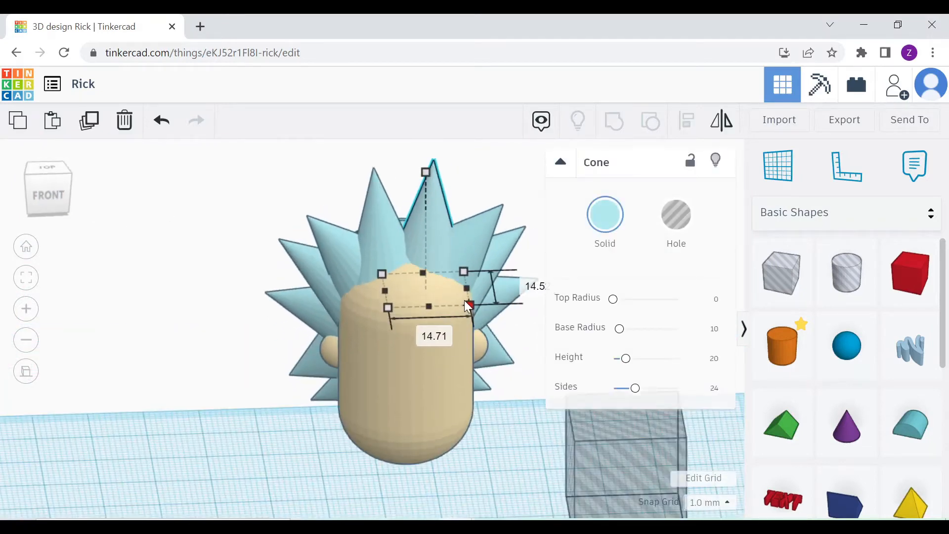
left_click(47, 193)
left_click(491, 218)
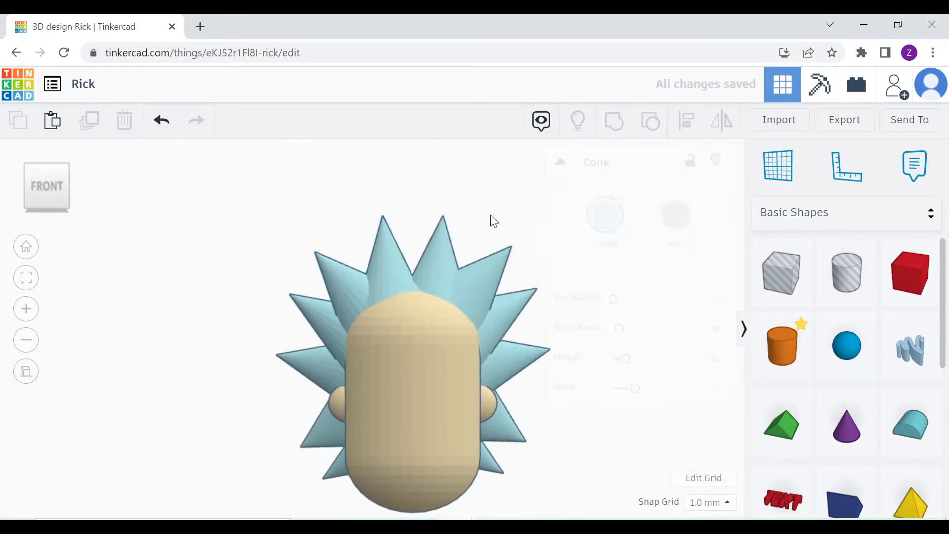
Step: Tilt the topmost cone on the original side slightly outward, away from its mirrored neighbour
left_click(397, 261)
left_click_drag(395, 185, 434, 270)
left_click(493, 216)
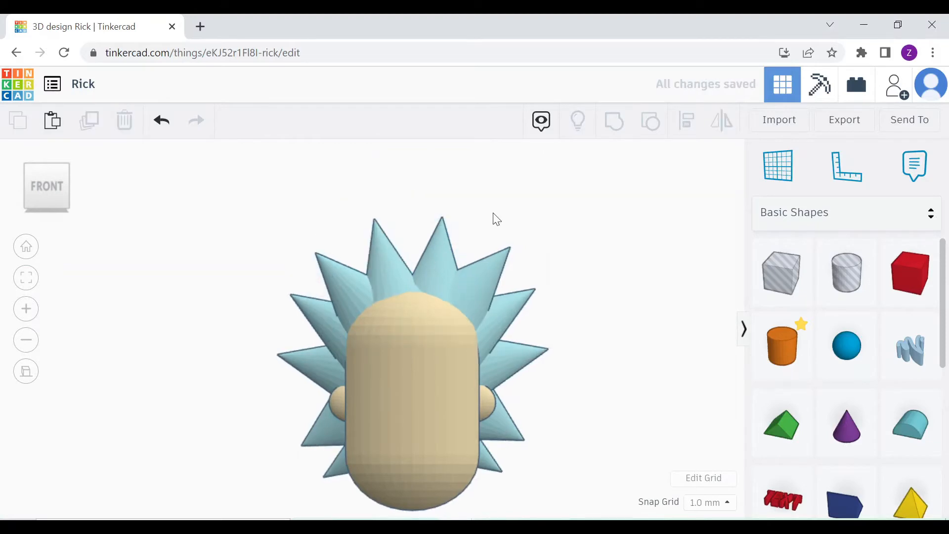
scroll(493, 216, "down", 2)
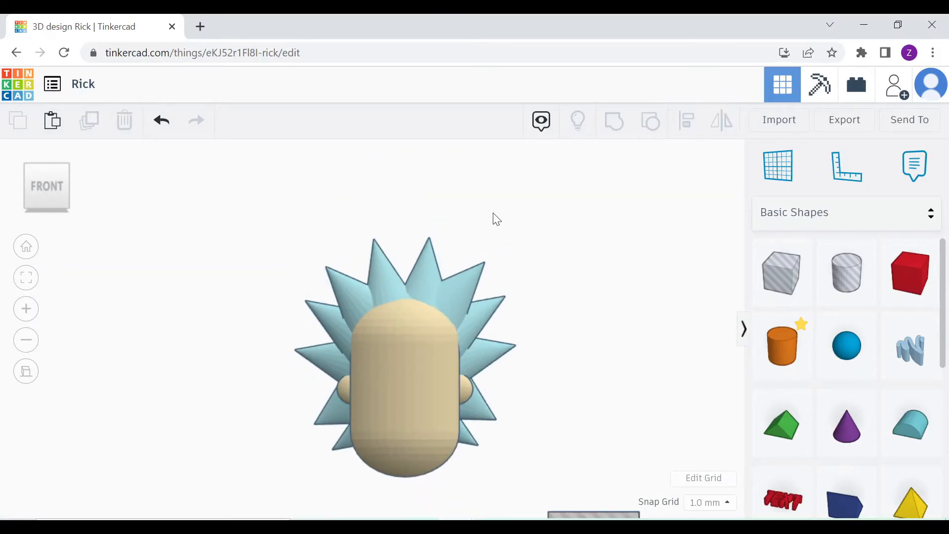
Step: Adjust the topmost cones on the crown so they sit against the head when viewed from above
right_click_drag(440, 420, 316, 464)
left_click(424, 351)
left_click(45, 171)
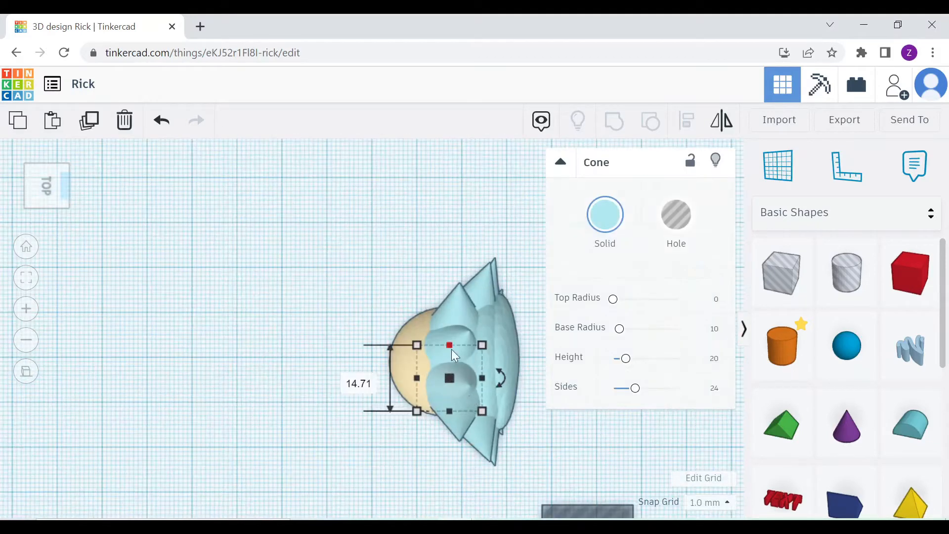
right_click_drag(490, 384, 489, 296)
left_click_drag(481, 279, 508, 283)
left_click(525, 286)
left_click(500, 316)
left_click_drag(476, 365, 476, 377)
right_click_drag(514, 419, 534, 426)
left_click(535, 426)
Step: Tilt, resize and position cone spikes on the upper back of the head
left_click(56, 199)
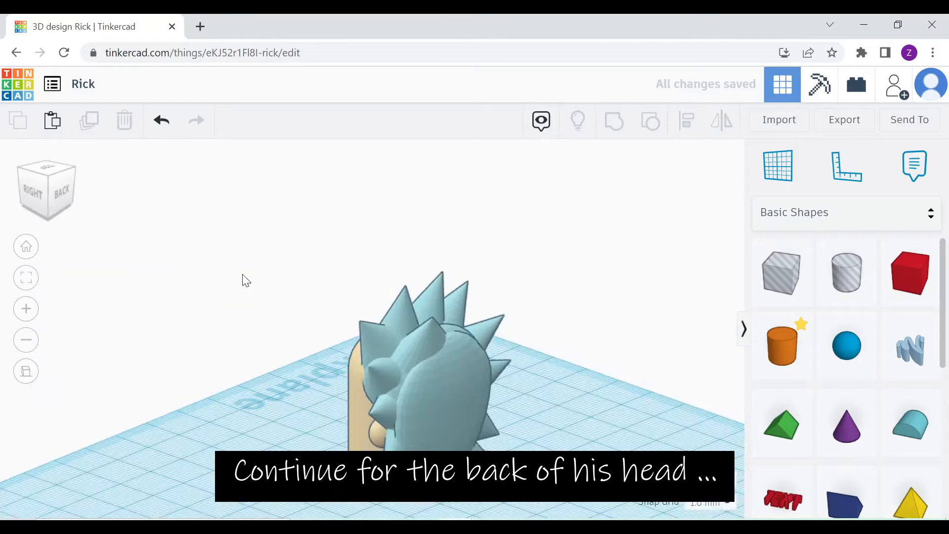
left_click(64, 191)
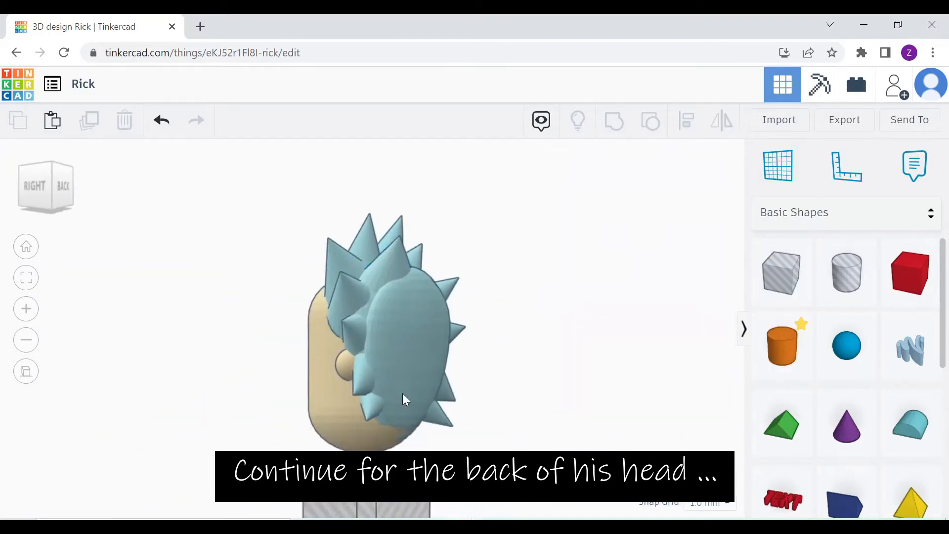
right_click_drag(403, 393, 376, 295)
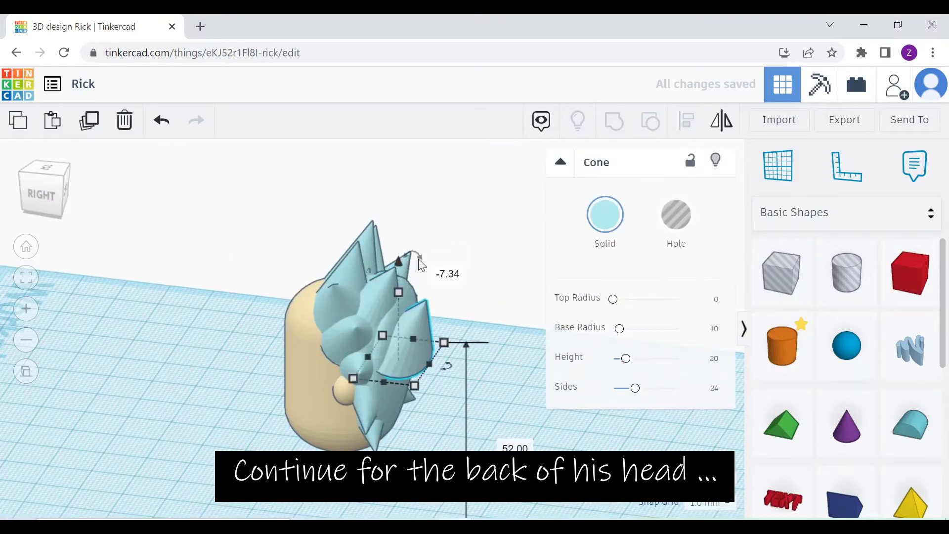
left_click_drag(435, 233, 445, 276)
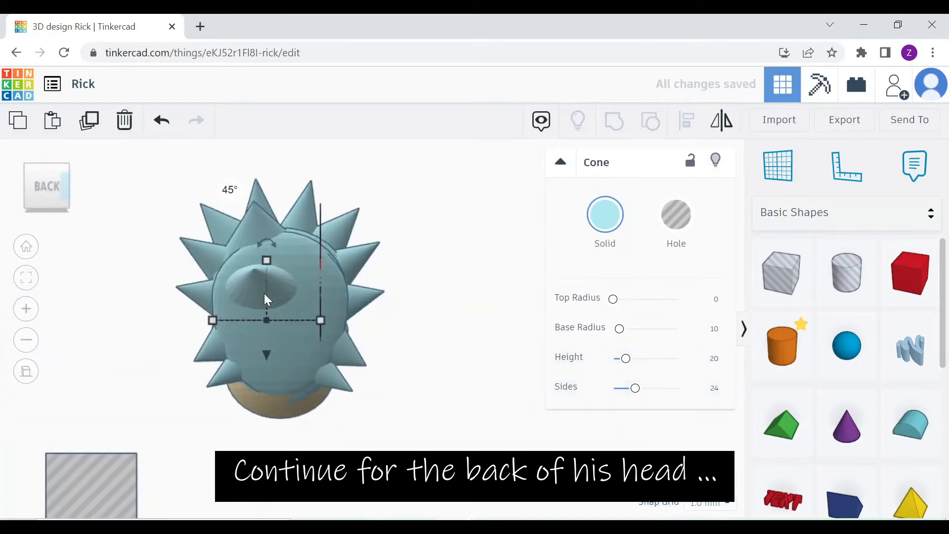
left_click_drag(264, 293, 254, 263)
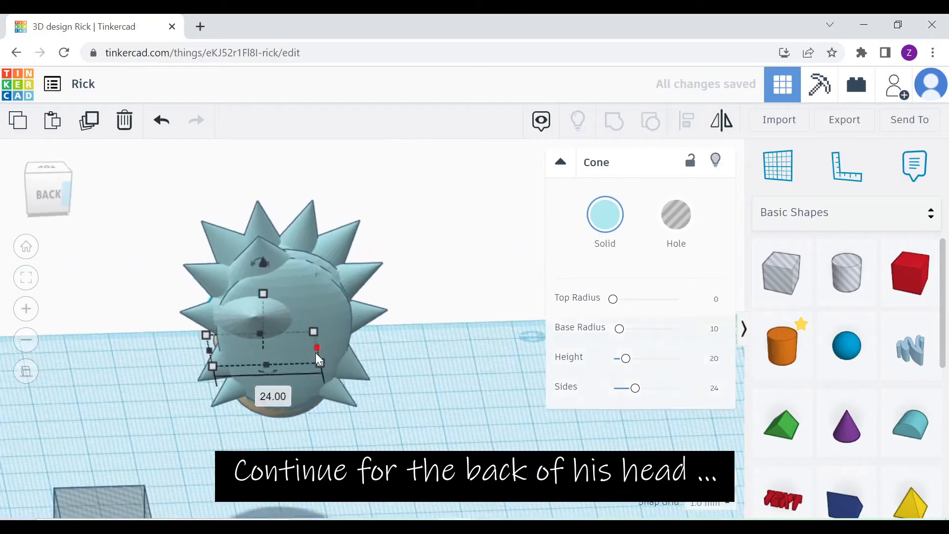
left_click_drag(315, 352, 256, 295)
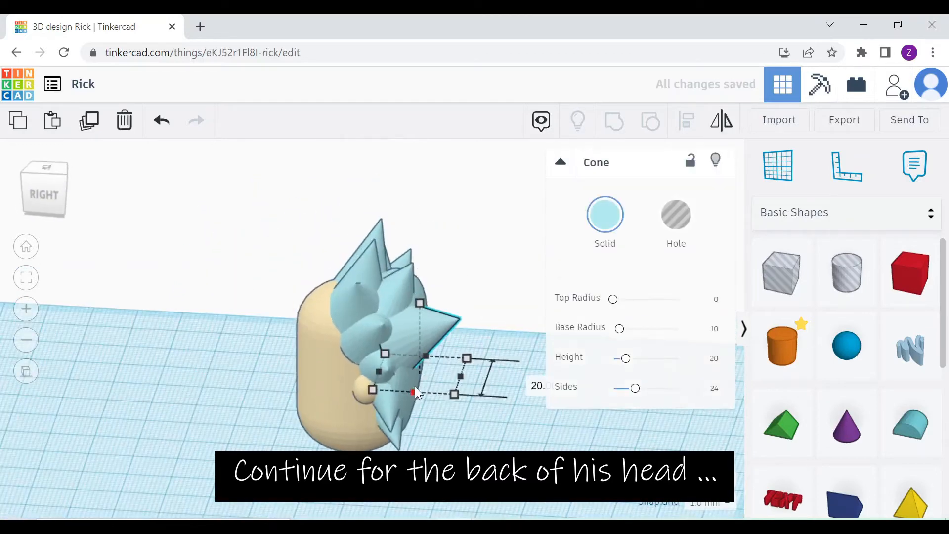
left_click_drag(415, 386, 476, 313)
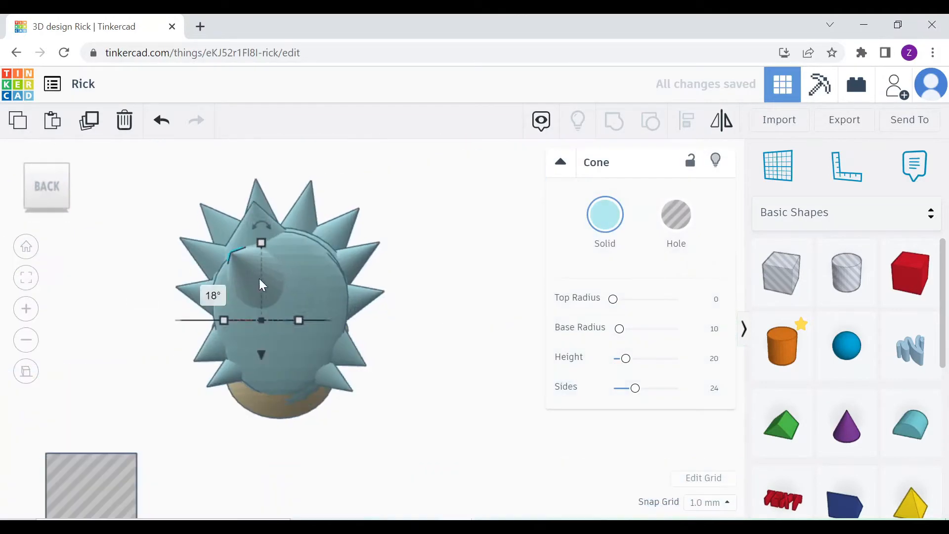
left_click_drag(259, 278, 296, 297)
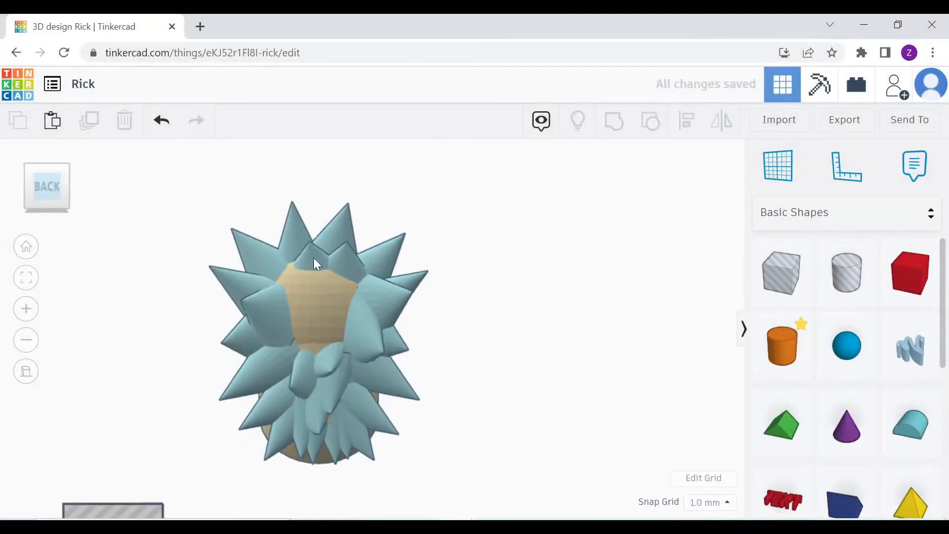
Step: Adjust the base of the cone that sticks out past the hair at the side of the forehead
left_click(315, 234)
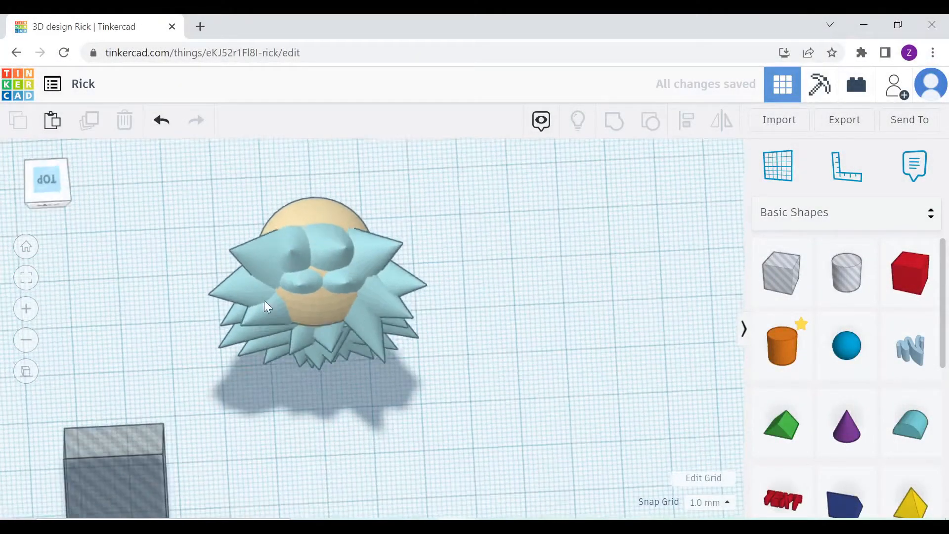
left_click(333, 238)
left_click(434, 350)
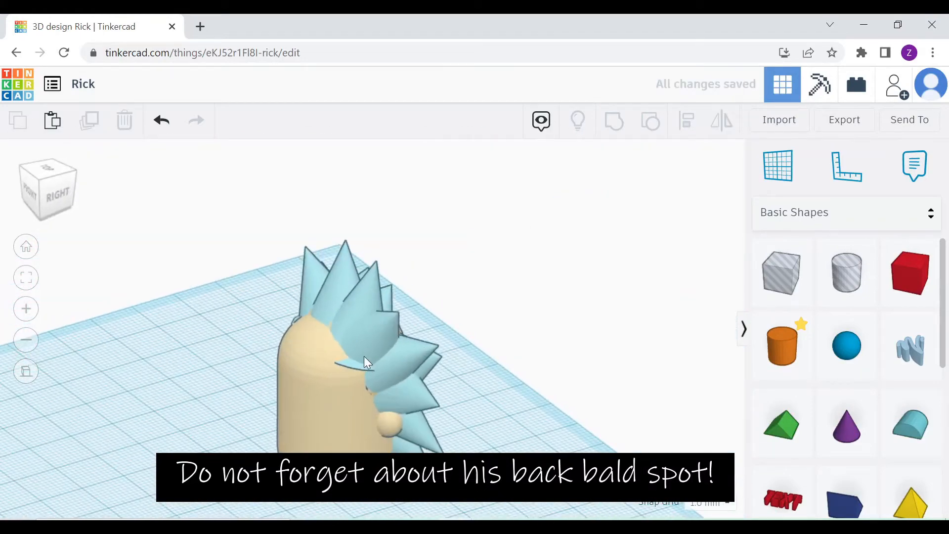
left_click(363, 356)
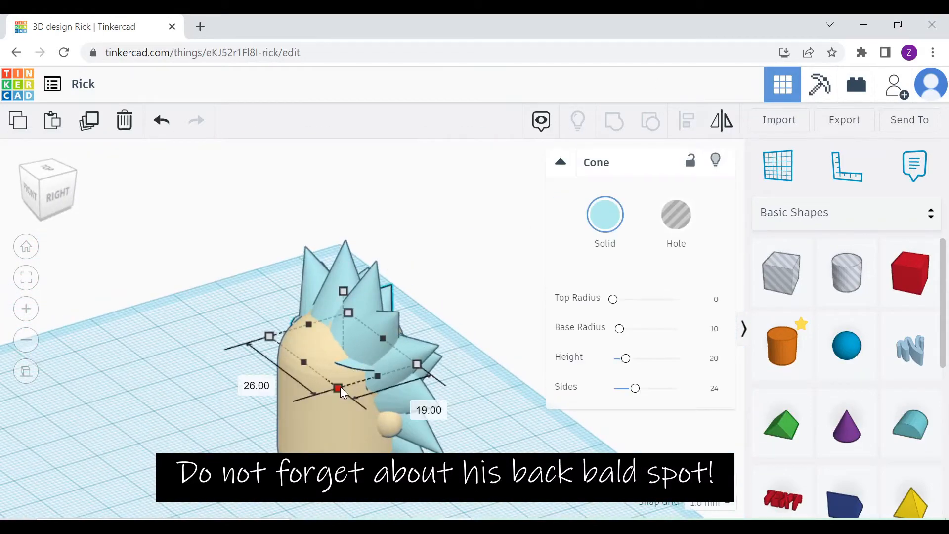
left_click(476, 262)
right_click_drag(475, 262, 163, 277)
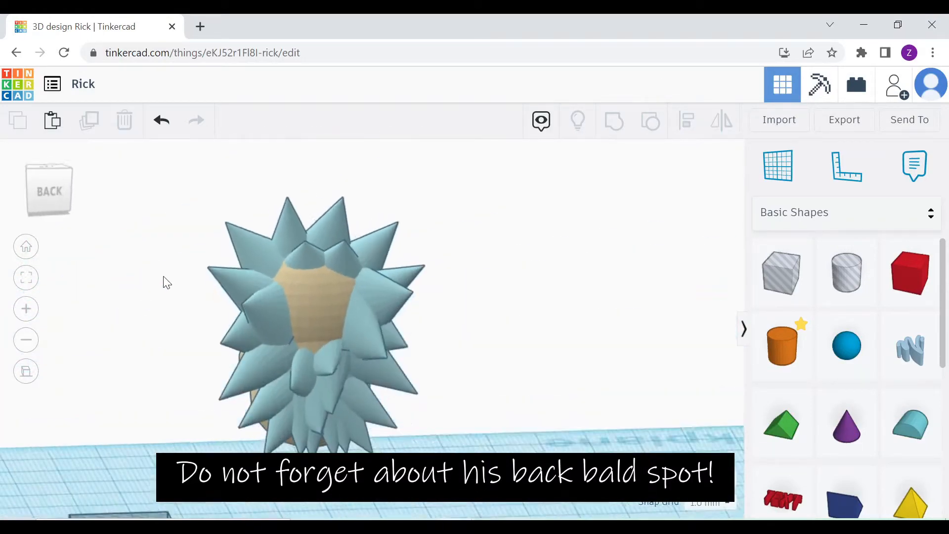
Step: Add another small cone above the bald spot at the back of the head and adjust its base size
left_click(306, 262)
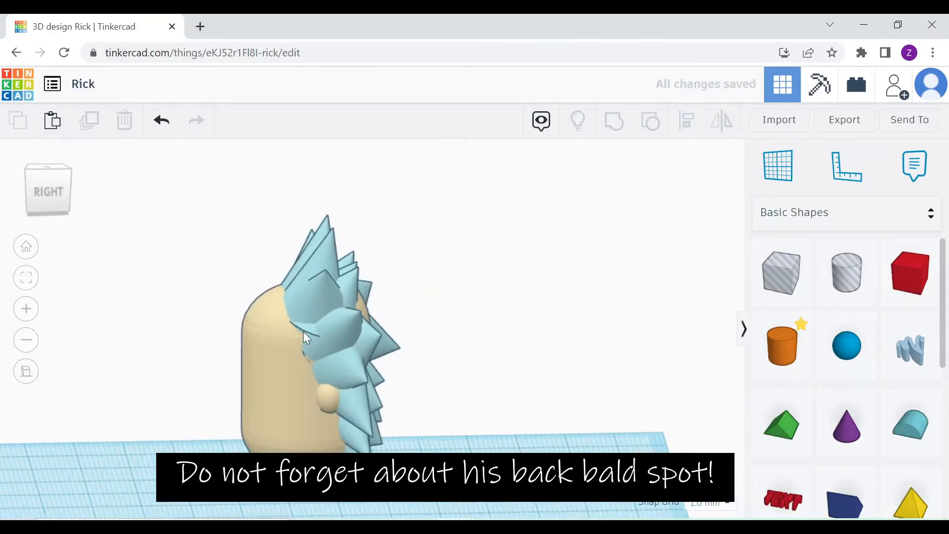
left_click(298, 337)
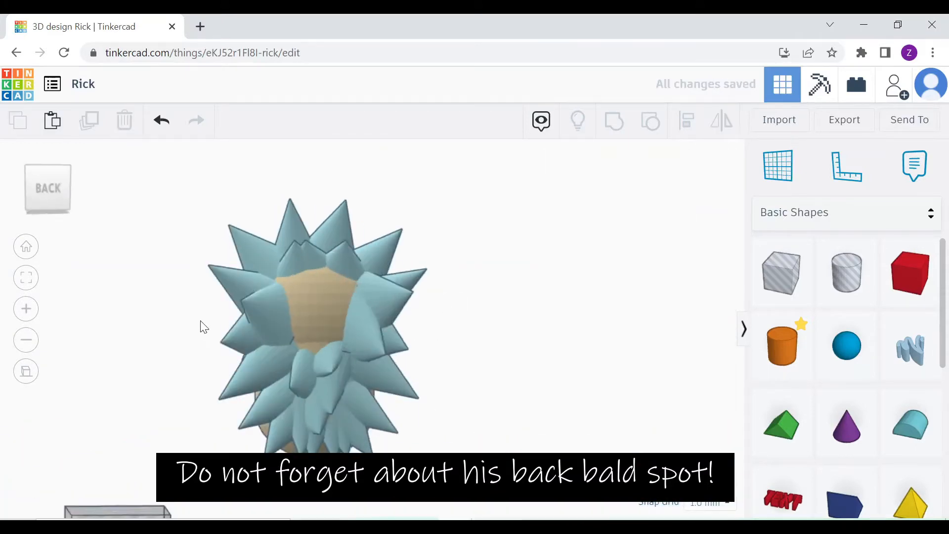
right_click_drag(201, 321, 393, 315)
left_click(402, 272)
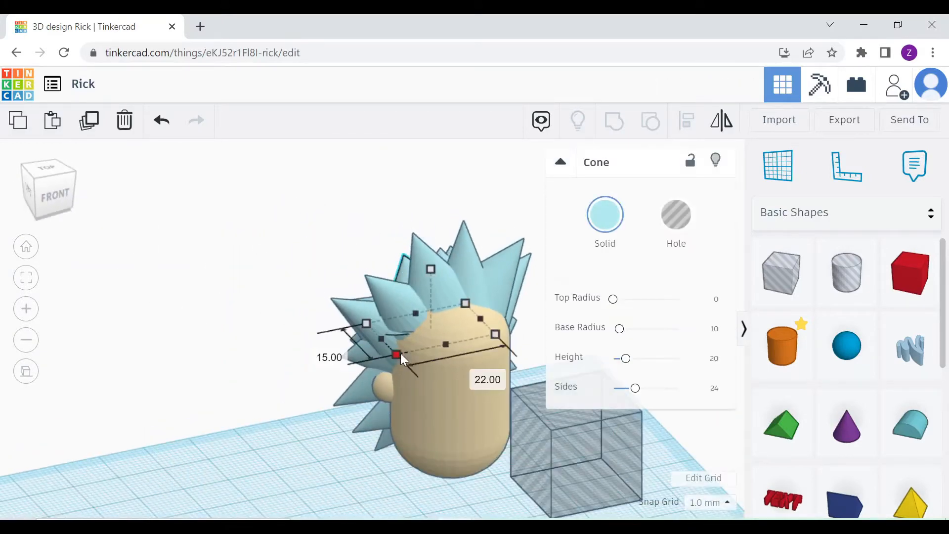
left_click_drag(401, 353, 385, 372)
left_click(291, 351)
right_click_drag(292, 351, 661, 349)
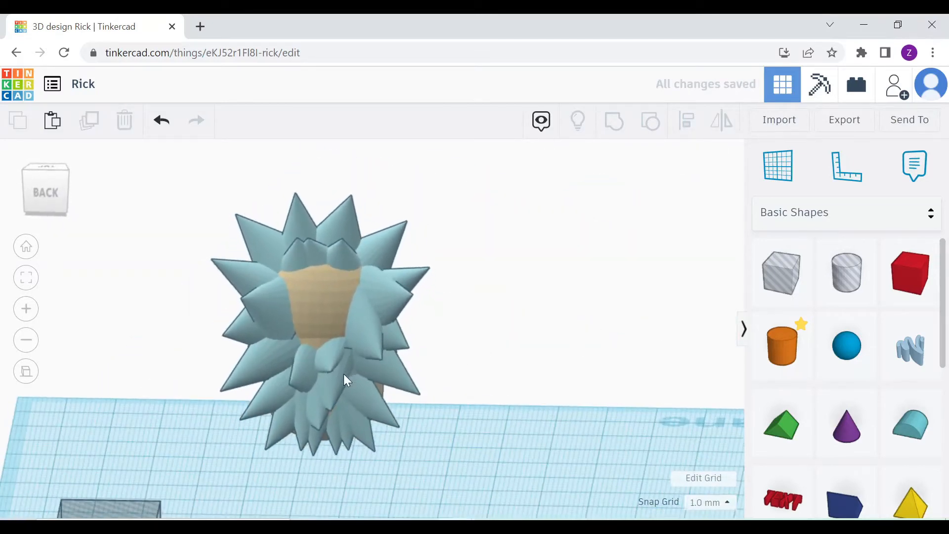
Step: Slightly resize the base of the large cone beside the bald spot at the back of the head
left_click(342, 376)
left_click(453, 365)
right_click_drag(452, 365, 381, 363)
left_click(282, 319)
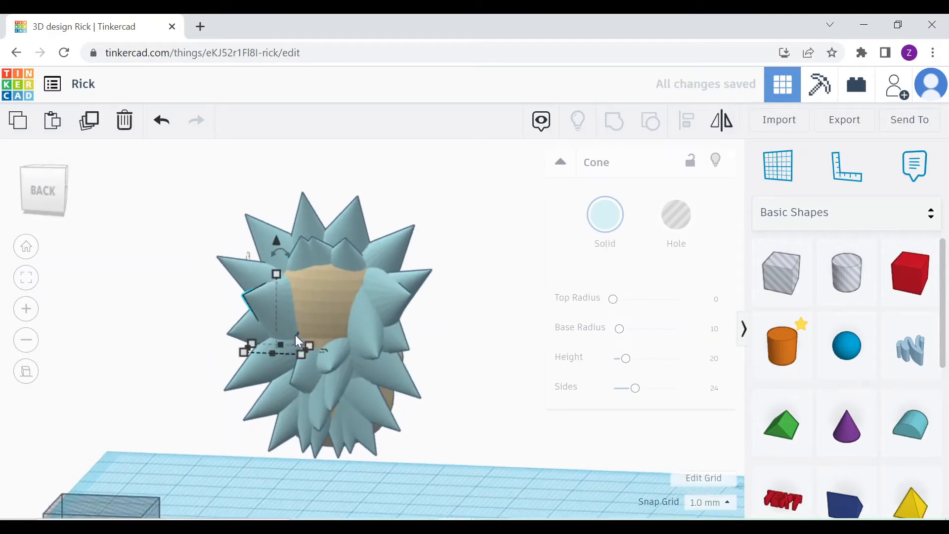
right_click_drag(295, 334, 300, 345)
left_click_drag(300, 346, 303, 350)
left_click(420, 343)
right_click_drag(420, 343, 462, 371)
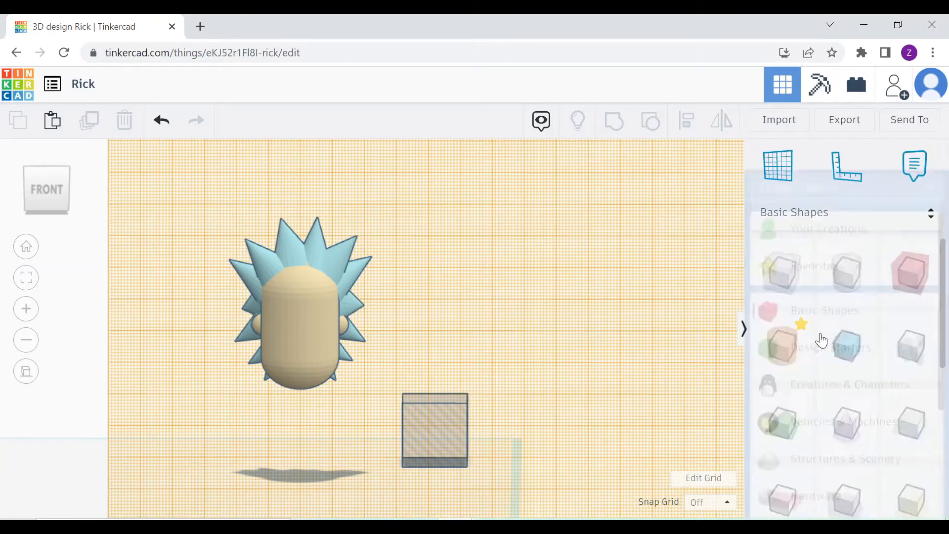
Step: Add a sphere to the workplane, colour it white and move it in front of the face
left_click_drag(845, 345, 587, 397)
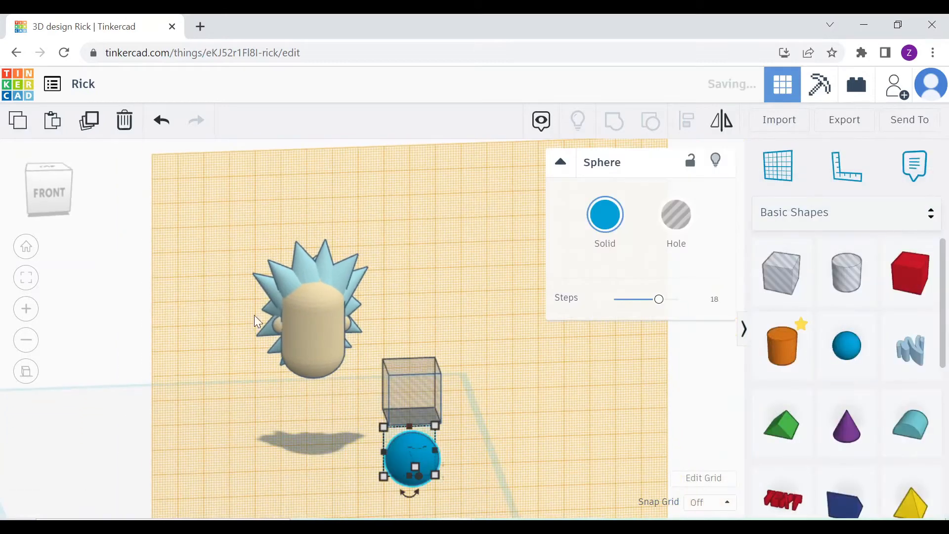
left_click(605, 214)
left_click(584, 426)
left_click_drag(409, 456, 339, 440)
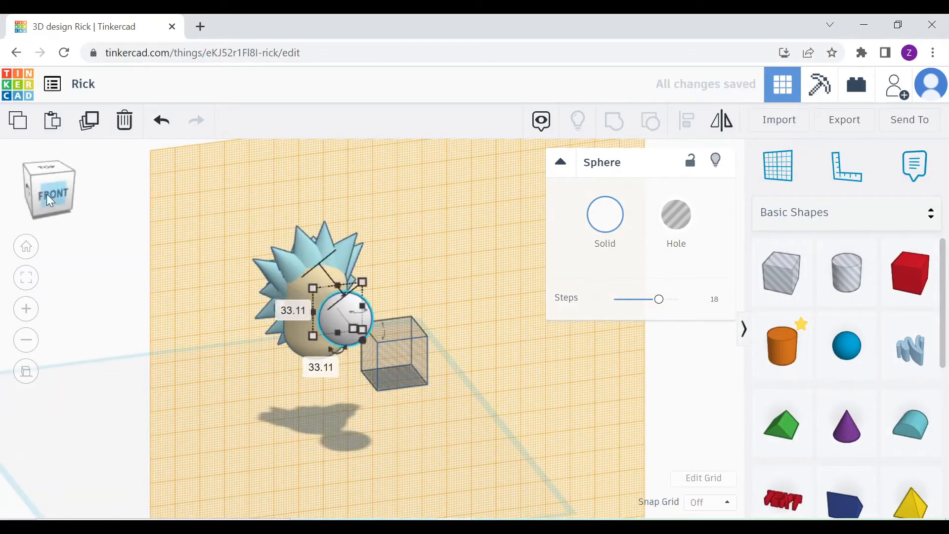
Step: Push the white sphere toward the face and shrink it to about 11.42 by 13.70 mm
left_click_drag(49, 199, 68, 208)
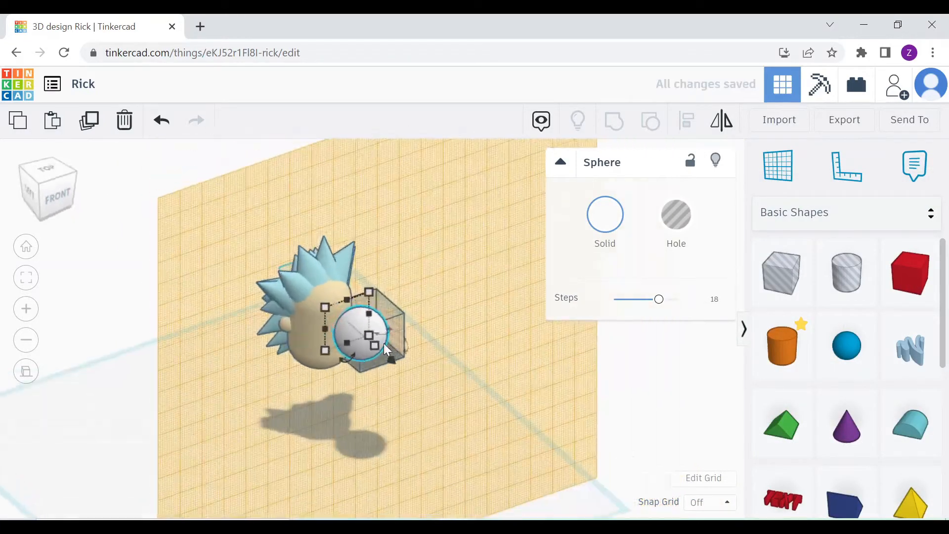
left_click_drag(383, 343, 359, 334)
left_click_drag(62, 198, 48, 190)
left_click(48, 188)
left_click_drag(344, 264, 326, 275)
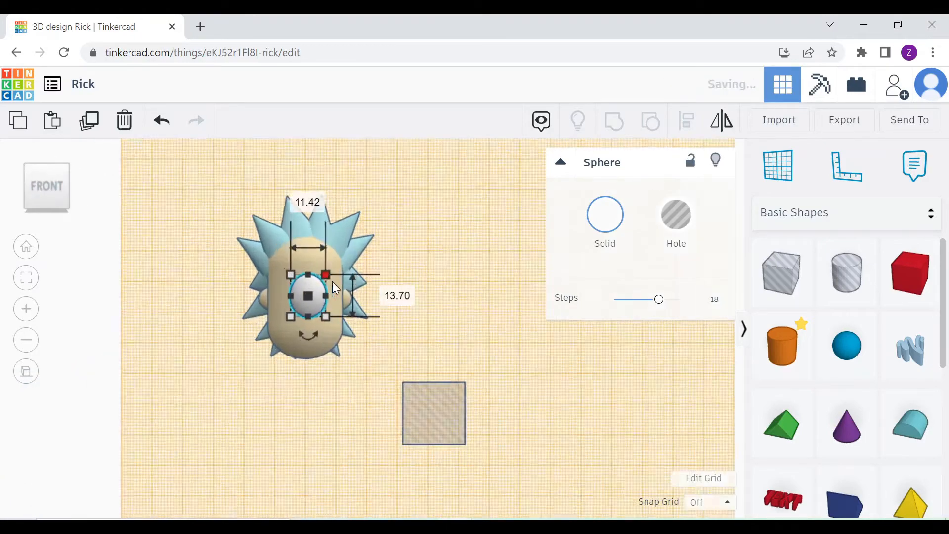
Step: Move the white sphere to one eye position on the face and resize it to about 10.57 by 11.00 mm
scroll(334, 280, "up", 5)
left_click_drag(260, 309, 289, 283)
left_click_drag(261, 341, 261, 330)
left_click_drag(218, 233, 224, 236)
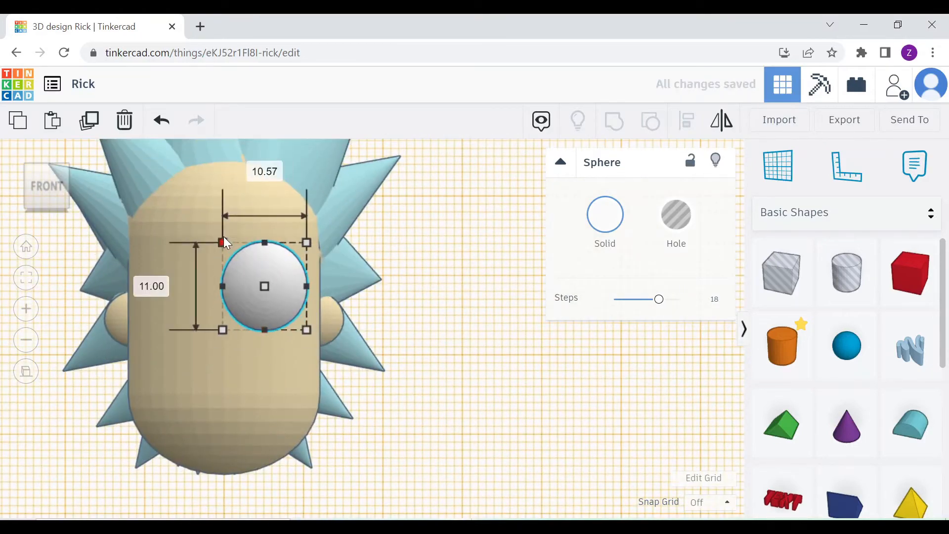
Step: Enlarge the eye sphere, setting its width to about 11.79 mm and extending its height slightly
right_click_drag(223, 236, 277, 267)
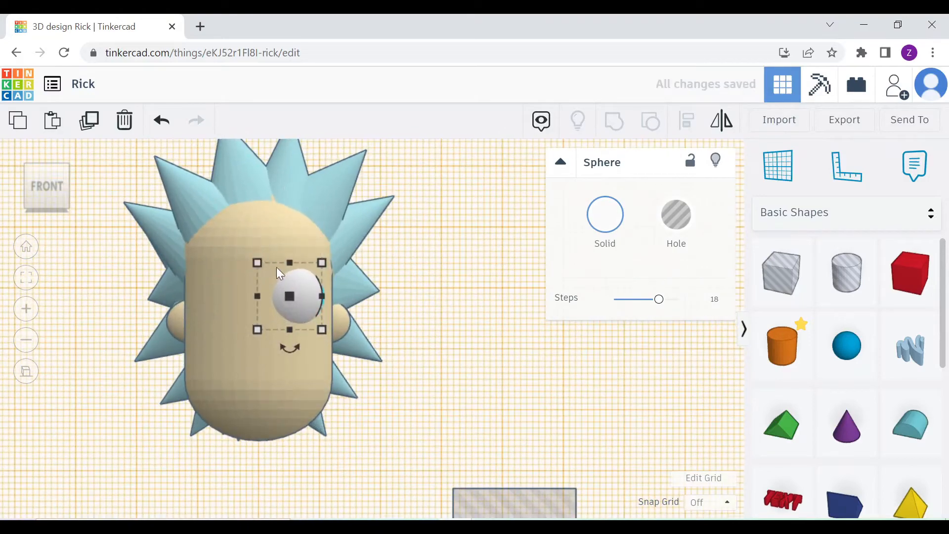
left_click_drag(256, 261, 246, 253)
left_click_drag(321, 291, 318, 289)
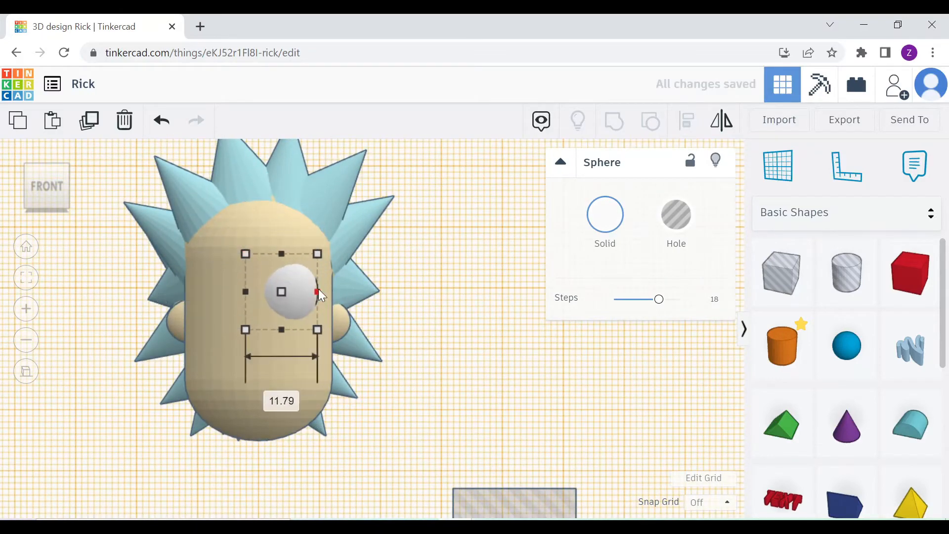
left_click_drag(246, 330, 245, 337)
Step: Try to rotate the eye sphere by about 7° and undo the rotation
right_click_drag(370, 341, 479, 415)
left_click_drag(375, 391, 370, 399)
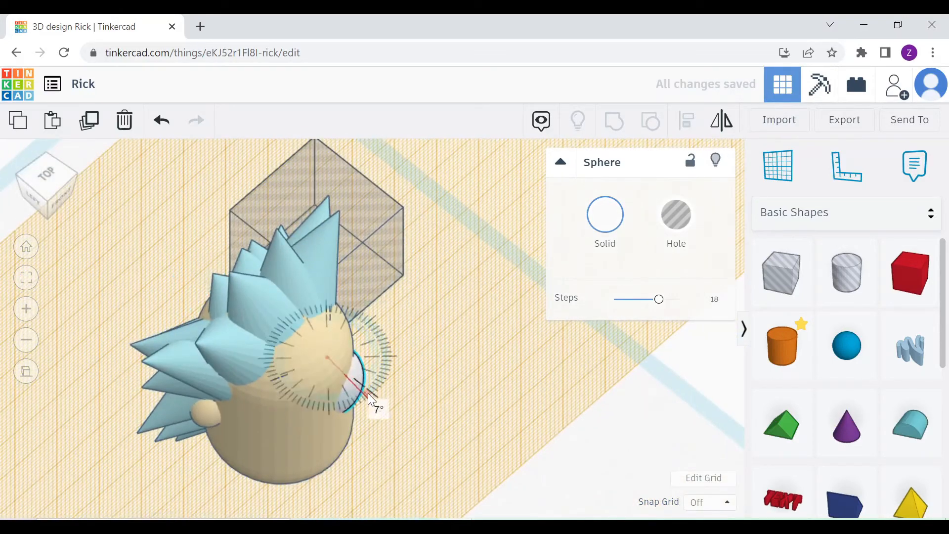
key("ctrl+z")
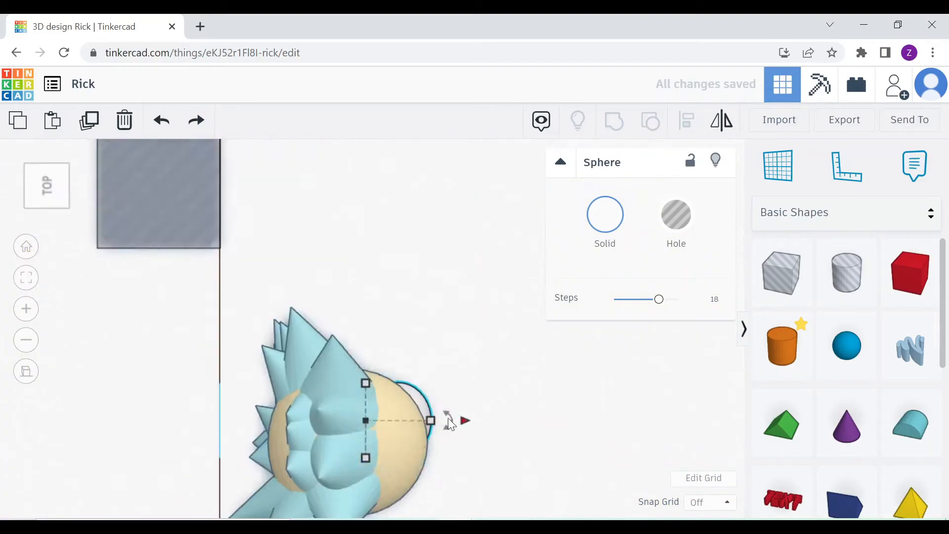
Step: Rotate the eye sphere by about 14° in plan so it follows the curve of the face
left_click_drag(444, 420, 447, 421)
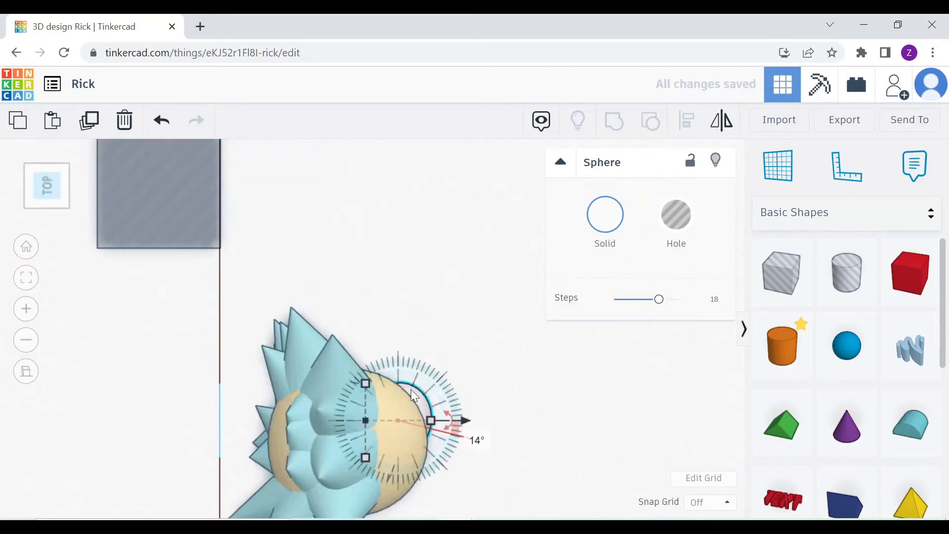
mouse_move(411, 390)
right_mouse_down()
mouse_move(296, 232)
mouse_move(280, 307)
mouse_move(299, 302)
mouse_move(393, 386)
right_mouse_up()
scroll(393, 387, "down", 1)
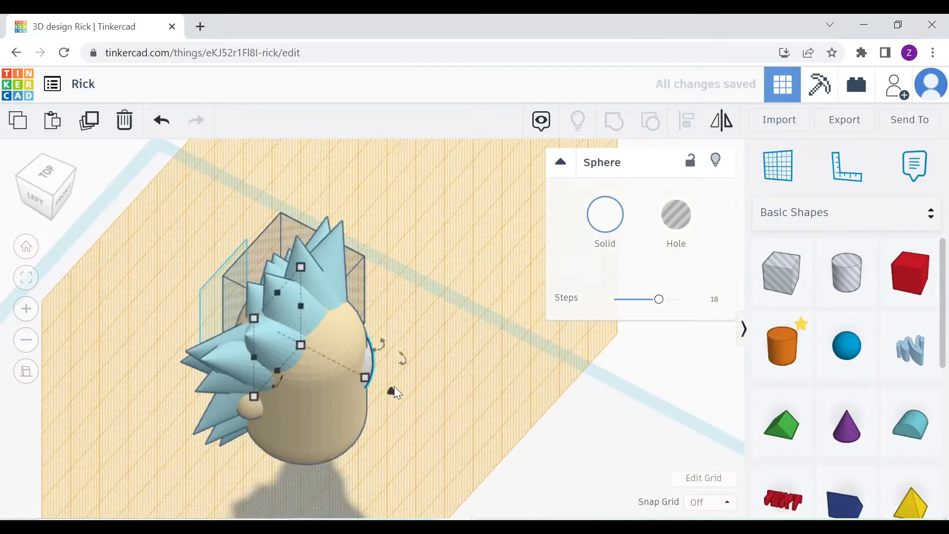
left_click_drag(394, 387, 392, 392)
Step: Place a copy of the white eye sphere beside the head, pulled forward of the face
left_click(49, 189)
left_click(20, 173)
left_click_drag(309, 308, 478, 300)
left_click(478, 356)
left_click(461, 341)
right_click_drag(425, 163, 366, 198)
key("ctrl+z")
left_click(47, 173)
left_click_drag(426, 241, 423, 295)
Step: Move the box hole over part of the sphere copy and group them to cut the sphere
right_click_drag(422, 295, 390, 213)
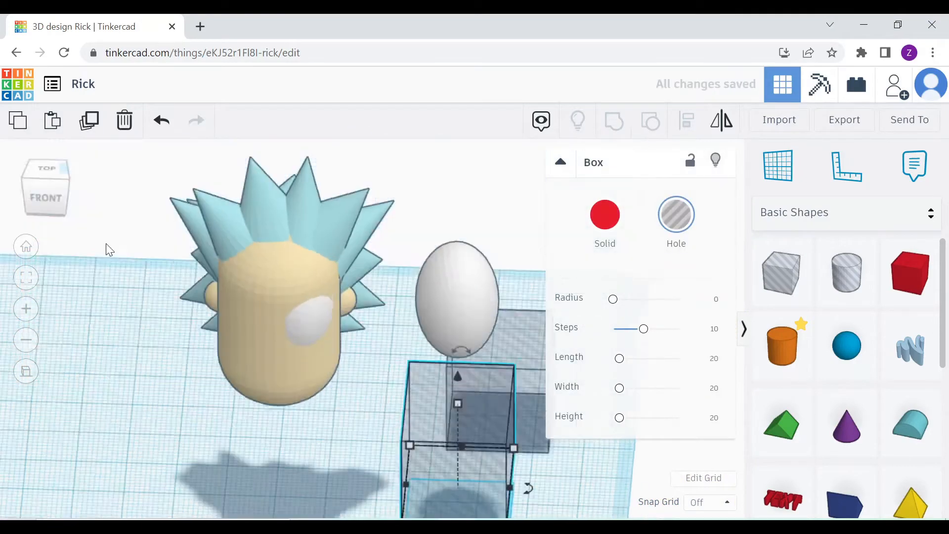
left_click(47, 194)
middle_click_drag(459, 441, 444, 348)
left_click_drag(445, 468, 447, 342)
middle_click_drag(530, 366, 530, 428)
left_click_drag(530, 378, 391, 184)
right_click_drag(390, 184, 399, 316)
left_click(616, 128)
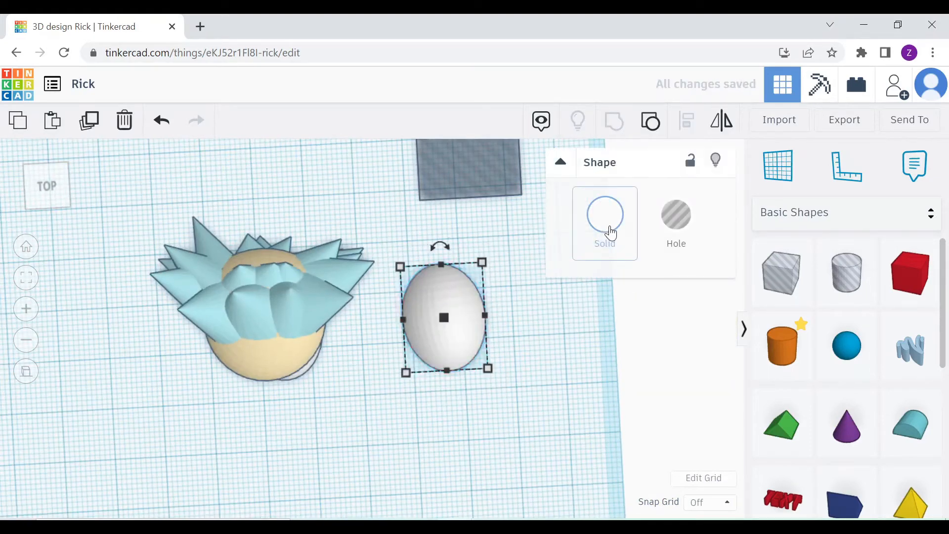
Step: Recolour the cut sphere in the skin tone and place it over the upper half of the eye as an eyelid
left_click(468, 417)
right_click_drag(467, 417, 443, 233)
left_click_drag(443, 233, 290, 242)
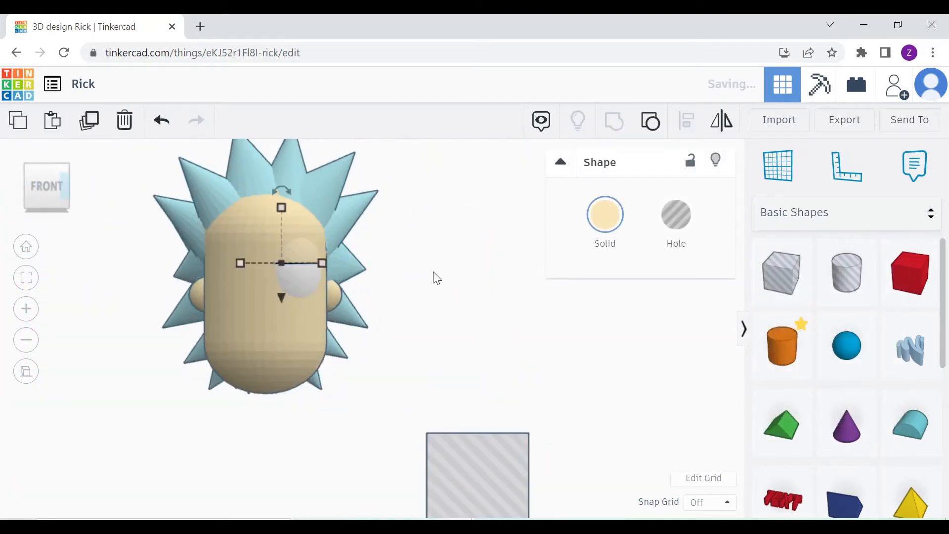
left_click(435, 275)
right_click_drag(435, 276, 294, 280)
key("ctrl+z")
scroll(243, 350, "up", 2)
Step: Raise the hair cone beside the jaw slightly and shift the lowest cone a little outward
left_click(218, 352)
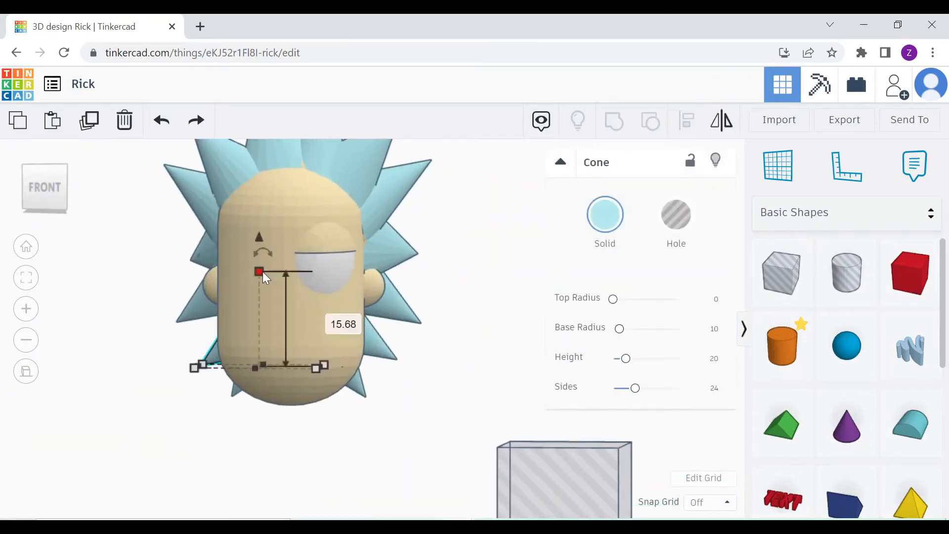
left_click_drag(259, 238, 259, 222)
left_click(238, 387)
left_click_drag(237, 388, 229, 388)
left_click(416, 305)
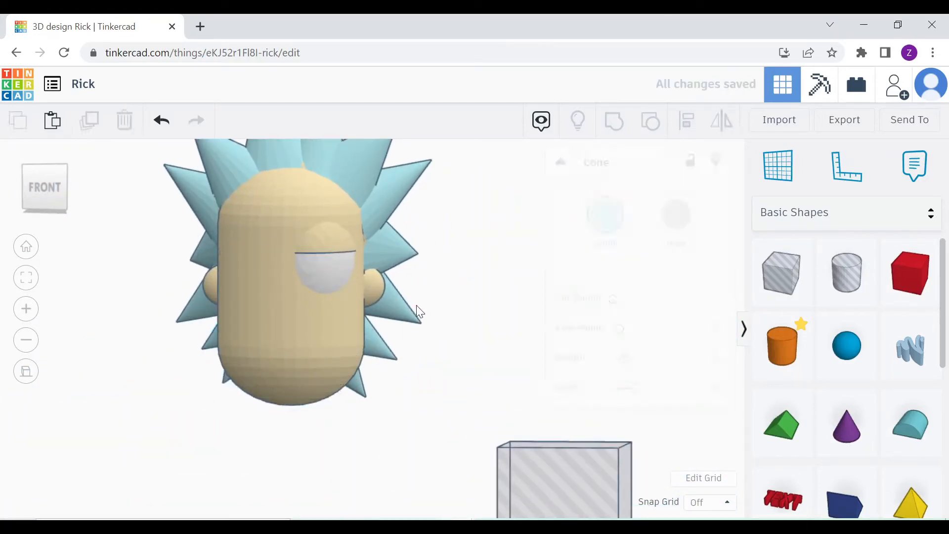
Step: Add a cylinder in front of the head, rotate it 90° and make it solid black
right_click_drag(416, 305, 444, 341)
left_click_drag(847, 272, 458, 455)
right_click_drag(475, 430, 537, 420)
left_click_drag(425, 333, 444, 362)
left_click(446, 360)
type("90")
left_click(598, 215)
left_click(714, 341)
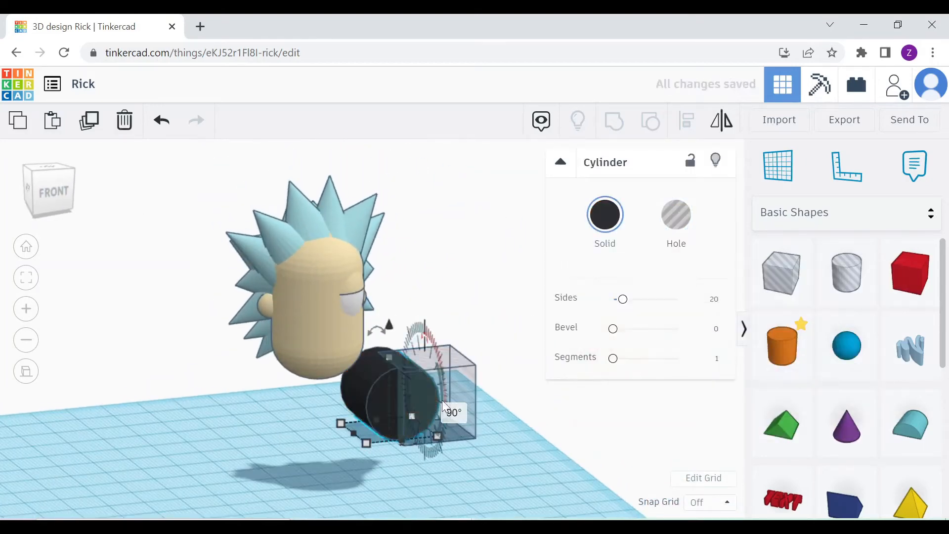
Step: Lift the black cylinder toward the face and set a workplane on its front end
left_click(51, 168)
left_click_drag(424, 205, 360, 224)
left_click(46, 212)
key("w")
left_click(369, 307)
left_click_drag(398, 251, 339, 306)
Step: Shrink the black cylinder to a pupil about 1.38 mm high and place it at the outer side of the eye
scroll(339, 307, "up", 5)
scroll(338, 306, "up", 1)
left_click_drag(272, 306, 329, 213)
scroll(346, 189, "up", 1)
middle_click_drag(347, 189, 344, 252)
scroll(326, 232, "up", 4)
left_click_drag(315, 213, 315, 223)
scroll(315, 217, "up", 2)
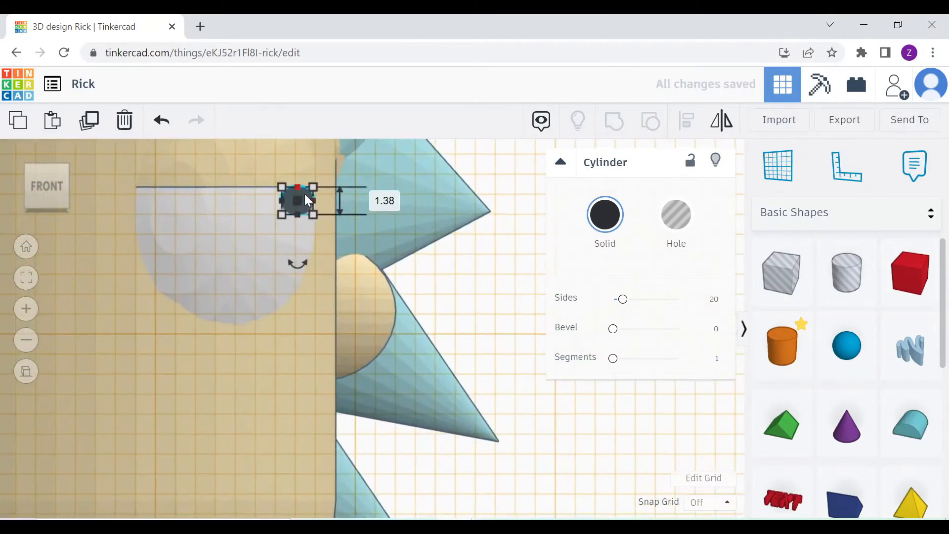
Step: Reduce the pupil's height to about 1.25 mm and shift it slightly inward on the eye
left_click_drag(312, 190, 306, 192)
middle_click_drag(302, 197, 324, 311)
scroll(319, 312, "up", 2)
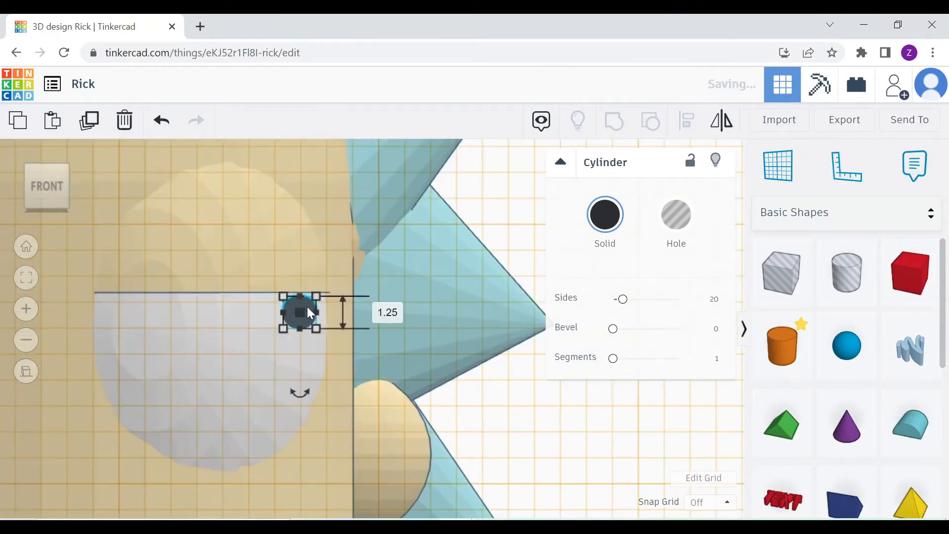
left_click_drag(303, 311, 272, 307)
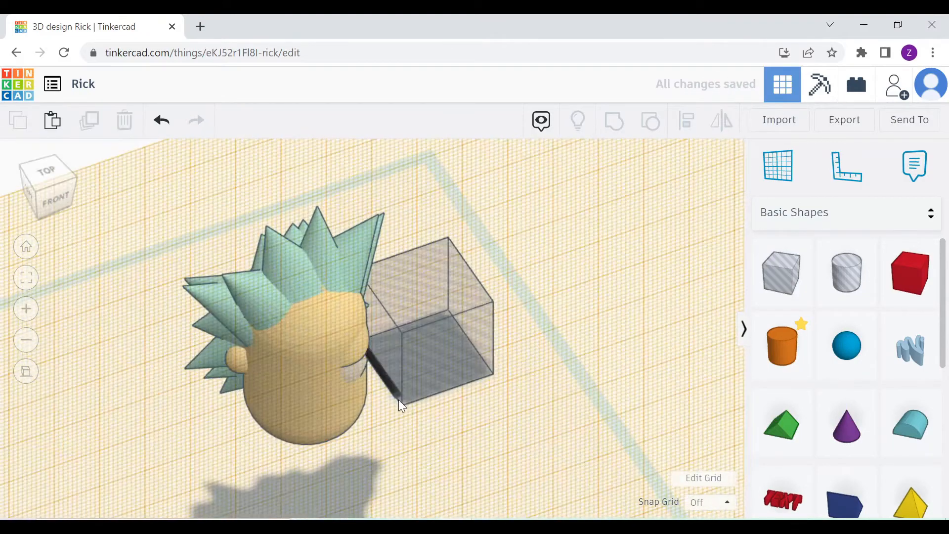
left_click(398, 400)
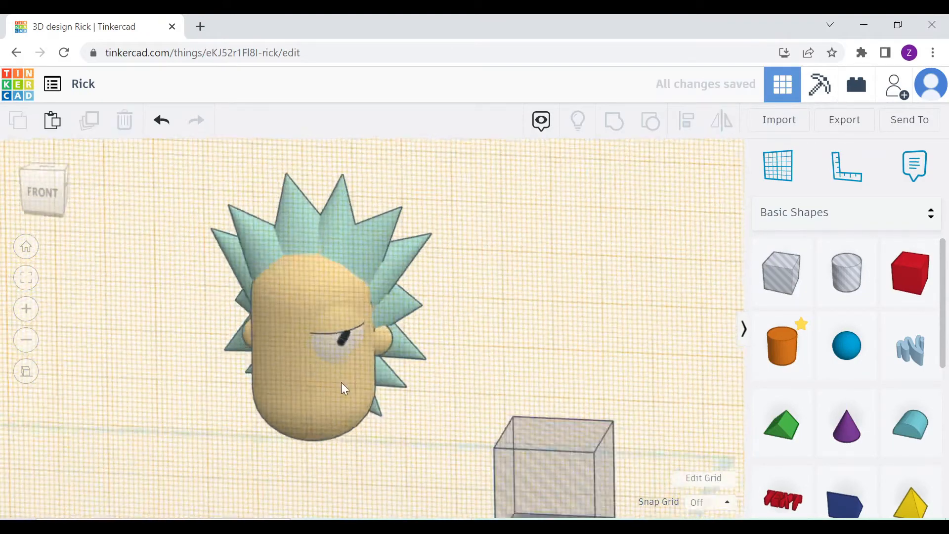
Step: Copy the eye sphere, pupil and eyelid together and place the copies on the other half of the face
scroll(333, 347, "up", 3)
left_click(185, 339)
left_click(197, 323, "shift")
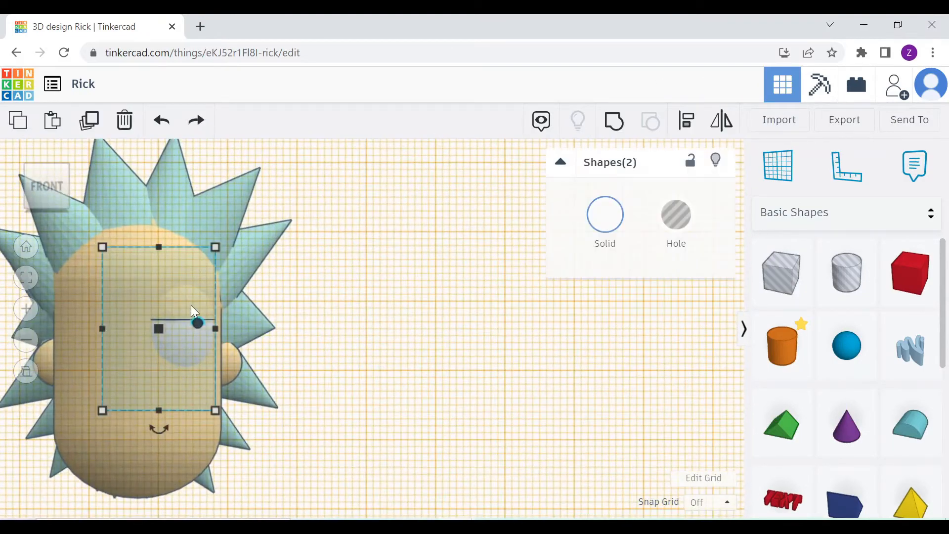
left_click(191, 304, "shift")
key("ctrl+c")
key("ctrl+v")
left_click_drag(254, 298, 154, 303)
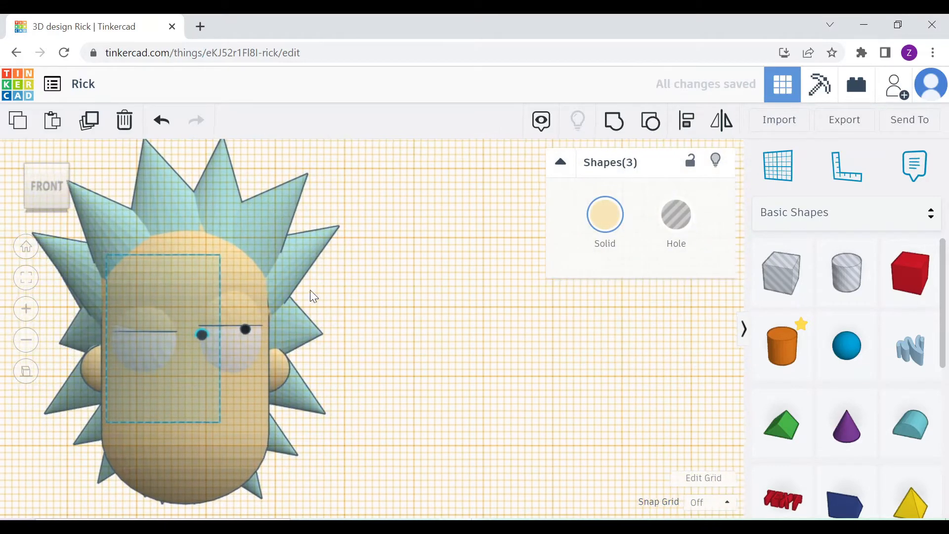
Step: Adjust the copied eye parts in height, depth and sideways position to match the first eye
left_click_drag(157, 322, 157, 322)
mouse_move(233, 373)
right_mouse_down()
mouse_move(429, 372)
mouse_move(235, 371)
right_mouse_up()
left_click_drag(150, 312, 151, 317)
right_click_drag(232, 309, 219, 464)
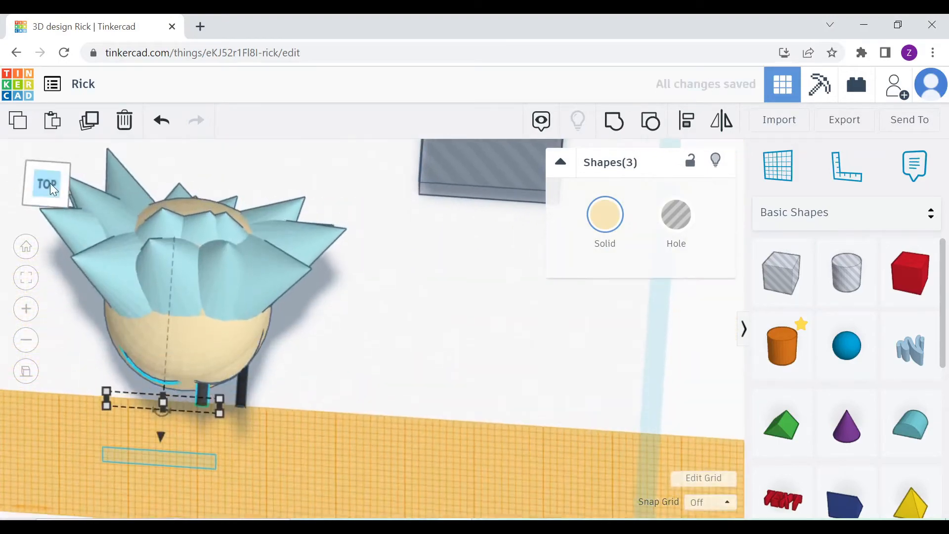
left_click(51, 186)
left_click_drag(170, 451, 171, 454)
right_click_drag(217, 455, 215, 287)
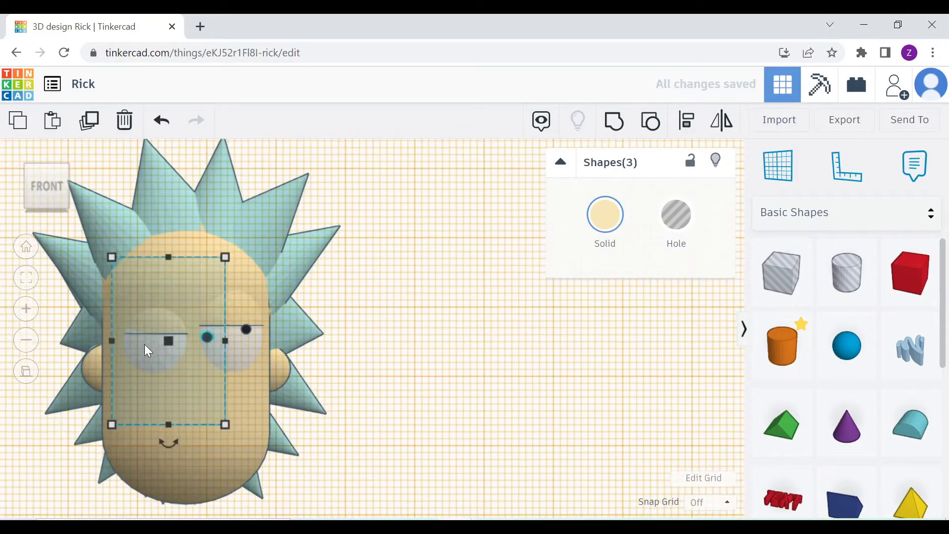
left_click_drag(145, 344, 140, 339)
Step: Move the copied pupil sideways onto the inner part of the second eye
mouse_move(327, 387)
right_mouse_down()
mouse_move(453, 387)
mouse_move(309, 387)
right_mouse_up()
left_click(360, 356)
left_click_drag(204, 337, 175, 333)
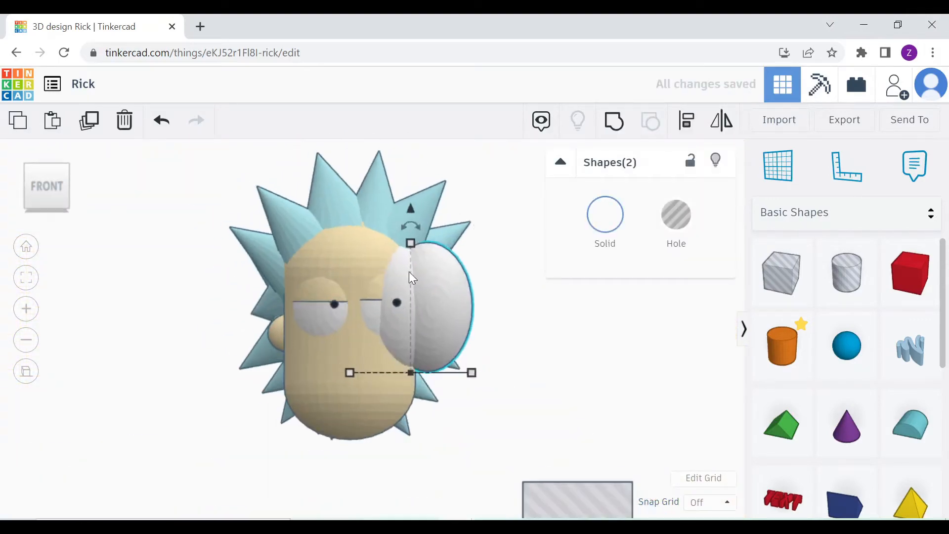
Step: Duplicate both white eye spheres and place the copies clear of the head
scroll(408, 271, "up", 2)
left_click(556, 444)
right_click_drag(556, 445, 533, 509)
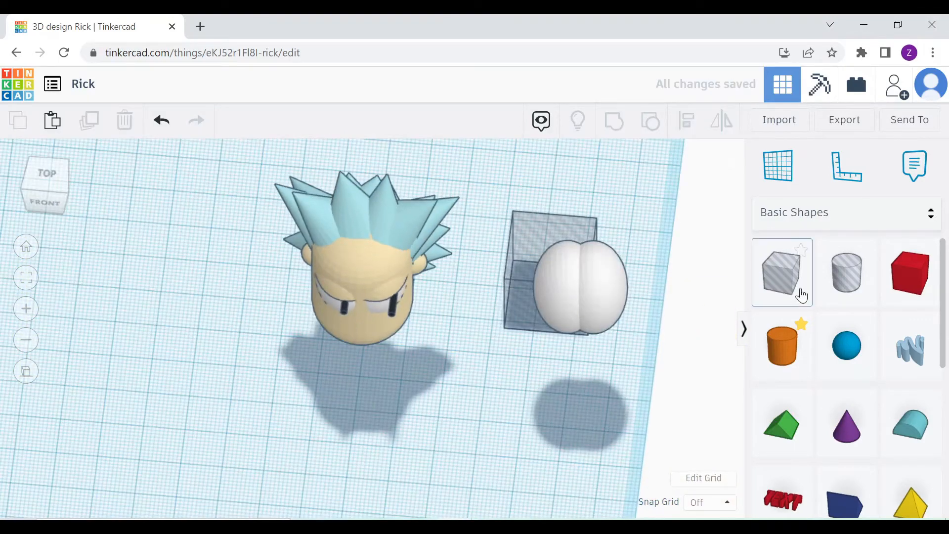
Step: Move the box hole to the two sphere copies and enlarge its footprint around them
left_click_drag(523, 240, 533, 324)
left_click(47, 186)
left_click_drag(481, 287, 531, 327)
left_click(501, 396)
right_click_drag(501, 396, 480, 307)
Step: Raise and resize the box hole until it fully encloses both sphere copies
left_click(470, 420)
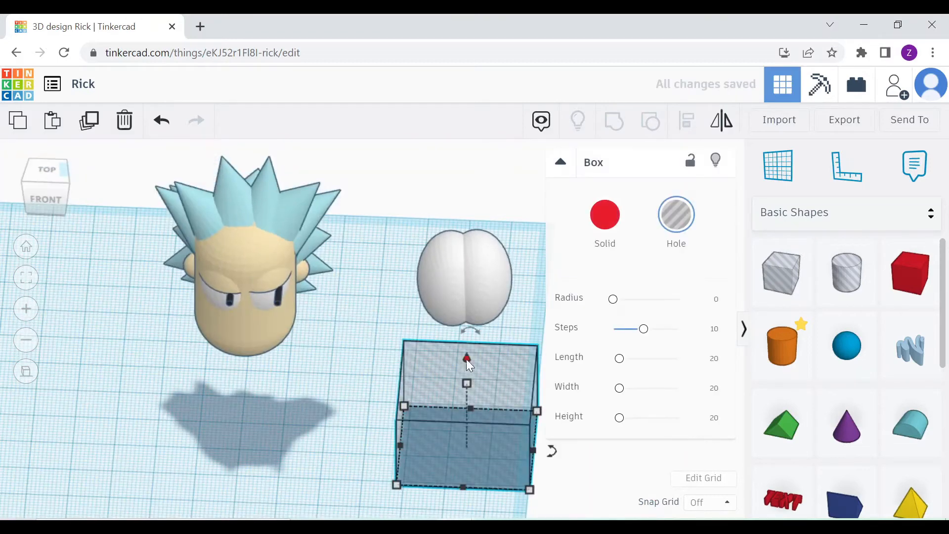
left_click_drag(466, 359, 468, 182)
left_click_drag(468, 156, 468, 225)
right_click_drag(469, 298, 468, 386)
middle_click_drag(431, 245, 371, 249)
left_click_drag(468, 359, 493, 371)
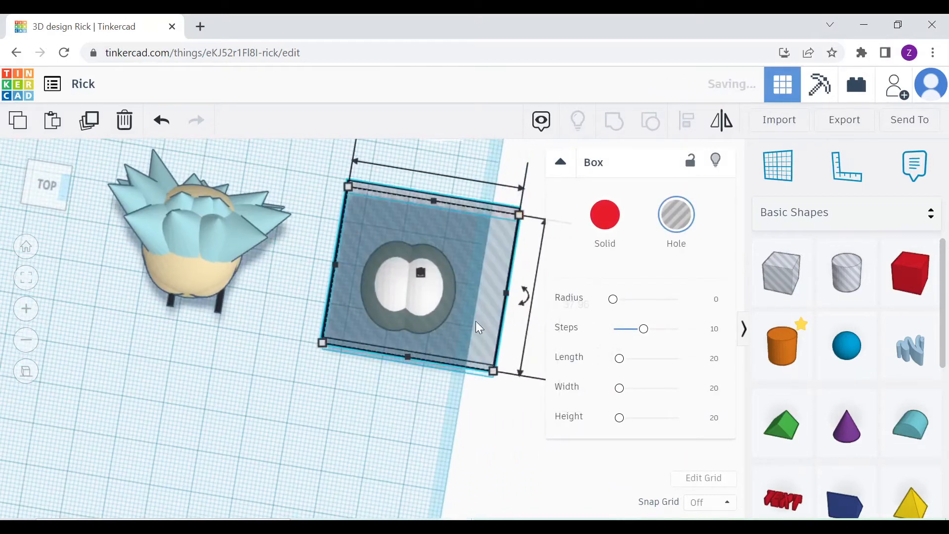
right_click_drag(478, 327, 478, 291)
left_click_drag(420, 244, 419, 223)
Step: Turn the two sphere copies into holes and cut them out of the box as a solid red shape
left_click(605, 215)
left_click(676, 215)
left_click(715, 160)
left_click(453, 279)
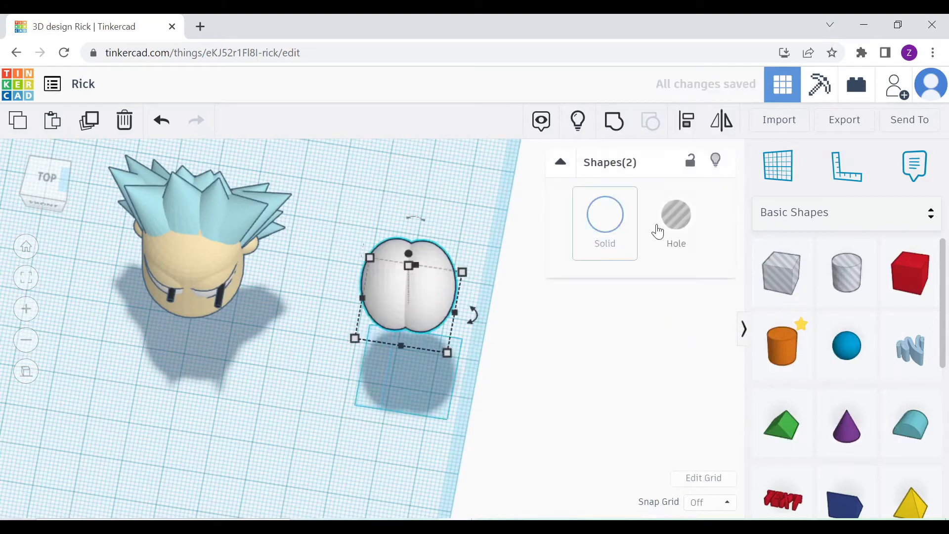
left_click(676, 215)
left_click(578, 120)
left_click(45, 204)
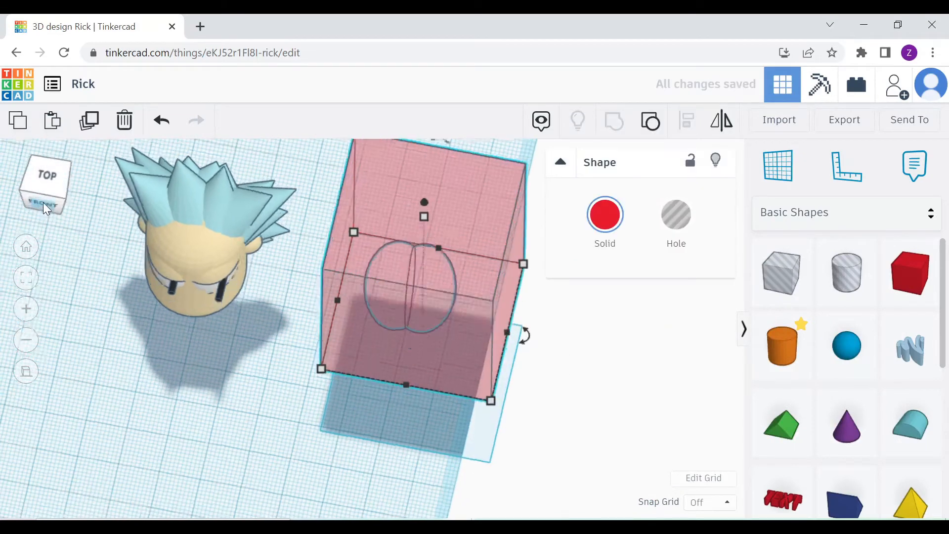
Step: Move the hollowed red box over the head so its cavities line up with the eyes
left_click_drag(431, 353, 215, 357)
right_click_drag(215, 357, 287, 353)
left_click(46, 185)
left_click_drag(357, 226, 374, 230)
left_click(454, 299)
right_click_drag(453, 299, 346, 316)
left_click(39, 190)
Step: Change the hollowed box to a hole and nudge it into line with both eyes
left_click(296, 221)
left_click(677, 214)
right_click_drag(514, 247, 505, 307)
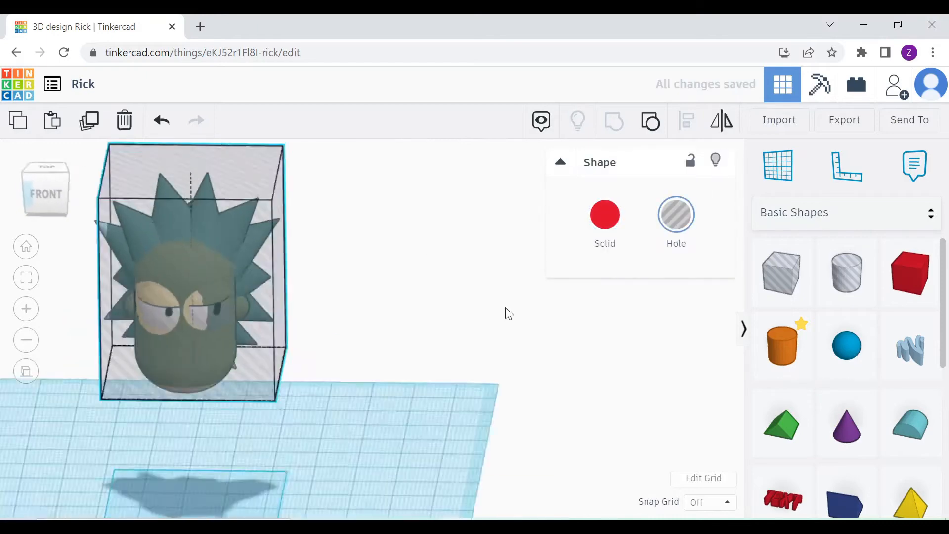
left_click(45, 171)
left_click_drag(335, 314, 340, 314)
Step: Group both black pupils with the hollowed box hole to trim them to the curved surface of the eyes
left_click(413, 354)
left_click(37, 190)
right_click_drag(497, 292, 292, 312)
left_click(370, 288)
left_click(714, 165)
left_click(317, 301)
left_click(281, 345, "shift")
left_click(578, 127)
left_click(351, 267, "shift")
left_click(614, 121)
left_click(432, 298)
left_click(44, 197)
scroll(268, 231, "up", 2)
scroll(268, 231, "down", 3)
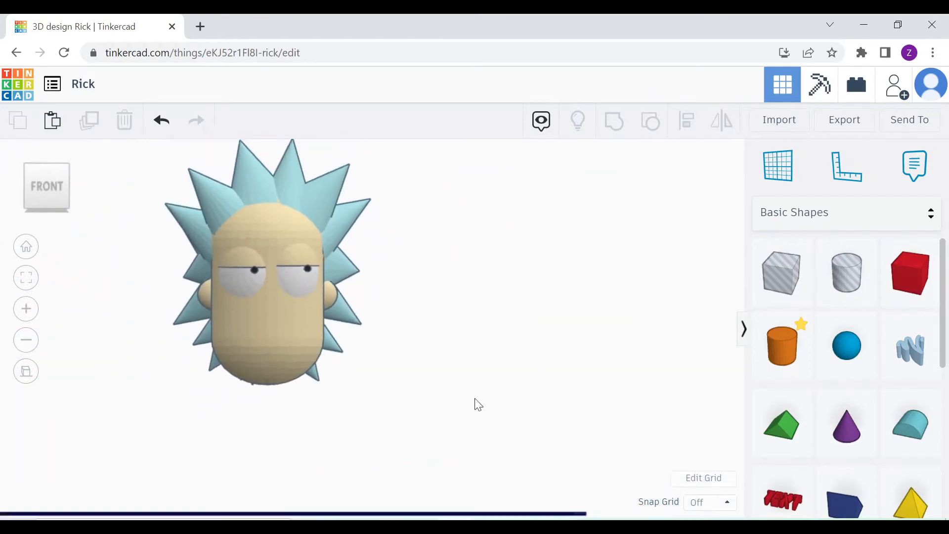
right_click_drag(476, 398, 473, 412)
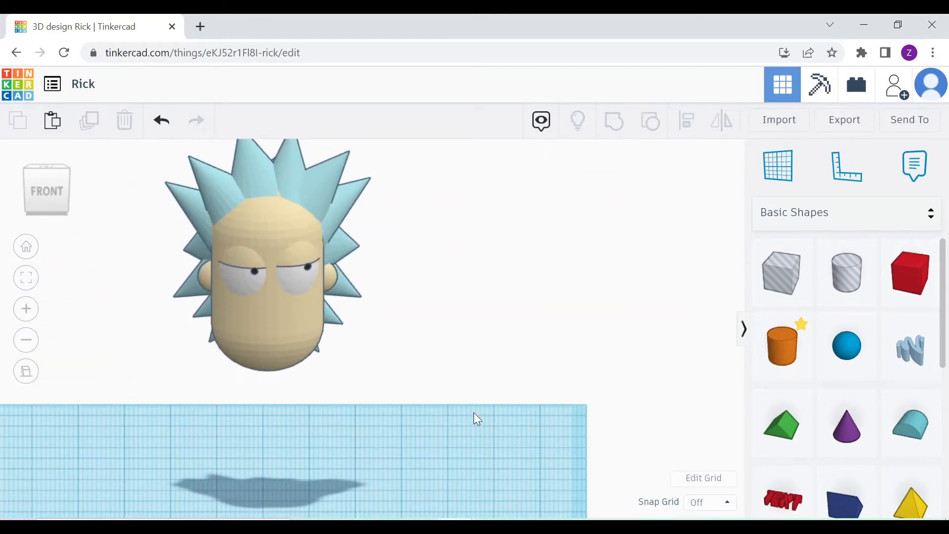
Step: Add a scribble shape drawn as one long, slightly wavy horizontal stroke, replacing the first attempt
left_click_drag(911, 349, 478, 414)
left_click_drag(340, 287, 646, 303)
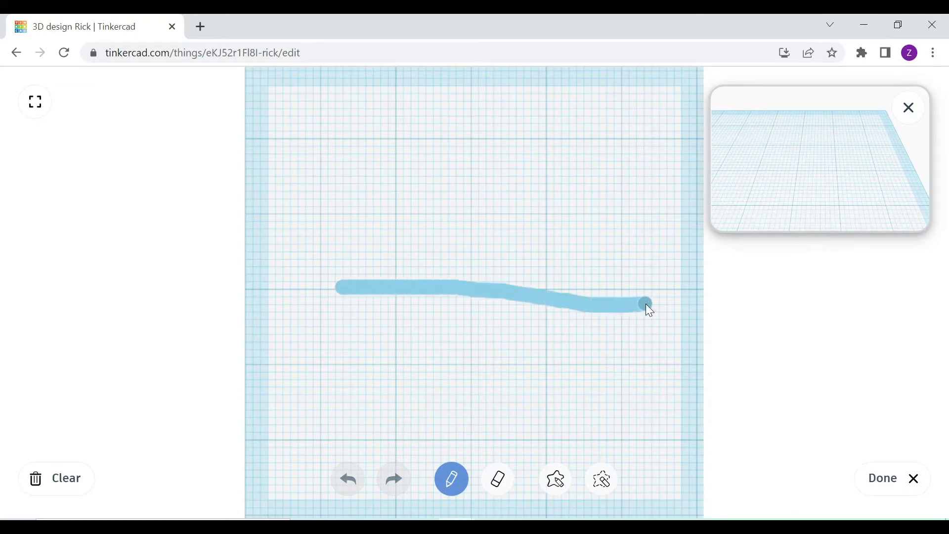
left_click(348, 479)
left_click_drag(316, 330, 681, 309)
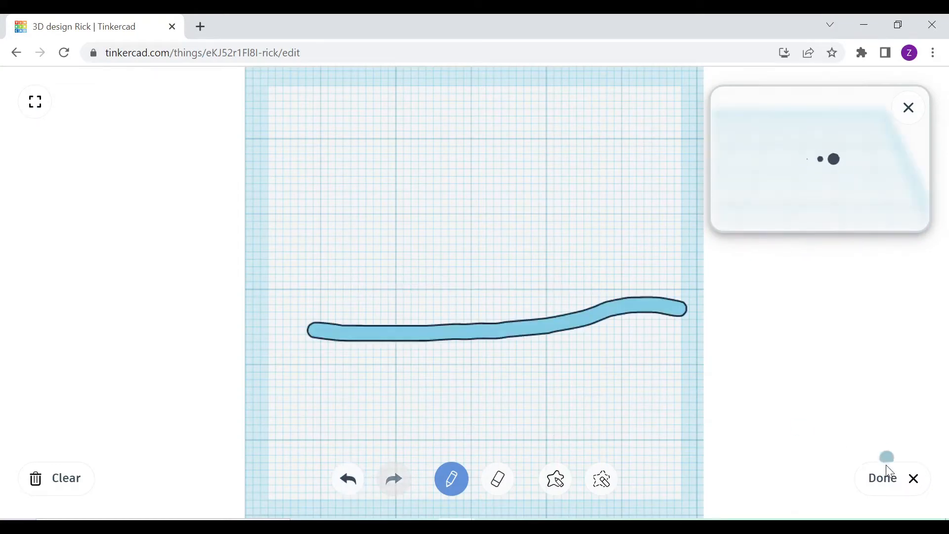
left_click(886, 471)
Step: Colour the scribble light cyan like the hair and move it in front of the head
left_click(615, 233)
left_click(692, 316)
left_click(438, 394)
scroll(438, 394, "down", 5)
left_click_drag(399, 334, 250, 435)
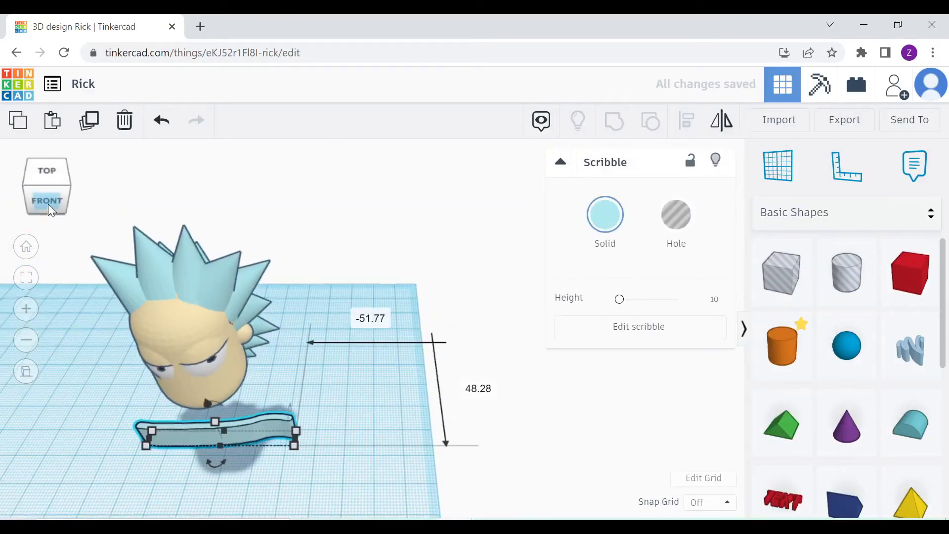
Step: Add a box hole near the head and set the workplane on one of its vertical faces
left_click(51, 210)
scroll(225, 310, "up", 5)
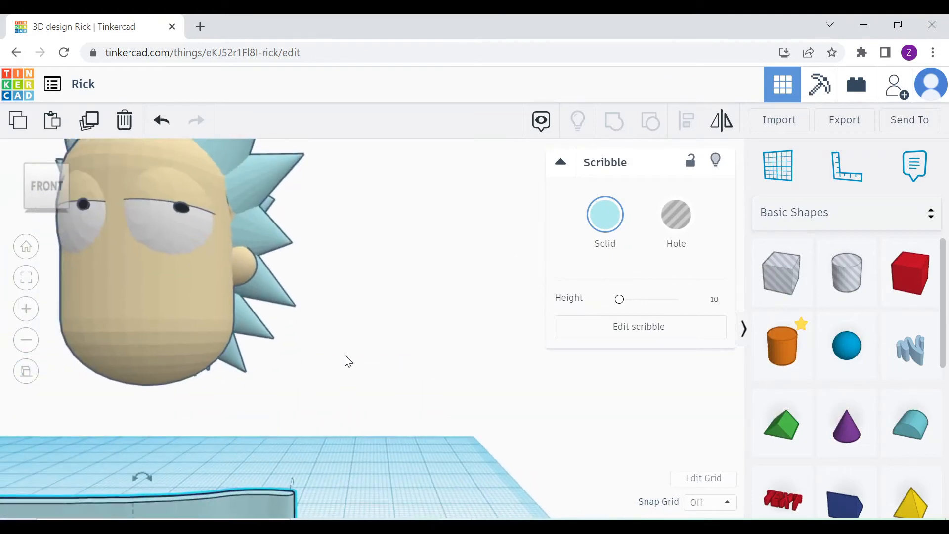
right_click_drag(346, 360, 435, 393)
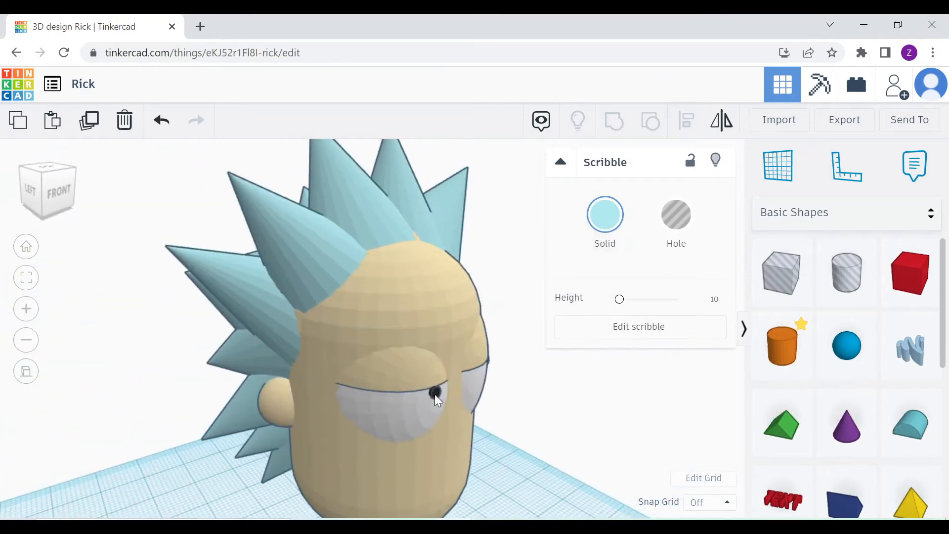
scroll(434, 393, "down", 4)
left_click(524, 390)
left_click_drag(782, 282, 506, 475)
key("w")
left_click(534, 459)
Step: Shift the grouped pupils slightly across the eyes and return the workplane to the base plane
left_click(407, 365)
left_click_drag(470, 372, 468, 370)
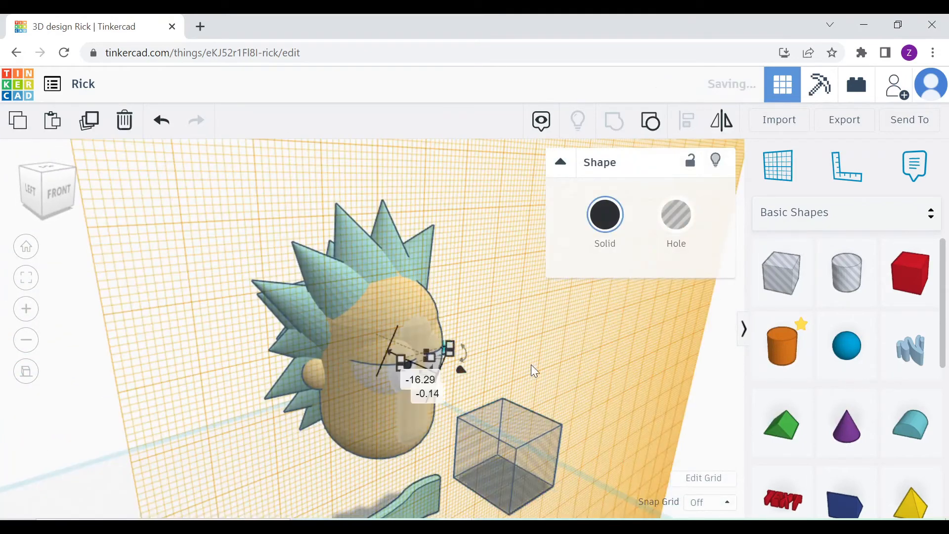
left_click(531, 365)
right_click_drag(531, 364, 458, 357)
key("w")
left_click(459, 361)
left_click(457, 448)
left_click(376, 379)
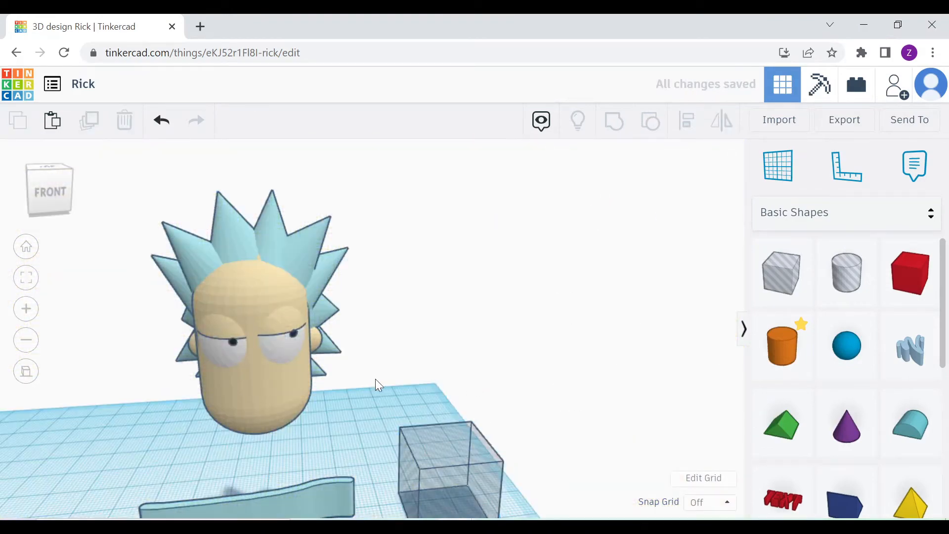
Step: Raise the cyan scribble from the base plane up to the forehead in an orthographic front view
scroll(376, 379, "down", 4)
left_click(321, 455)
right_click_drag(321, 444, 416, 426)
left_click_drag(417, 427, 432, 420)
left_click(435, 366)
left_click(53, 187)
left_click(26, 372)
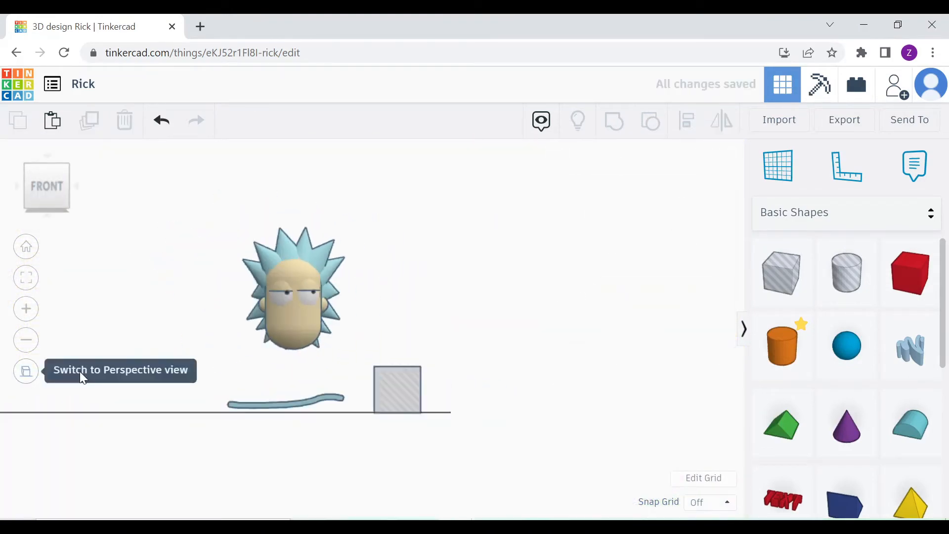
left_click(286, 404)
left_click_drag(287, 437, 287, 253)
scroll(321, 220, "up", 3)
Step: Set the workplane on the box hole's front face and move the scribble across onto the forehead
key("w")
left_click(311, 162)
mouse_move(329, 160)
left_mouse_down()
mouse_move(271, 156)
mouse_move(270, 254)
left_mouse_up()
right_click_drag(315, 315, 383, 383)
left_click_drag(390, 419, 379, 406)
left_click(54, 194)
scroll(191, 189, "up", 4)
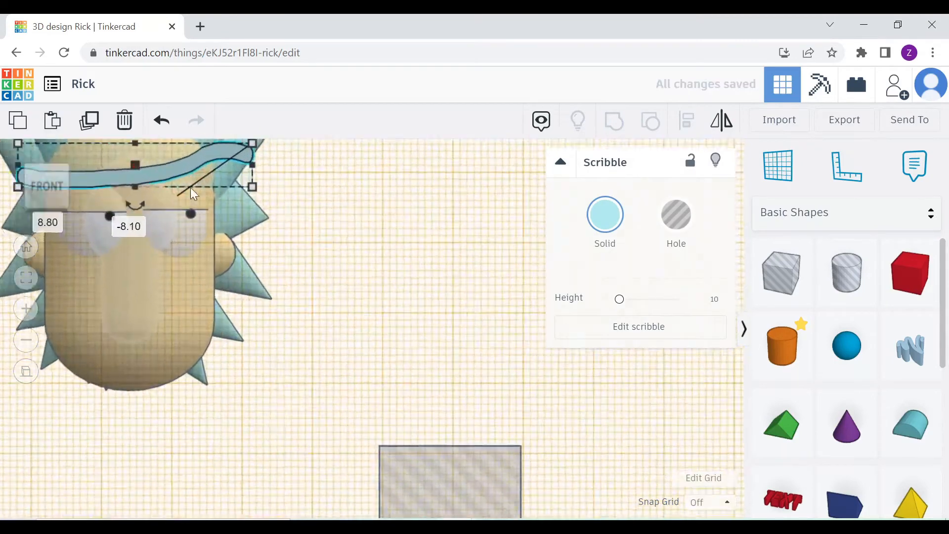
scroll(191, 193, "down", 4)
Step: Scale the scribble to about 18.49 by 4.44 mm as an eyebrow above the eyes and return the workplane to the base plane
left_click_drag(106, 302, 158, 303)
left_click_drag(355, 297, 297, 294)
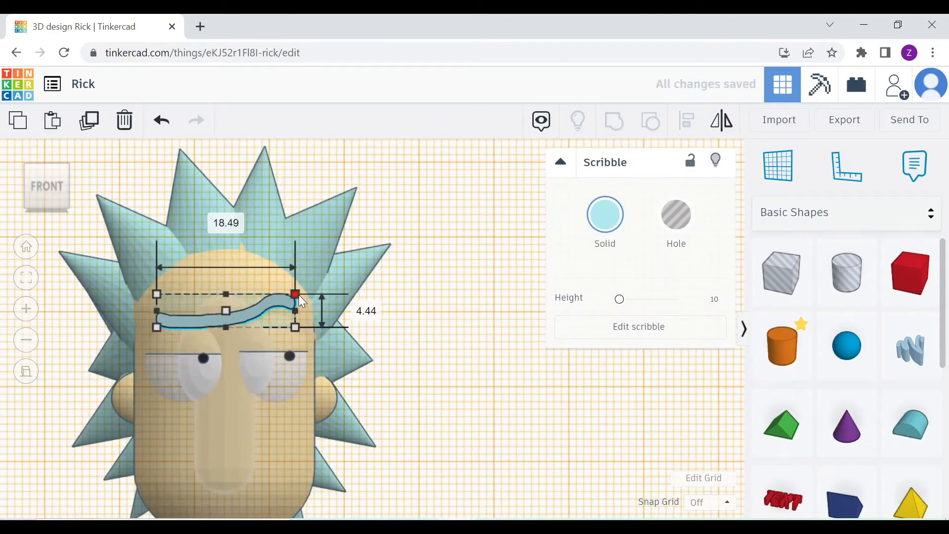
left_click(399, 300)
key("w")
left_click(415, 305)
scroll(419, 314, "down", 4)
Step: Duplicate the head capsule with both eyelids and move the copy sideways, clear of the original head
mouse_move(421, 316)
right_mouse_down()
mouse_move(462, 379)
mouse_move(445, 390)
mouse_move(445, 369)
mouse_move(431, 389)
right_mouse_up()
left_click(301, 393)
right_click_drag(301, 392, 280, 296)
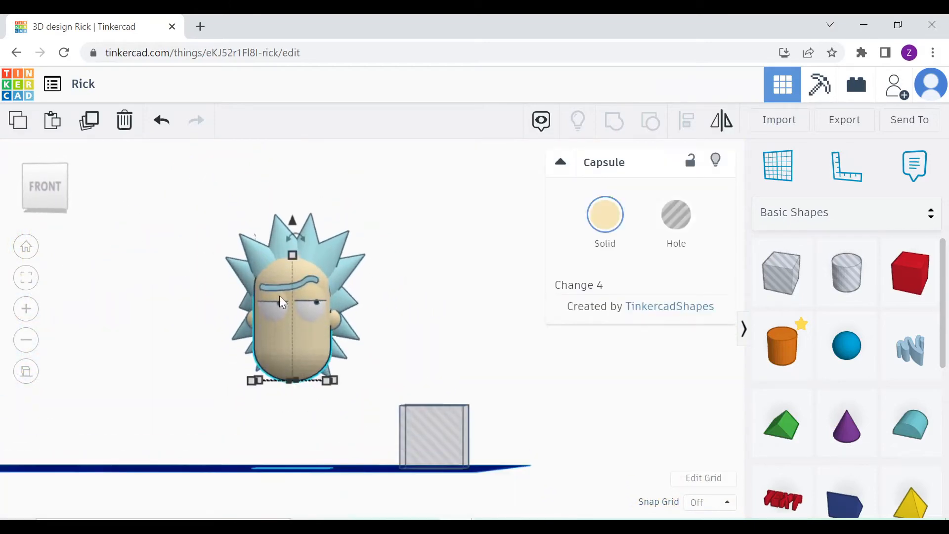
left_click(275, 295, "shift")
left_click(316, 292, "shift")
key("ctrl+c")
key("ctrl+v")
left_click(48, 188)
left_click_drag(362, 346, 526, 350)
left_click(519, 399)
right_click_drag(517, 398, 505, 458)
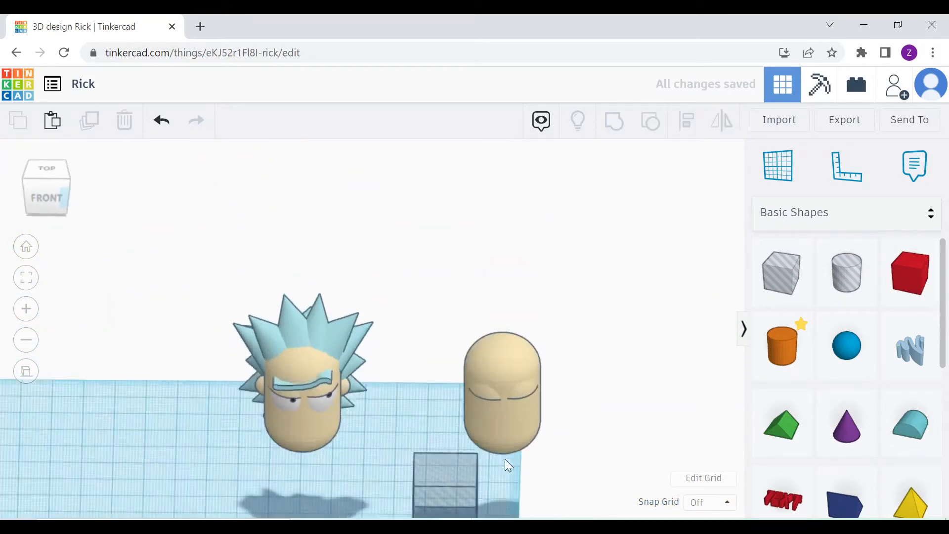
Step: Move and enlarge the box hole so it fully encloses the copied head, about 116.35 mm tall
scroll(505, 459, "down", 3)
left_click(47, 169)
left_click(426, 435)
left_click_drag(451, 411, 496, 374)
left_click_drag(496, 458, 543, 506)
right_click_drag(497, 438, 476, 353)
left_click_drag(461, 451, 463, 299)
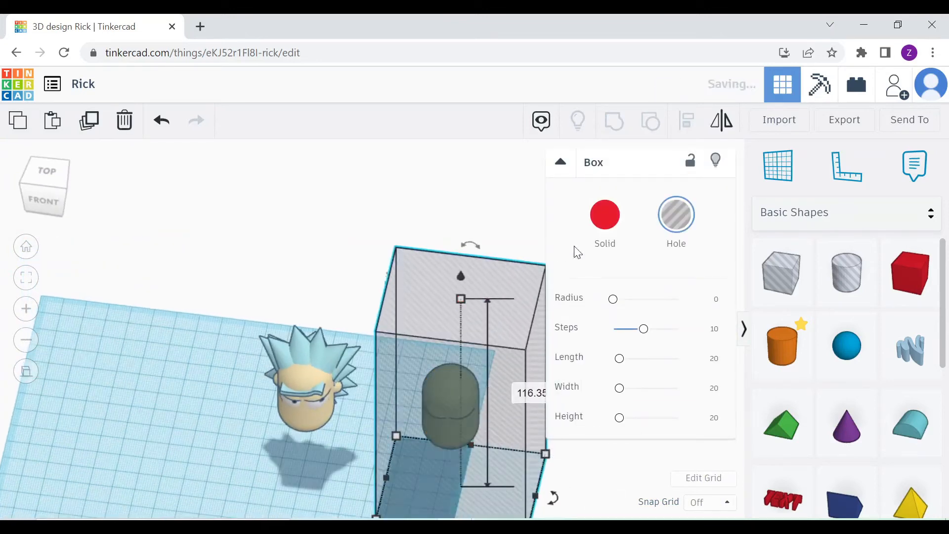
Step: Make the box solid, cut the copied head shapes out of it by grouping them as holes, and place the block over the original head
left_click(605, 214)
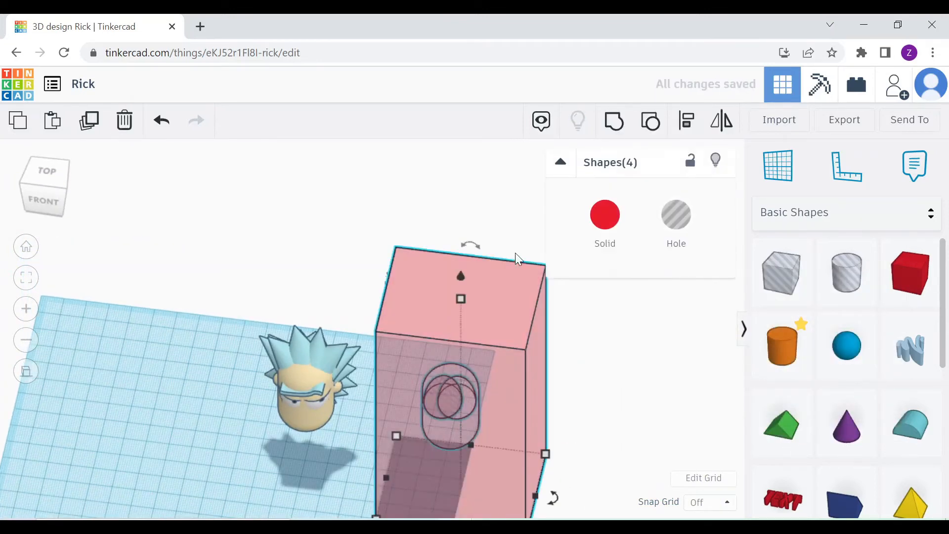
left_click(614, 122)
left_click(47, 170)
left_click_drag(527, 419, 381, 420)
right_click_drag(381, 420, 371, 364)
left_click(45, 198)
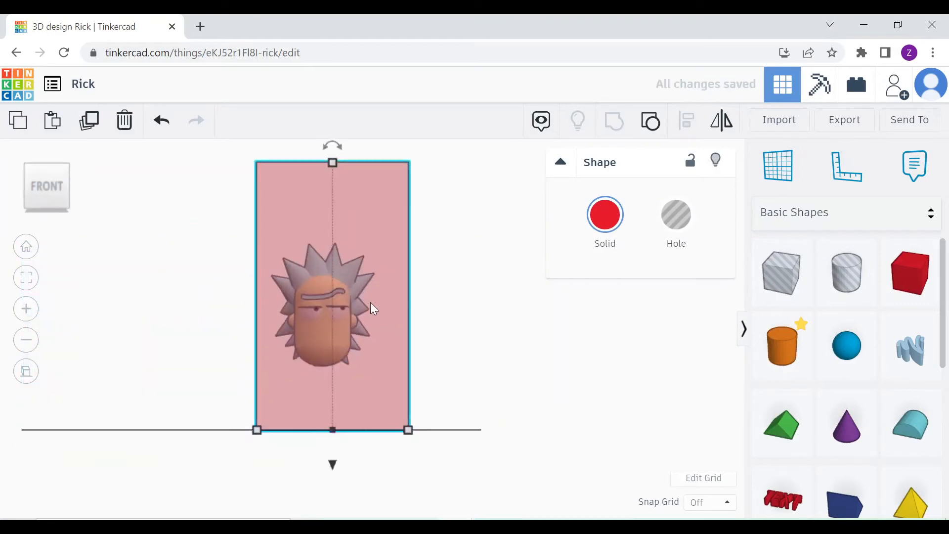
scroll(376, 296, "up", 5)
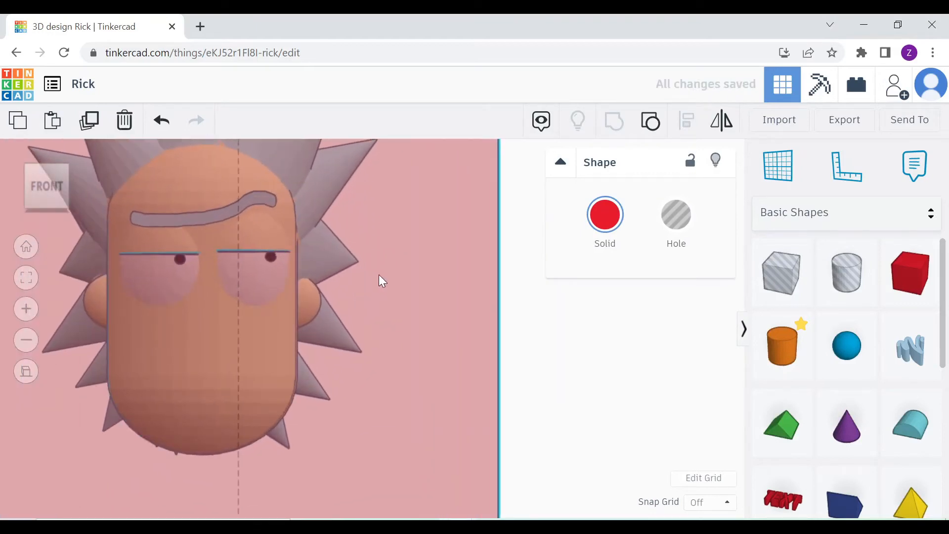
Step: Turn the hollowed block into a hole and group it with the eyebrow to trim the eyebrow to the head's curve
left_click_drag(46, 185, 126, 220)
scroll(376, 346, "down", 3)
left_click(676, 215)
left_click(715, 160)
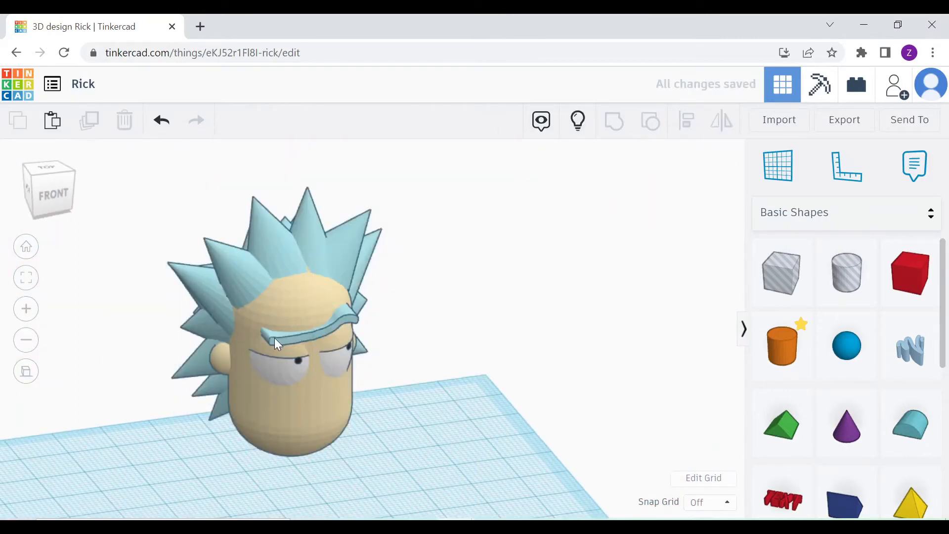
left_click(275, 339)
left_click(578, 120)
left_click(615, 121)
Step: Add a new box hole beside the head and check the trimmed eyebrow against the face from the side
left_click(417, 390)
left_click_drag(782, 273, 457, 467)
left_click(319, 339)
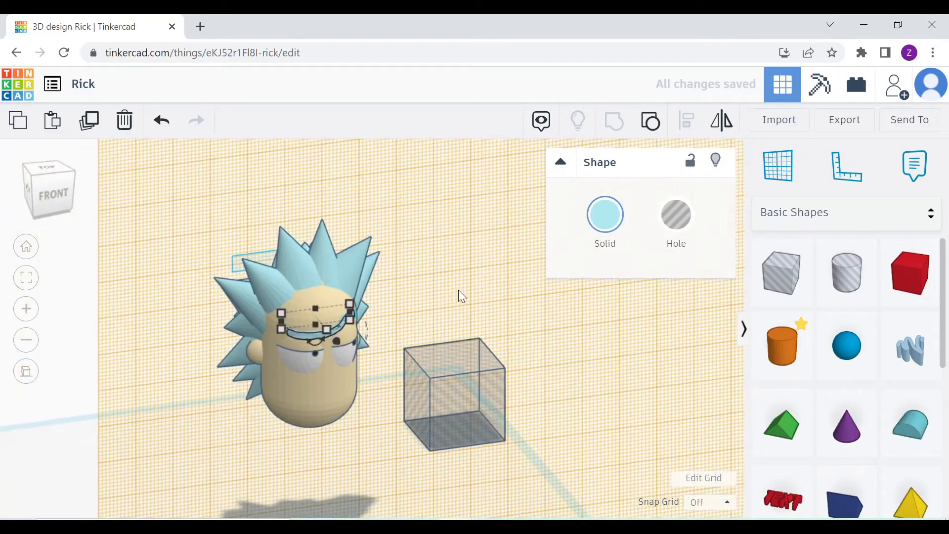
left_click(458, 290)
right_click_drag(459, 290, 434, 278)
scroll(434, 278, "up", 3)
left_click(40, 185)
right_click_drag(276, 242, 432, 244)
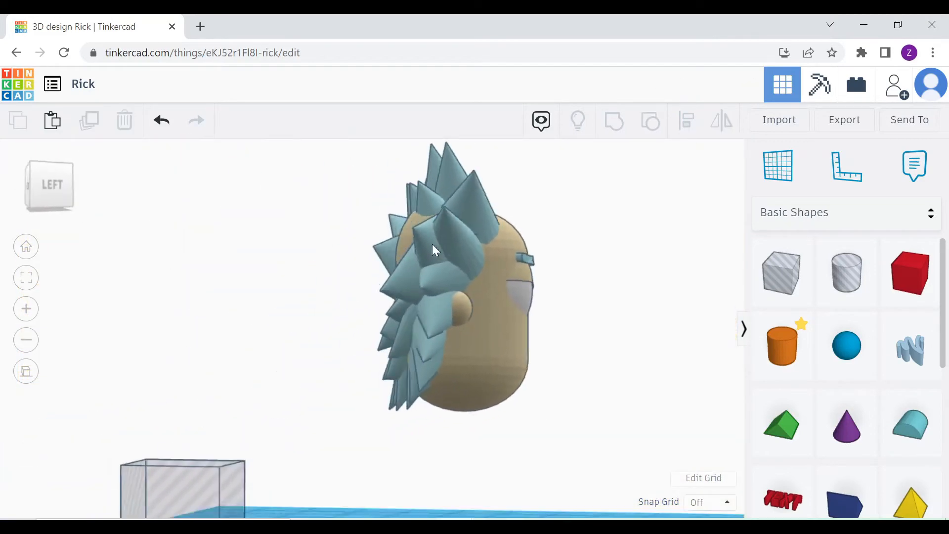
left_click(67, 191)
Step: Adjust the trimmed eyebrow's depth on the forehead with the workplane on the box hole's vertical face
left_click(230, 241)
key("w")
left_click(473, 405)
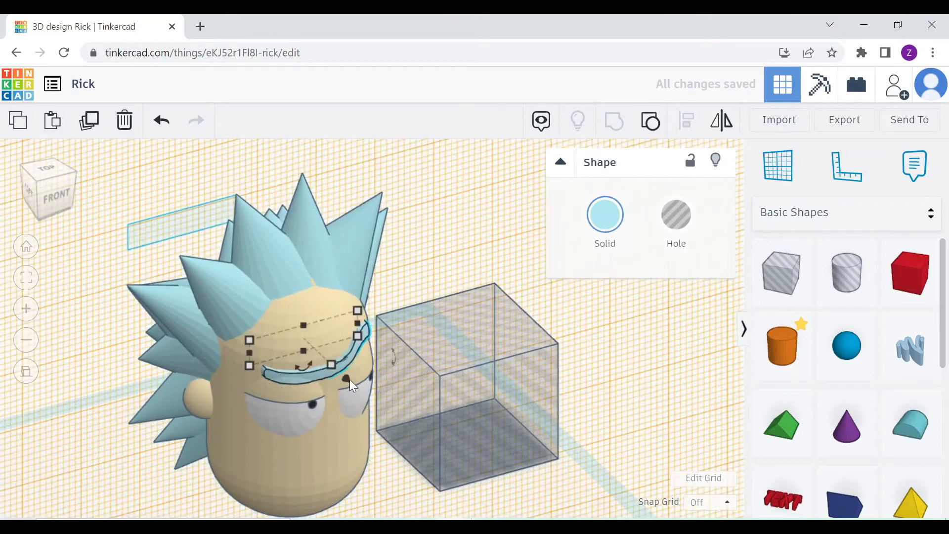
left_click(474, 404)
right_click_drag(474, 404, 366, 339)
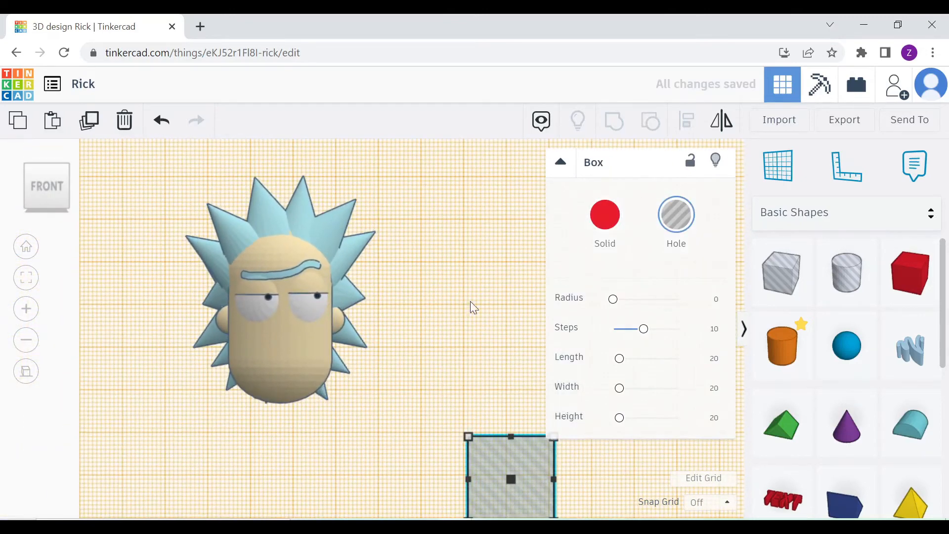
Step: Add an egg on the base plane, scale its base to about 10.05 by 10.05 mm, and colour it cream like the skin
right_click_drag(474, 308, 85, 214)
left_click(58, 190)
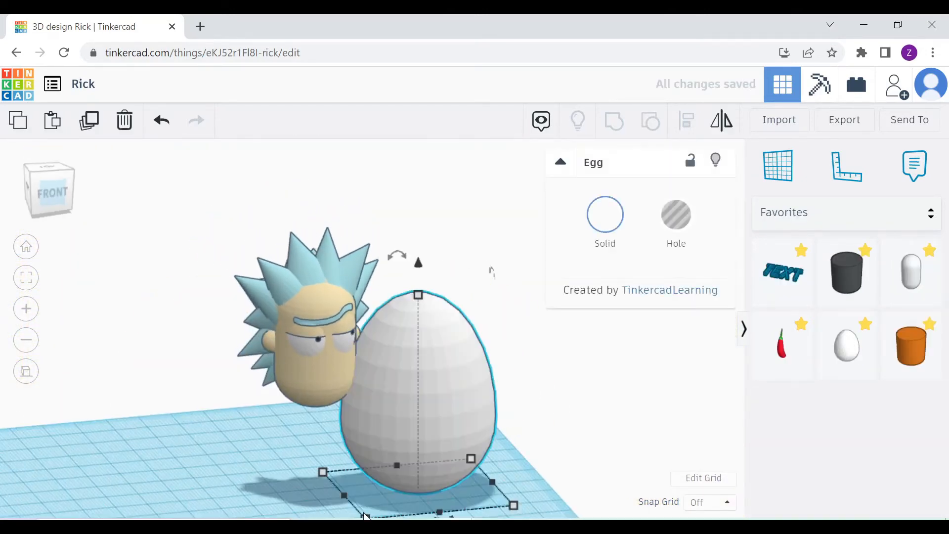
left_click_drag(511, 502, 431, 446)
left_click(605, 223)
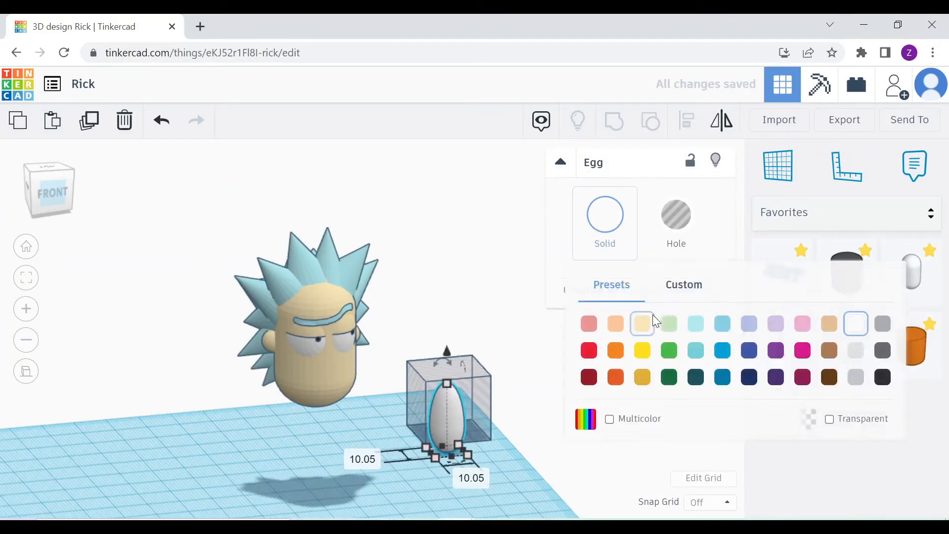
left_click(642, 324)
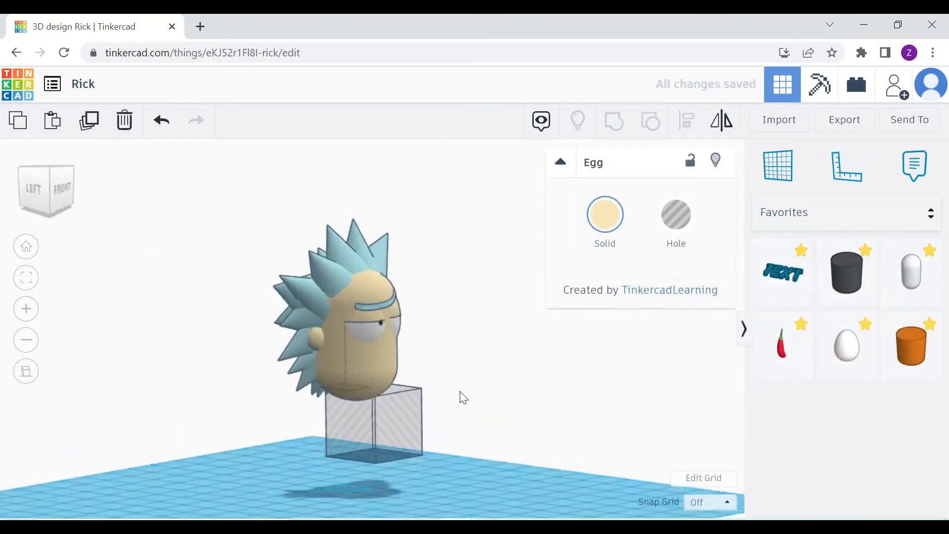
Step: Tilt the egg through the front of the face as a nose and shorten its length
left_click_drag(461, 396, 425, 382)
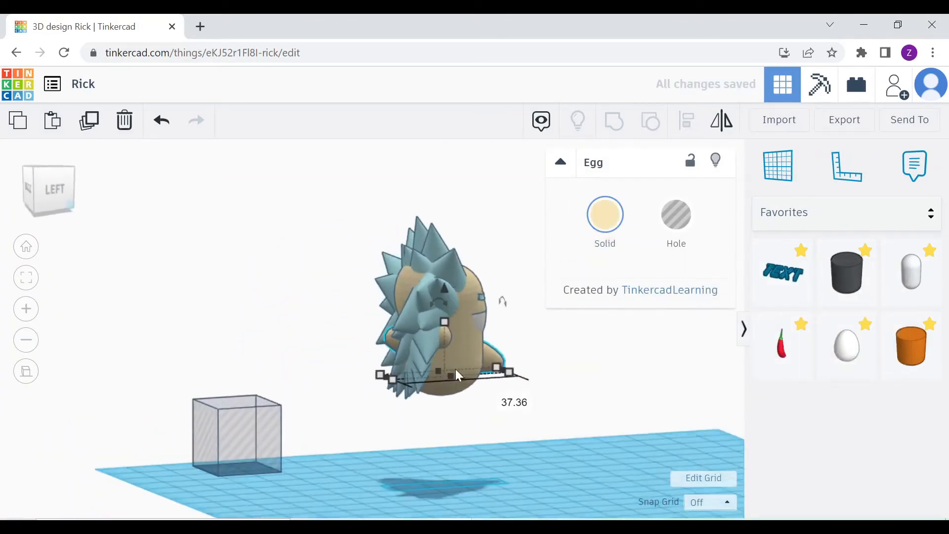
left_click_drag(393, 379, 447, 374)
left_click(54, 194)
right_click_drag(183, 203, 81, 239)
left_click(43, 195)
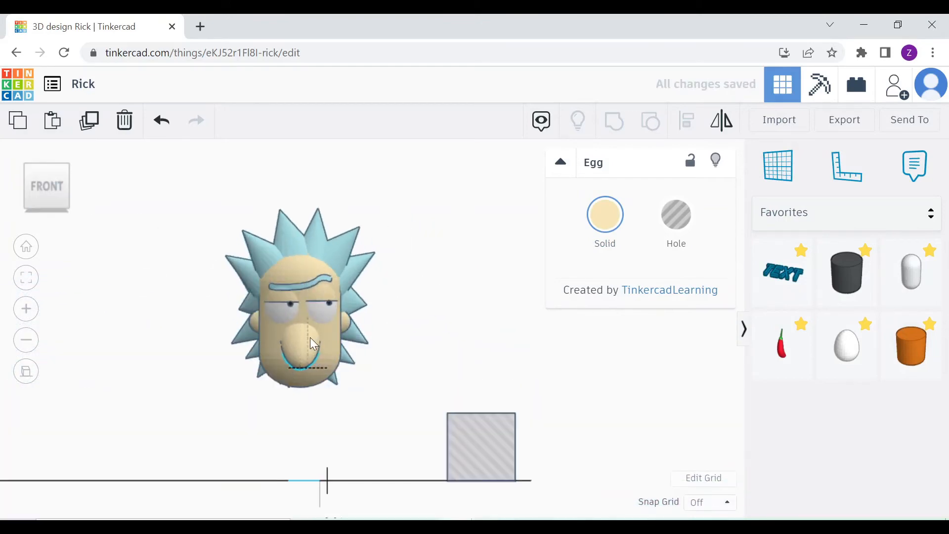
Step: Shrink the nose on a workplane parallel to the face and shift it sideways to centre it below the eyes
left_click_drag(310, 337, 310, 334)
key("w")
left_click(494, 451)
left_click_drag(322, 366, 301, 349)
scroll(268, 331, "up", 5)
left_click_drag(198, 346, 215, 346)
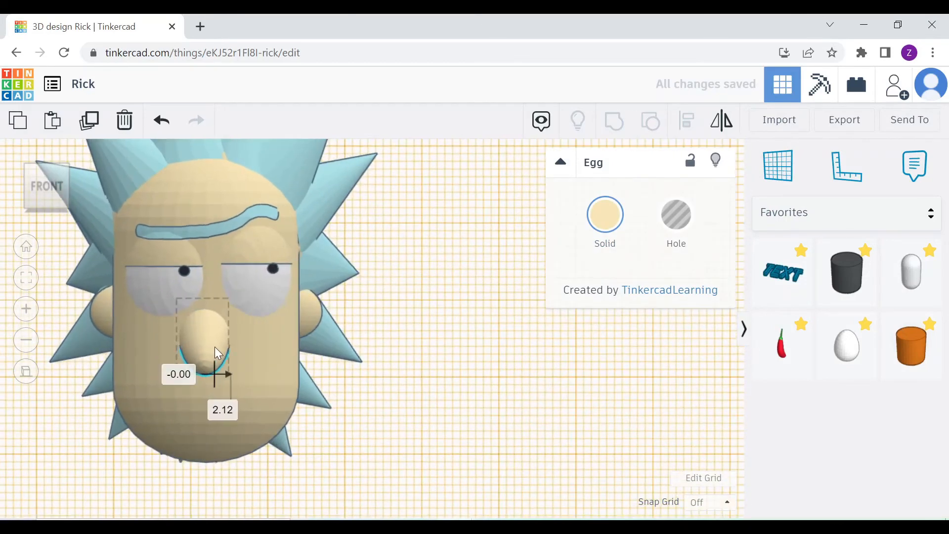
left_click(416, 342)
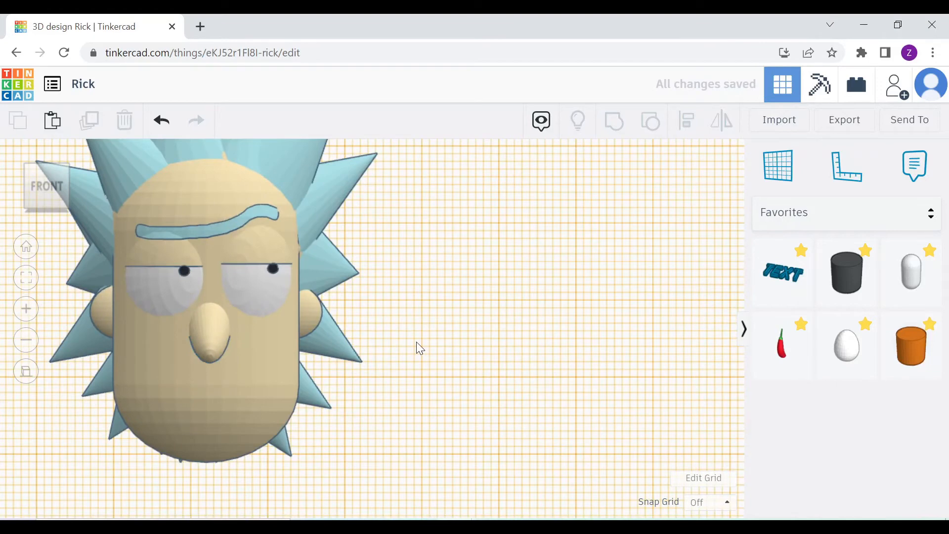
Step: Slim the egg nose further and move it slightly up between the eyes
right_click_drag(277, 346, 473, 305)
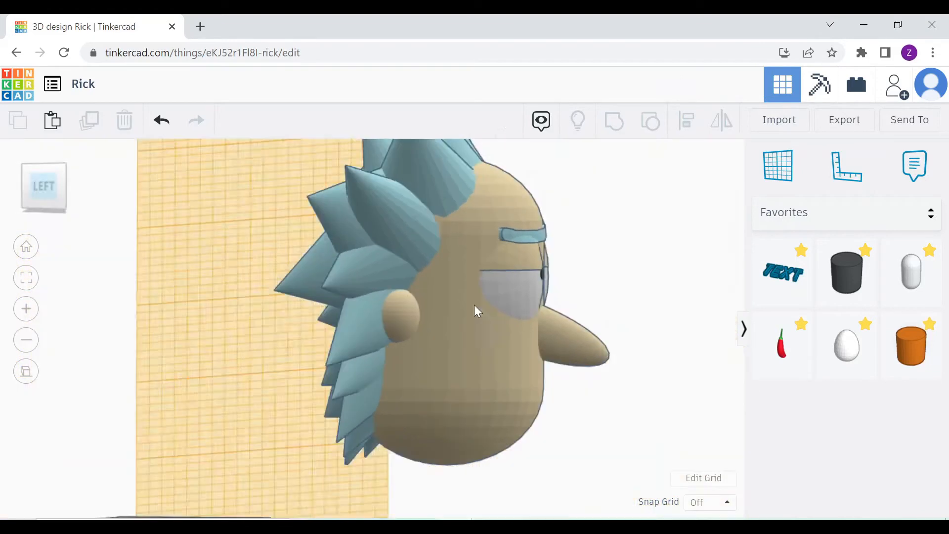
left_click(559, 341)
left_click(48, 188)
right_click_drag(518, 363, 204, 396)
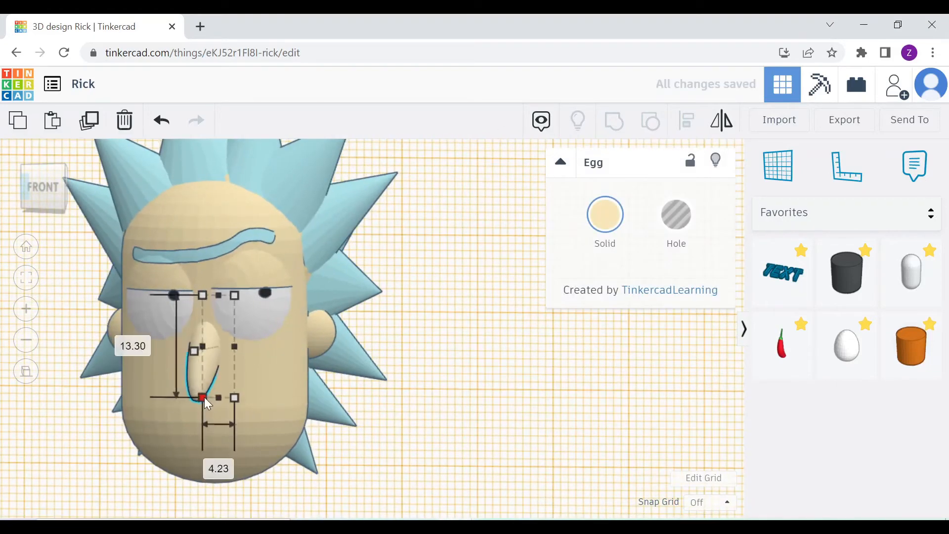
left_click(48, 187)
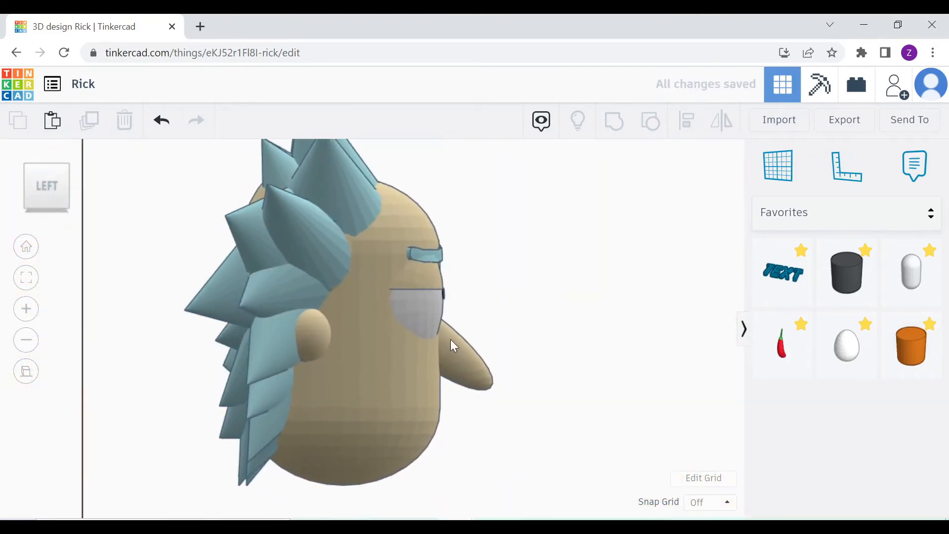
right_click_drag(498, 341, 196, 361)
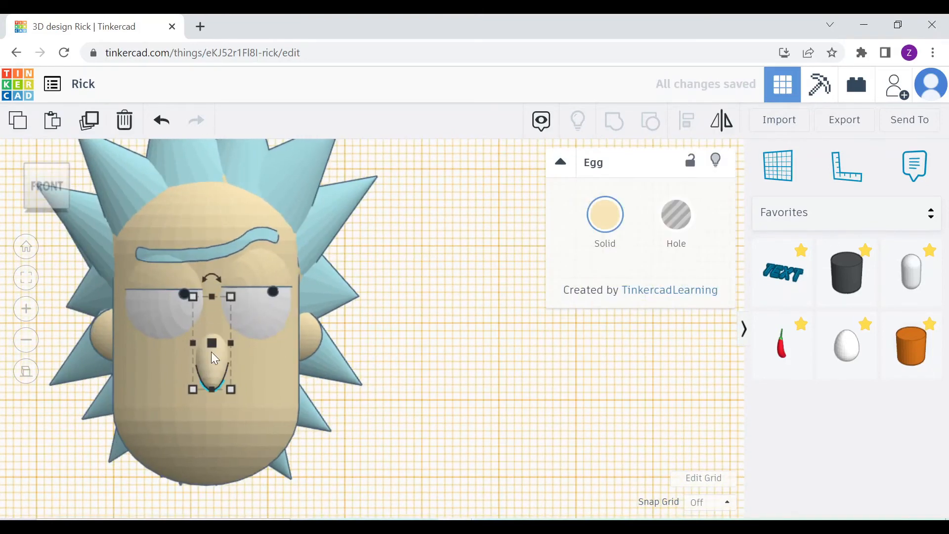
left_click(465, 324)
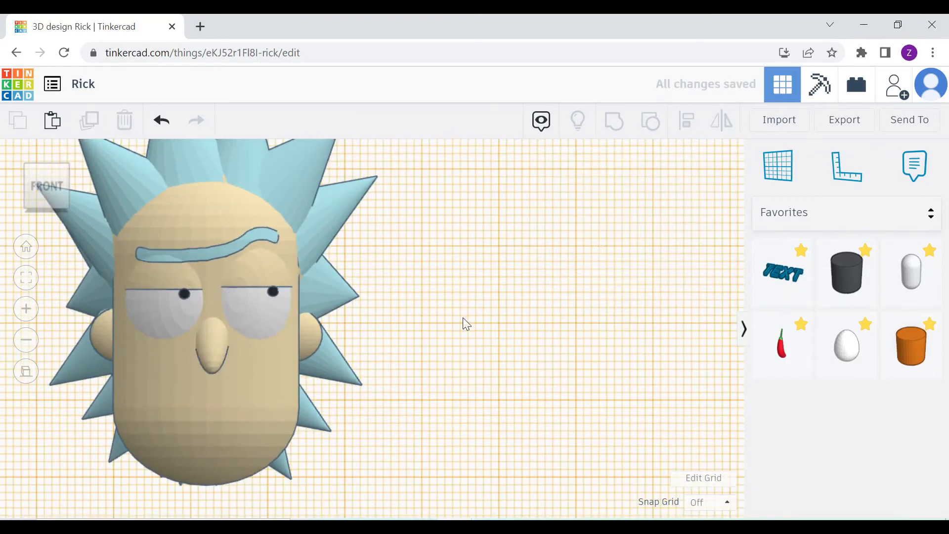
Step: Add a scribble shape drawn as one long, thin, gently arched horizontal stroke for the mouth
right_click_drag(464, 319, 337, 313)
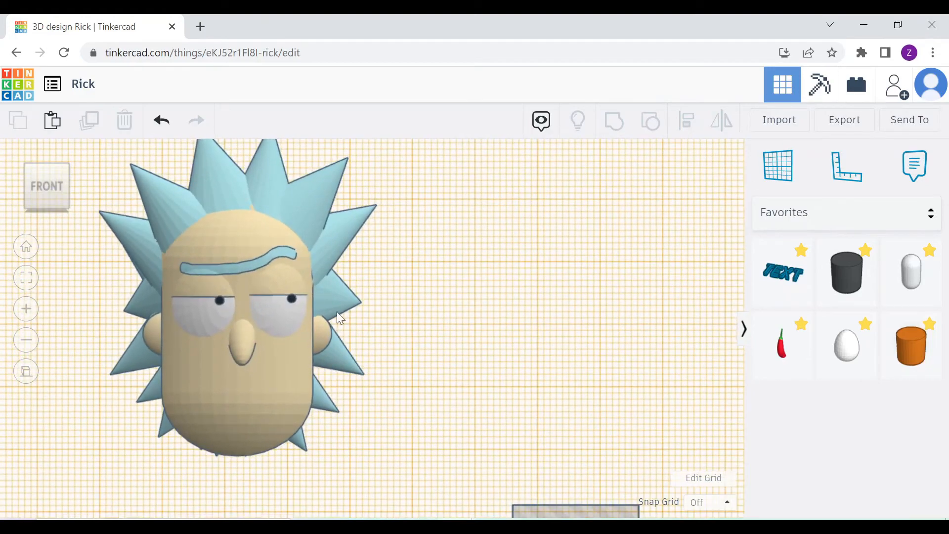
scroll(388, 382, "down", 2)
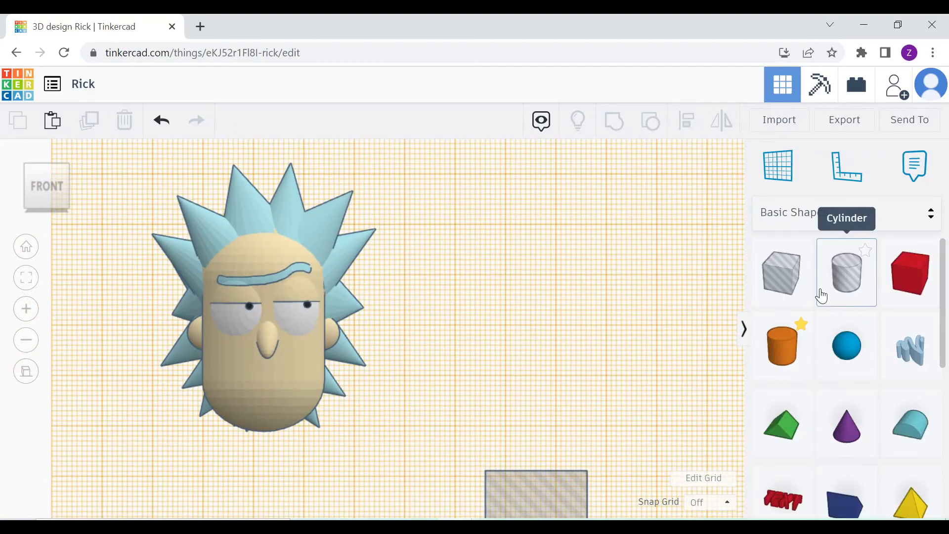
left_click_drag(911, 349, 524, 403)
left_click_drag(307, 327, 358, 315)
left_click(892, 478)
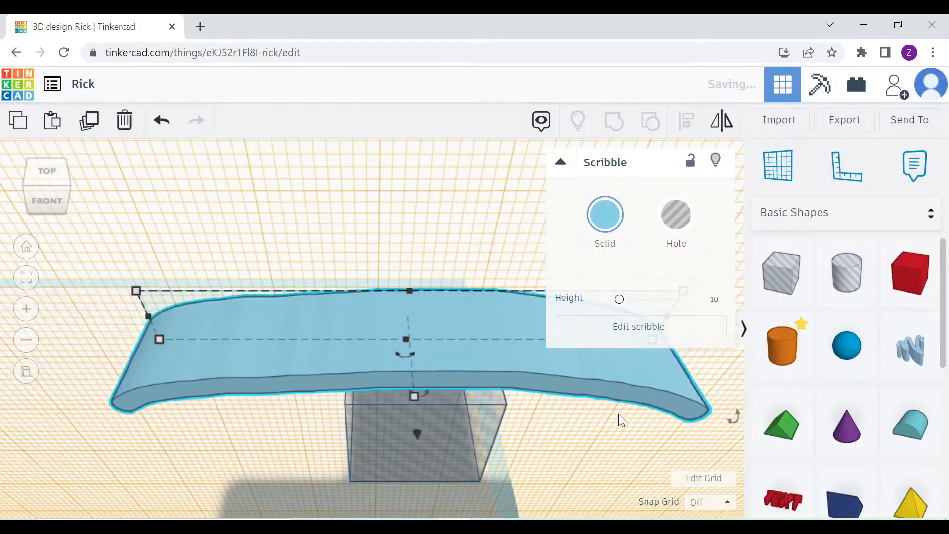
scroll(619, 414, "down", 4)
Step: Colour the mouth scribble black and bring it forward, away from the workplane, to the depth of the face
left_click(605, 214)
left_click(882, 378)
scroll(445, 356, "down", 2)
left_click(48, 174)
left_click_drag(382, 382, 367, 516)
middle_click_drag(375, 509, 383, 336)
left_click_drag(390, 342, 390, 354)
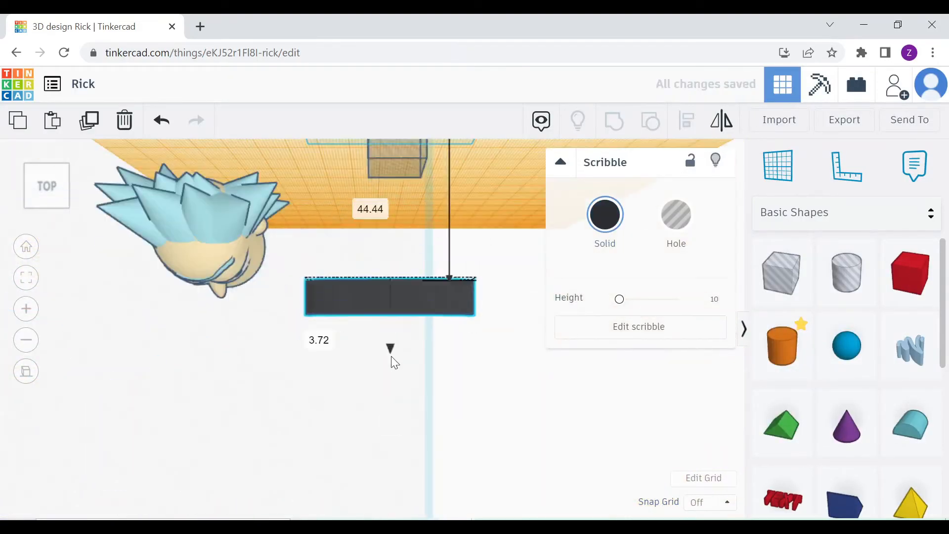
Step: Place the mouth scribble across the lower face and scale it to about 18.26 by 0.99 mm
right_click_drag(395, 361, 411, 237)
left_click(43, 199)
left_click_drag(392, 329, 156, 343)
left_click(22, 374)
scroll(271, 339, "up", 3)
scroll(178, 344, "up", 2)
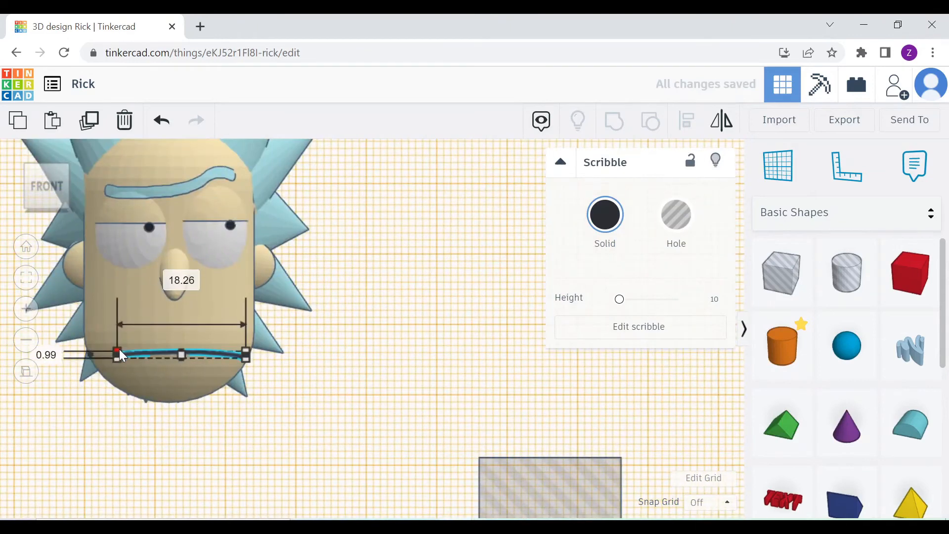
left_click(153, 345)
left_click(230, 355)
left_click_drag(230, 355, 235, 352)
key("ctrl+z")
Step: Move the mouth up closer to the nose and narrow it to about 15.79 mm
scroll(235, 352, "up", 3)
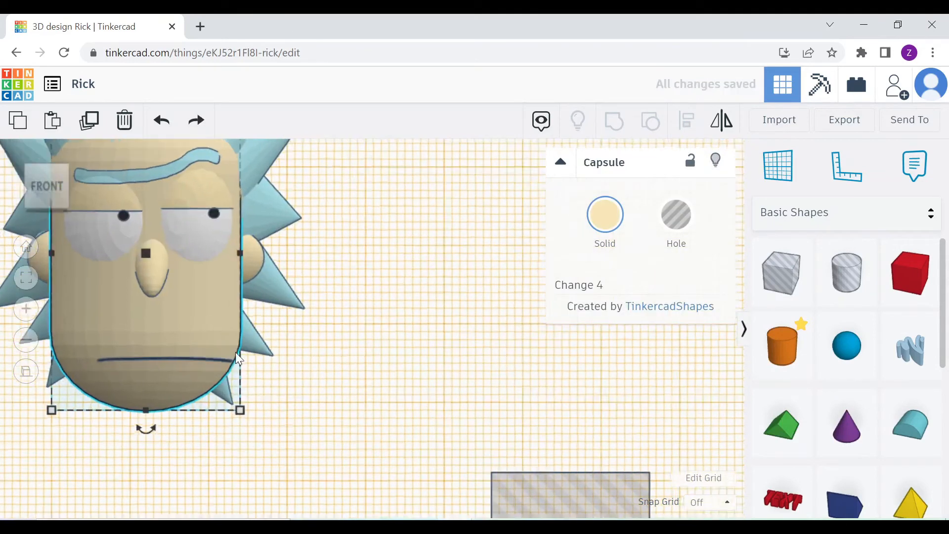
middle_click_drag(144, 352, 231, 360)
left_click(229, 360)
left_click_drag(212, 361, 193, 316)
left_click_drag(333, 321, 319, 324)
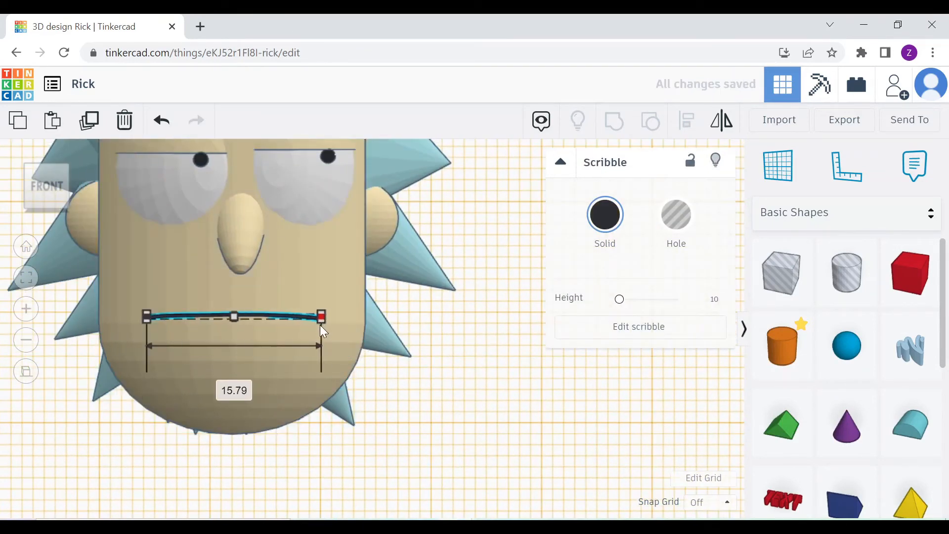
Step: Nudge the mouth sideways until it is centred under the nose
left_click_drag(167, 324, 173, 324)
left_click(488, 360)
scroll(489, 360, "down", 1)
scroll(488, 361, "up", 3)
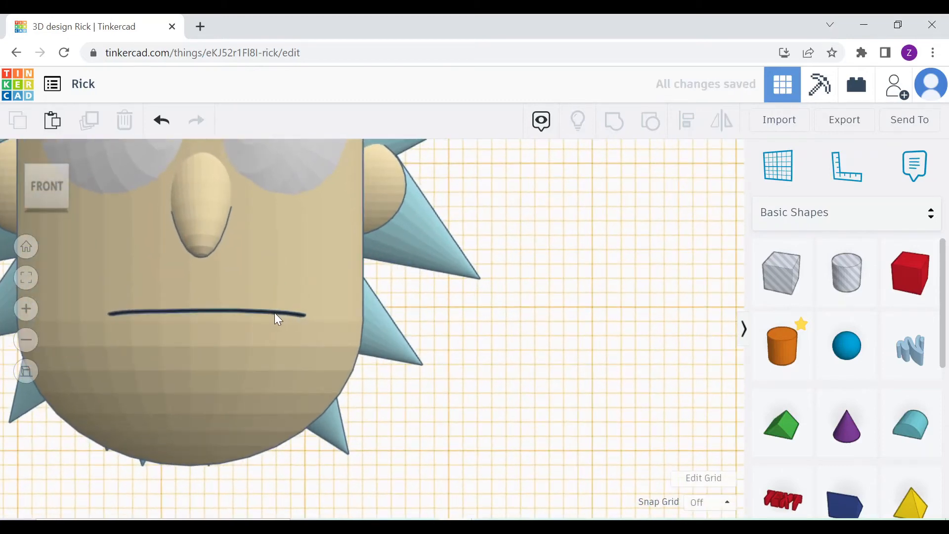
left_click_drag(274, 312, 268, 311)
left_click(491, 373)
scroll(492, 374, "down", 2)
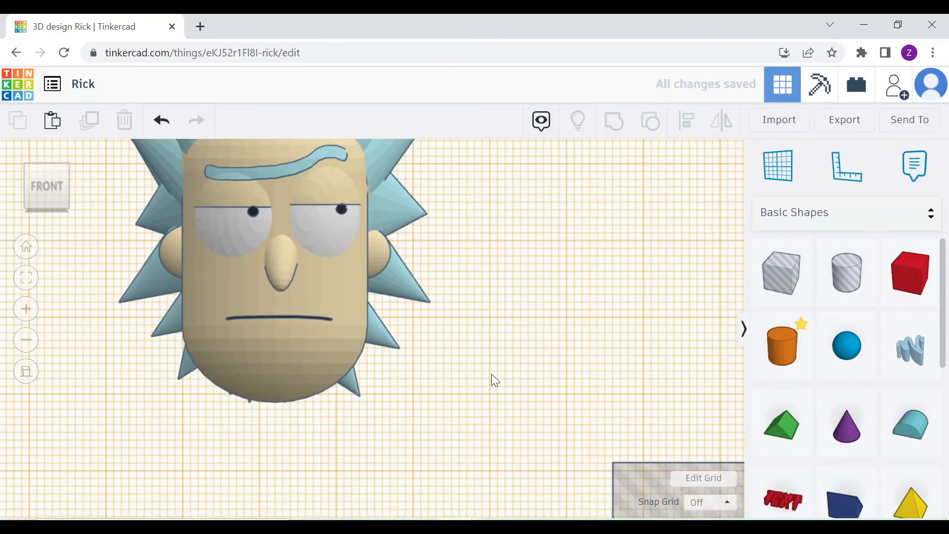
Step: Move the mouth scribble about 5.05 mm back into the face
left_click(58, 185)
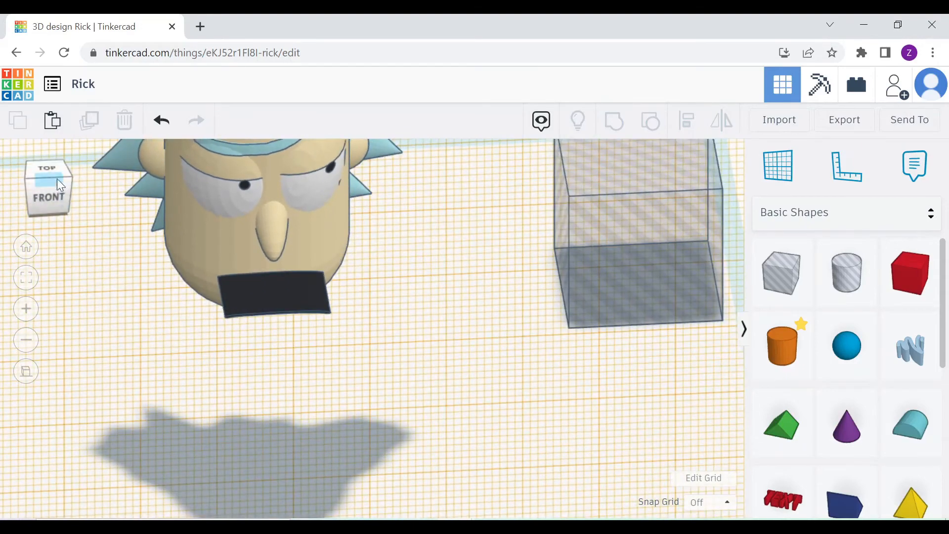
left_click(48, 179)
left_click(291, 281)
left_click_drag(280, 326, 282, 318)
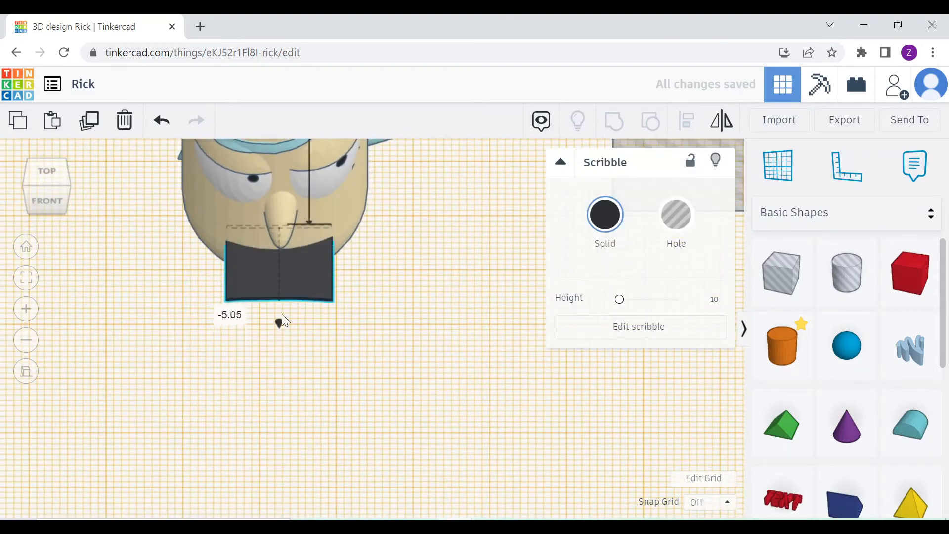
mouse_move(296, 321)
right_mouse_down()
mouse_move(302, 260)
mouse_move(257, 256)
mouse_move(292, 214)
right_mouse_up()
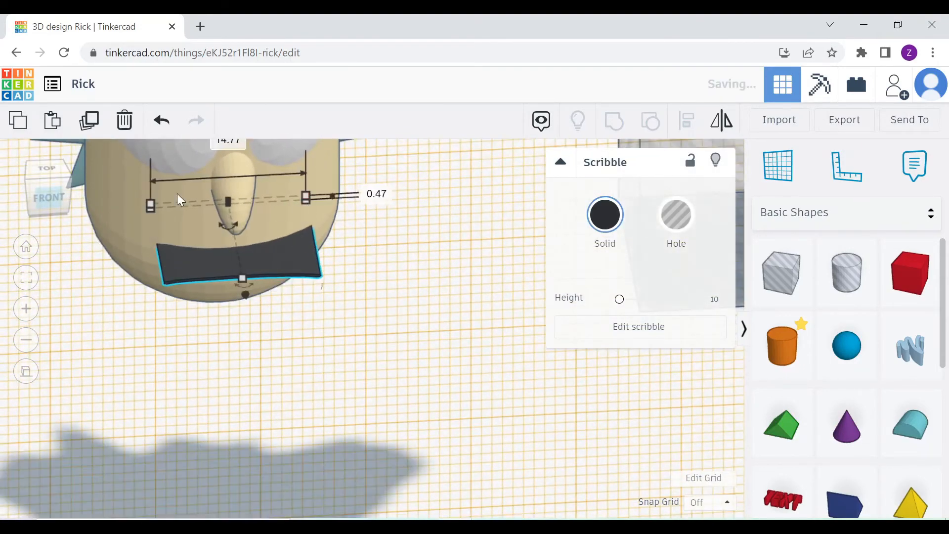
Step: Shape the skin-coloured sphere into a small elongated ellipsoid beside one end of the mouth and push it into the face
left_click(38, 196)
left_click(455, 311)
scroll(425, 307, "up", 2)
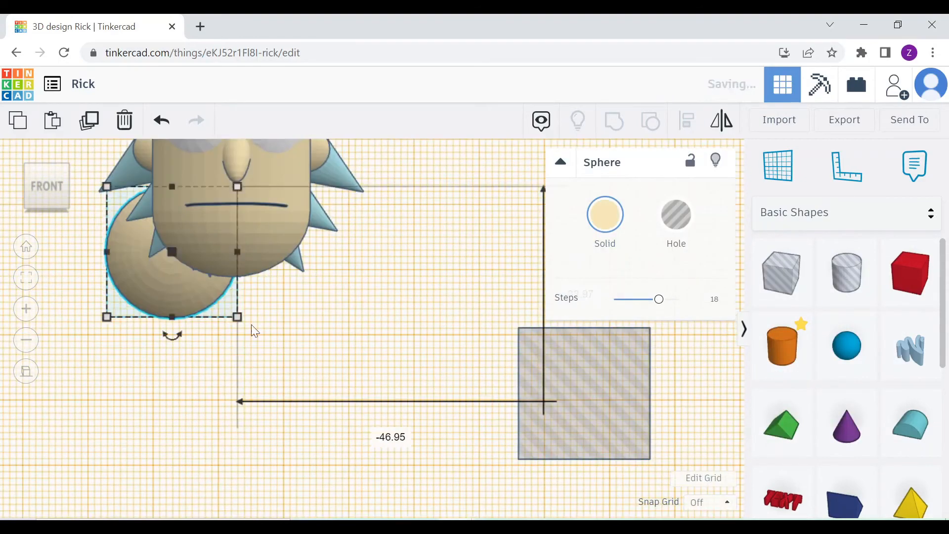
right_click_drag(250, 328, 63, 188)
left_click(60, 188)
left_click_drag(135, 216, 231, 308)
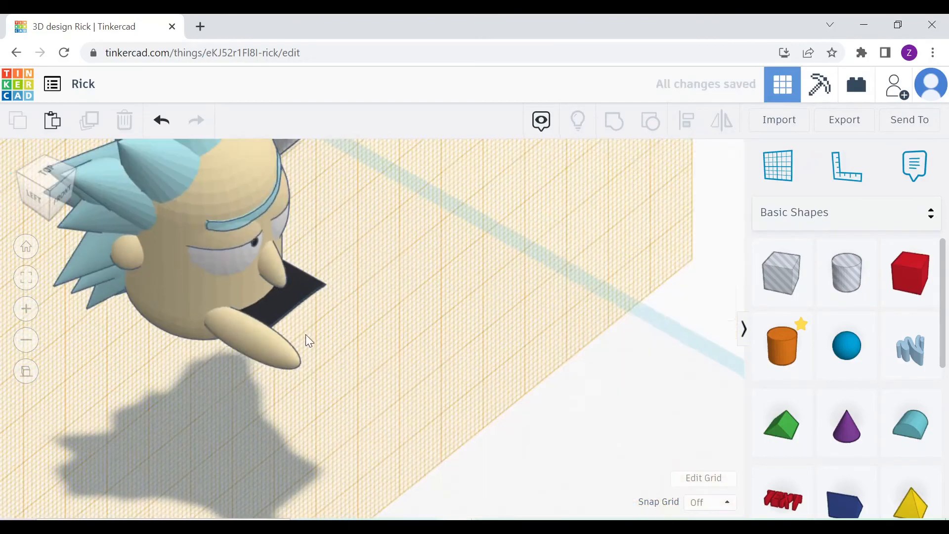
left_click_drag(306, 334, 221, 338)
left_click(40, 191)
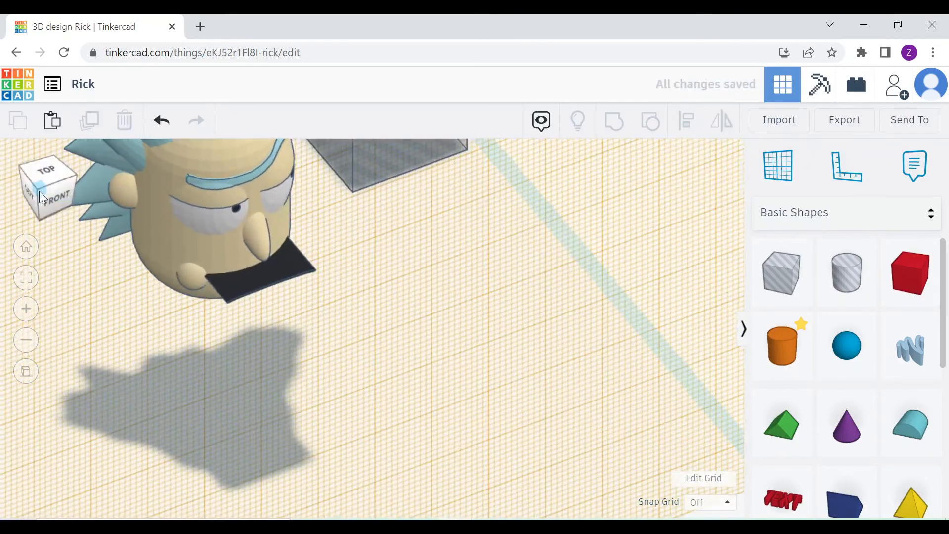
Step: Rotate the mouth-corner sphere 22.5° about the vertical axis to follow the curve of the face
left_click(215, 267)
right_click_drag(215, 267, 261, 442)
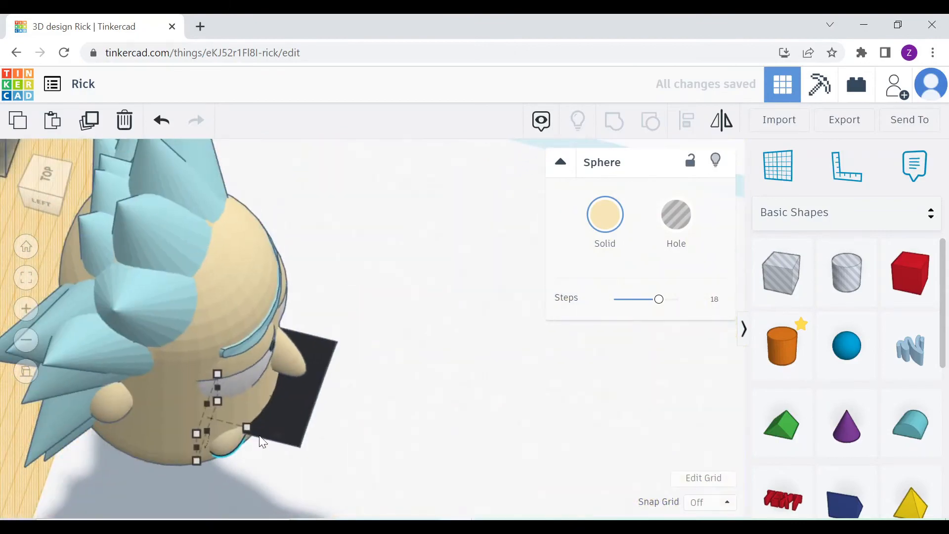
left_click(48, 182)
left_click_drag(277, 384, 273, 395)
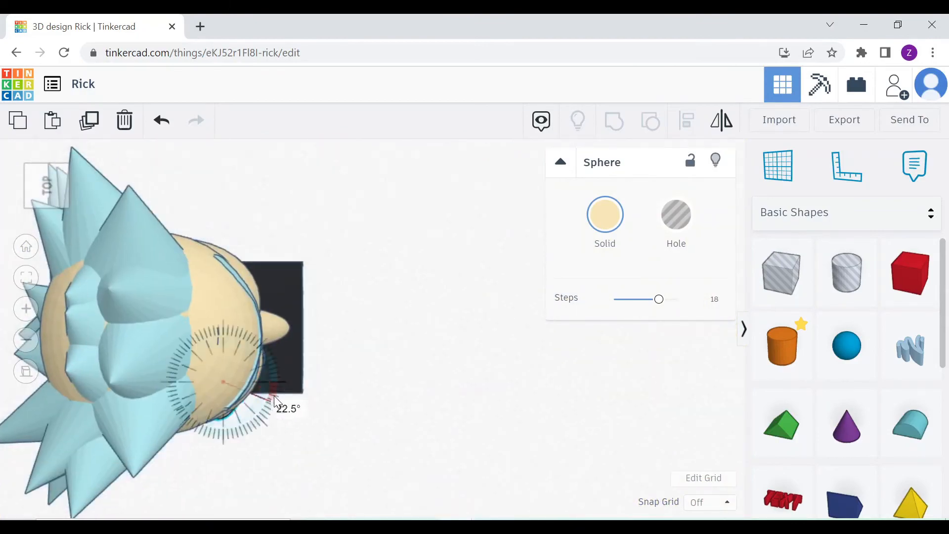
left_click(376, 341)
right_click_drag(376, 341, 343, 247)
Step: Widen the mouth scribble to about 16.69 mm so it reaches into the mouth-corner sphere
left_click(55, 190)
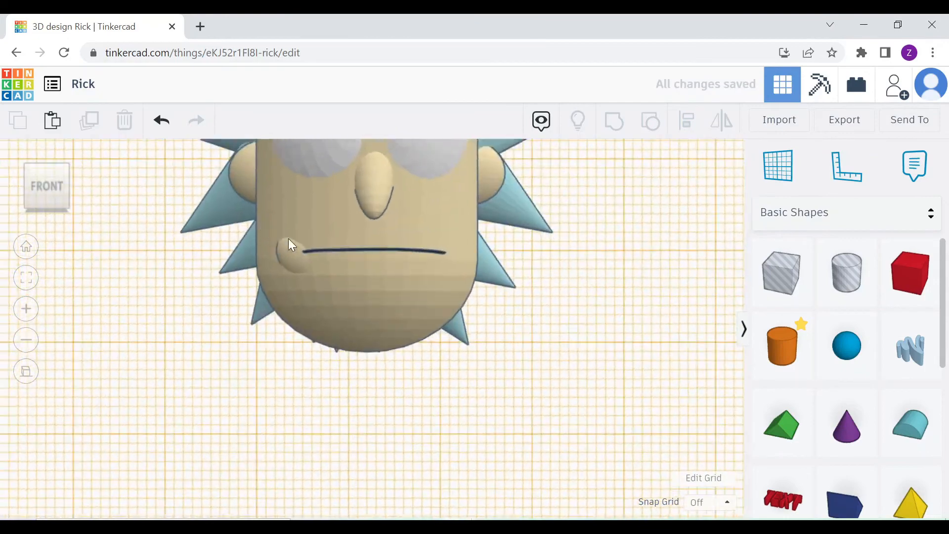
scroll(289, 238, "up", 2)
left_click(275, 242)
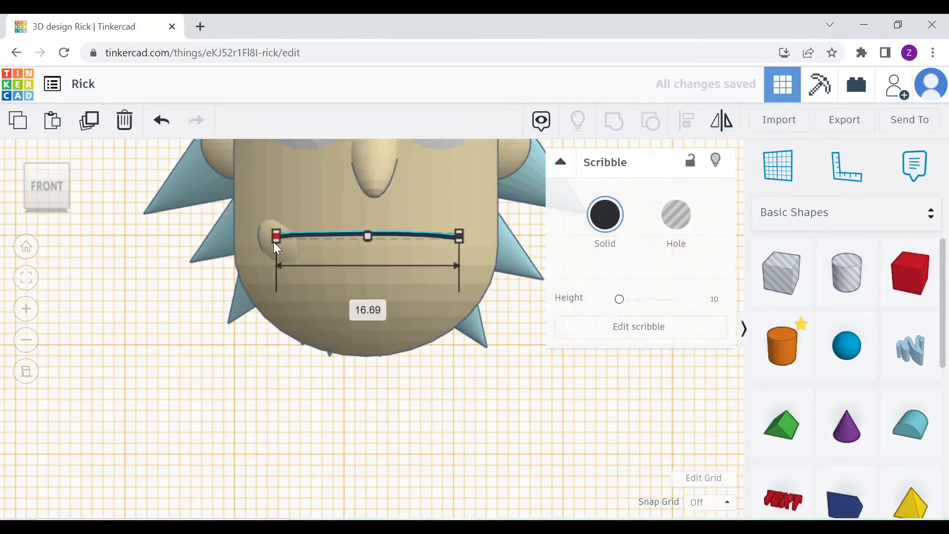
Step: Shift the mouth-corner sphere slightly and bring it further out of the face
left_click(265, 226)
left_click_drag(303, 210, 303, 216)
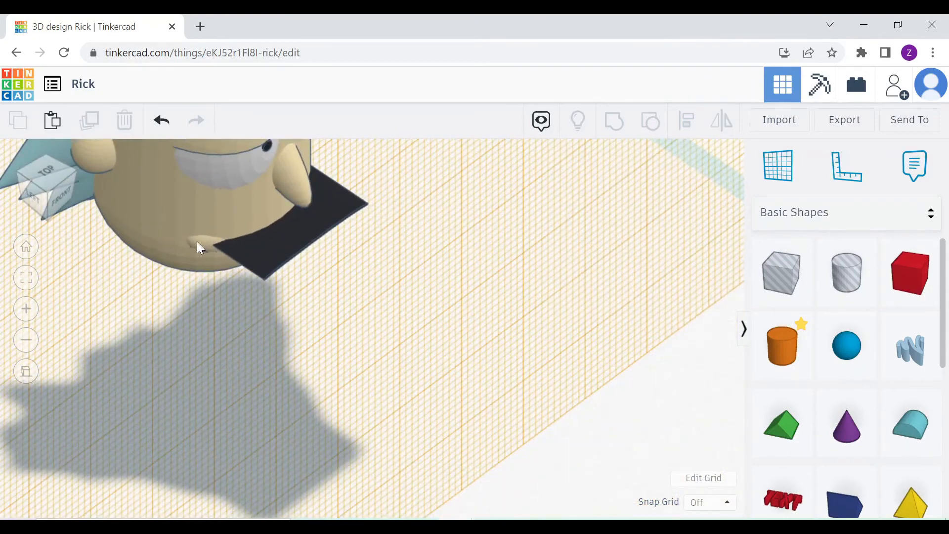
left_click(197, 242)
right_click_drag(197, 242, 232, 295)
left_click_drag(232, 295, 261, 278)
left_click(387, 284)
left_click(41, 192)
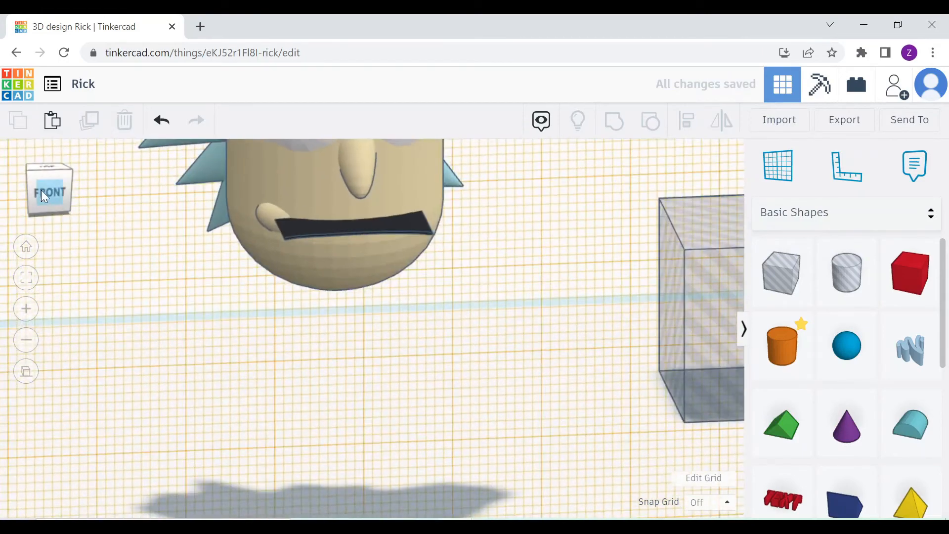
Step: Resize the mouth-corner sphere to about 5.86 mm high and tilt it slightly in the front plane
left_click(315, 266)
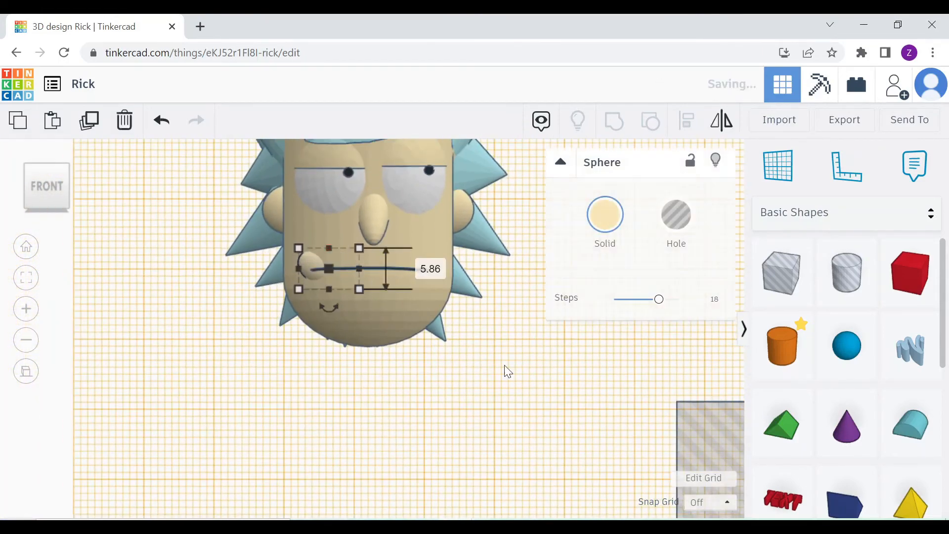
left_click(505, 366)
scroll(426, 327, "down", 2)
left_click(322, 279)
left_click_drag(345, 314, 357, 308)
left_click(479, 298)
scroll(316, 270, "up", 4)
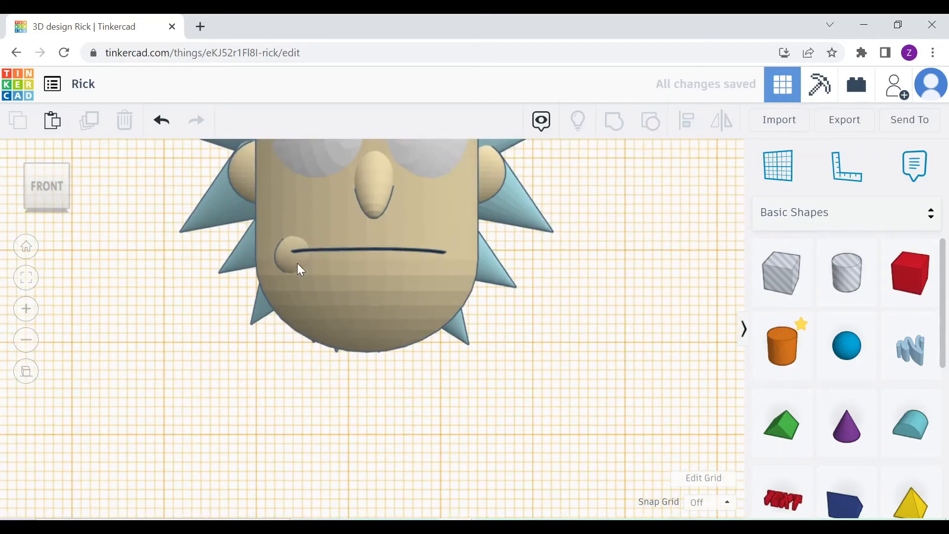
Step: Push the mouth-corner sphere about 0.23 mm back so only a small bump stands out of the face
left_click(298, 266)
left_click(480, 358)
right_click_drag(479, 358, 229, 227)
left_click(297, 232)
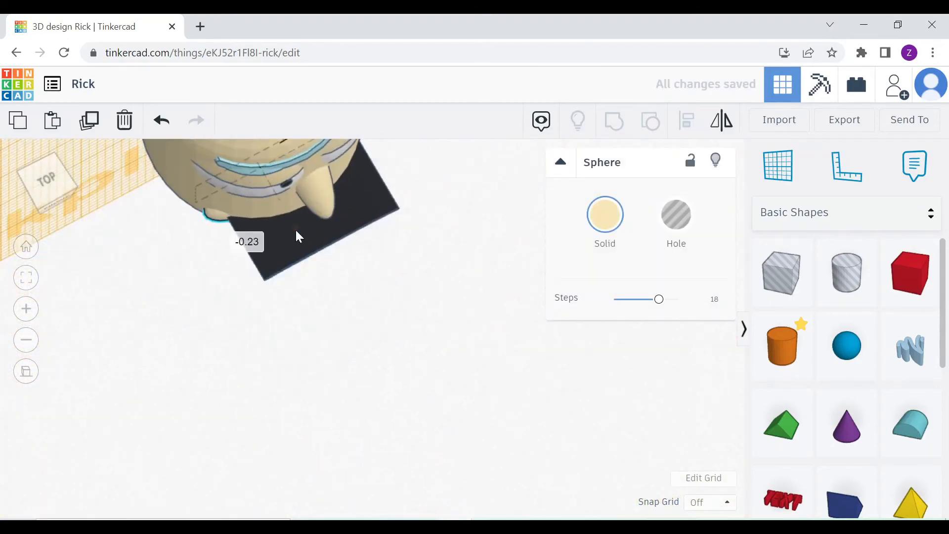
left_click_drag(296, 231, 295, 228)
left_click(58, 202)
left_click(205, 283)
Step: Duplicate the mouth-corner sphere and mirror the copy for the other side of the face
scroll(316, 289, "down", 3)
scroll(307, 277, "up", 3)
left_click(297, 269)
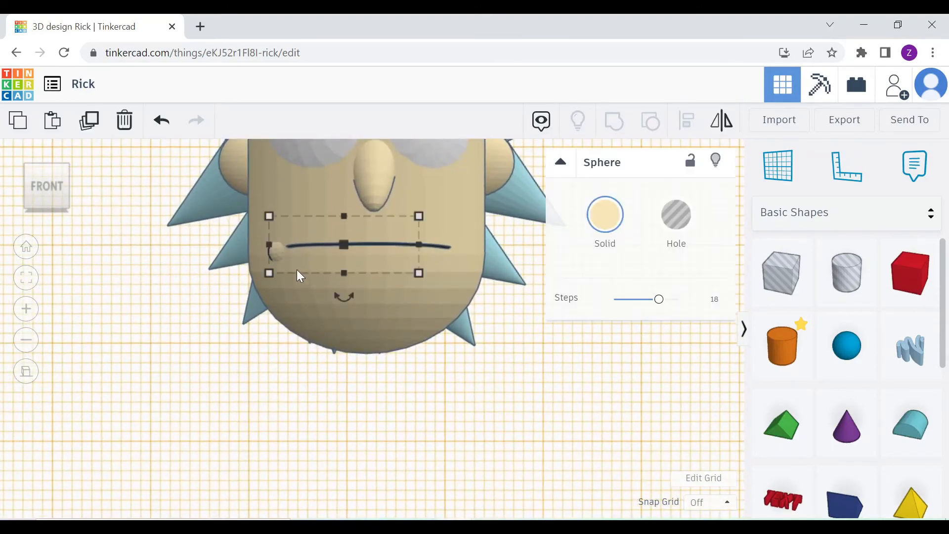
right_click_drag(431, 277, 271, 239)
left_click_drag(255, 210, 297, 242)
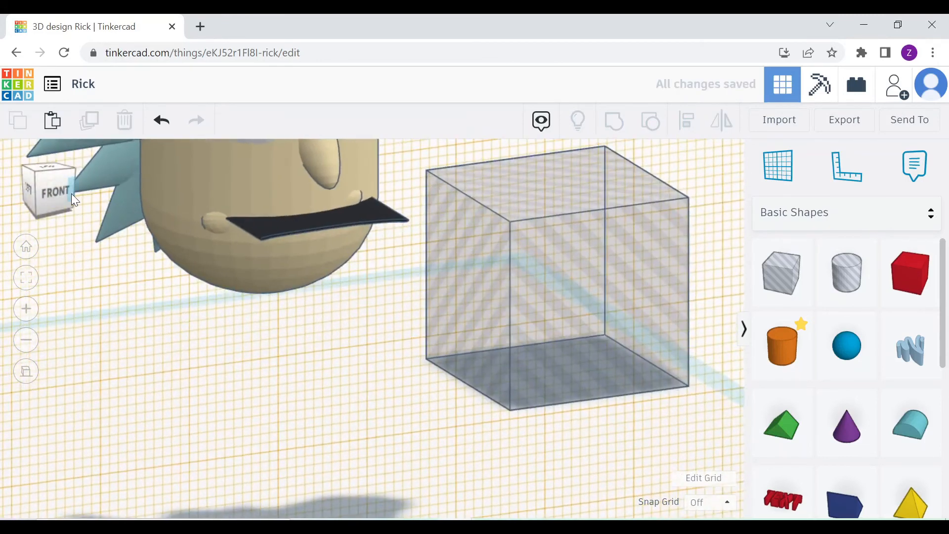
left_click(70, 193)
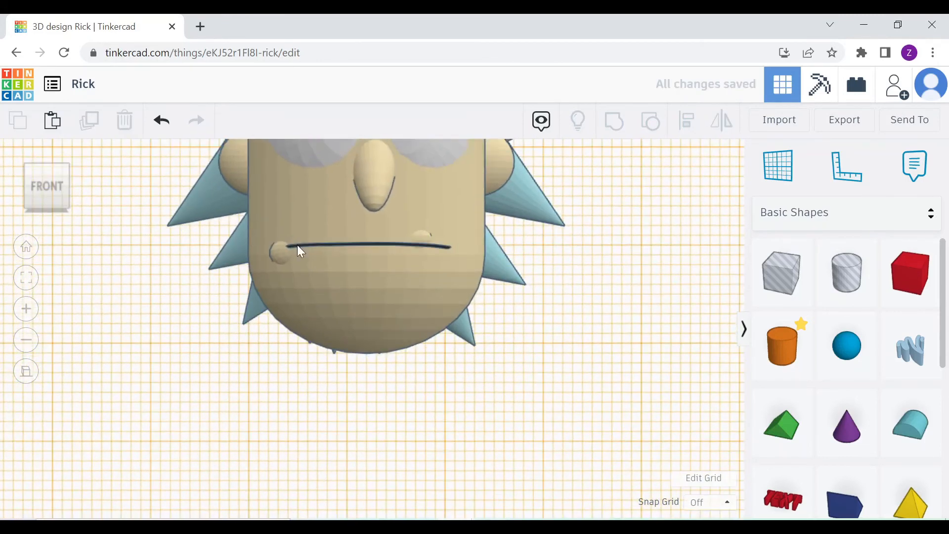
Step: Move the copied sphere to the opposite end of the mouth and level it with the first one
left_click(289, 249)
left_click(281, 249)
left_click_drag(285, 248, 449, 251)
key("Escape")
left_click(274, 245)
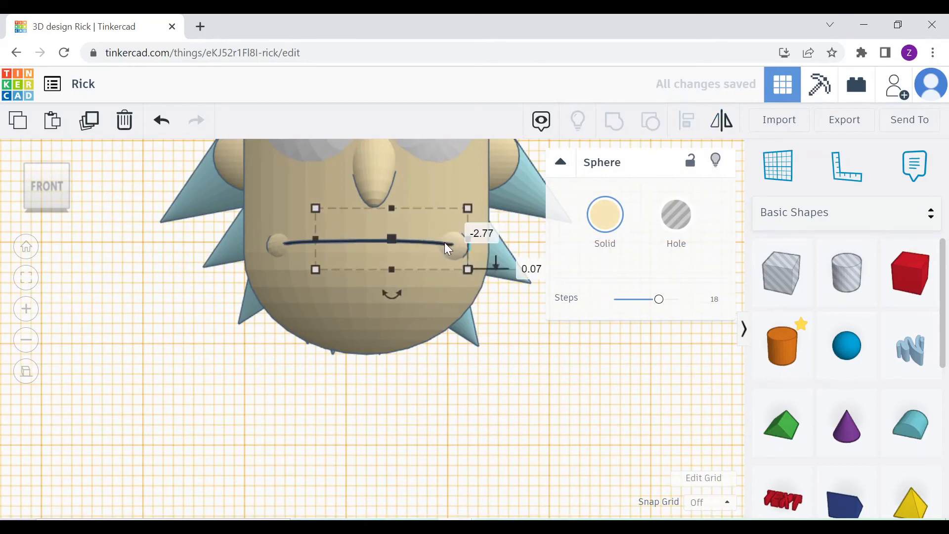
left_click_drag(460, 248, 458, 248)
key("Escape")
scroll(420, 298, "down", 3)
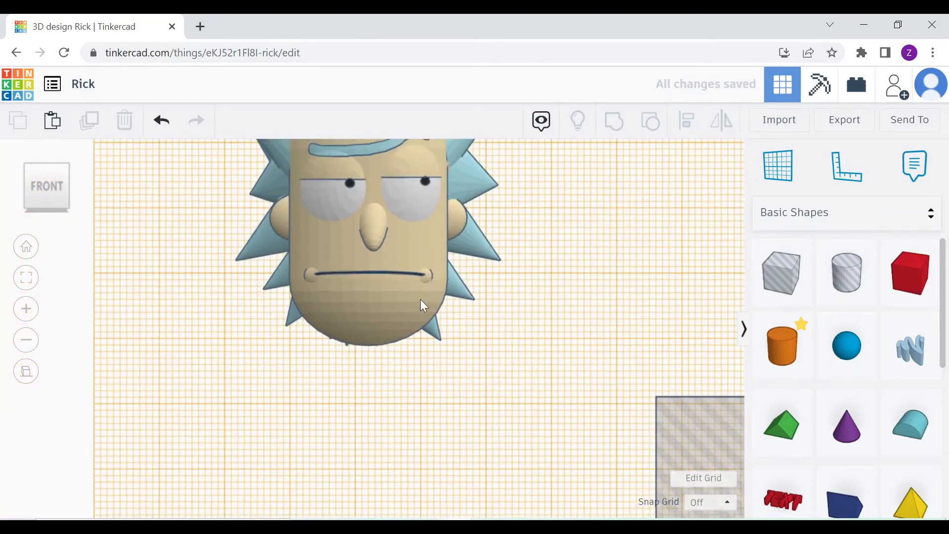
Step: Reset the workplane to the base grid and duplicate the head body together with both mouth-corner spheres
right_click_drag(420, 298, 503, 338)
scroll(504, 337, "up", 3)
left_click(777, 165)
left_click(346, 276)
left_click(266, 231, "shift")
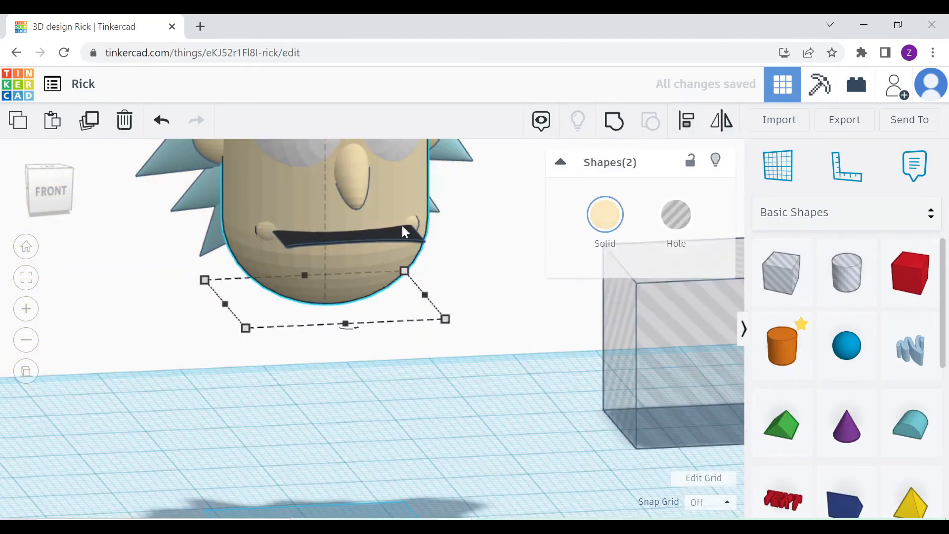
left_click(411, 222, "shift")
key("ctrl+c")
key("ctrl+v")
Step: Move the copied head body and spheres about 30.85 mm sideways, clear of the original head
left_click(51, 191)
scroll(456, 250, "down", 3)
left_click_drag(456, 250, 643, 265)
left_click(56, 192)
left_click(27, 371)
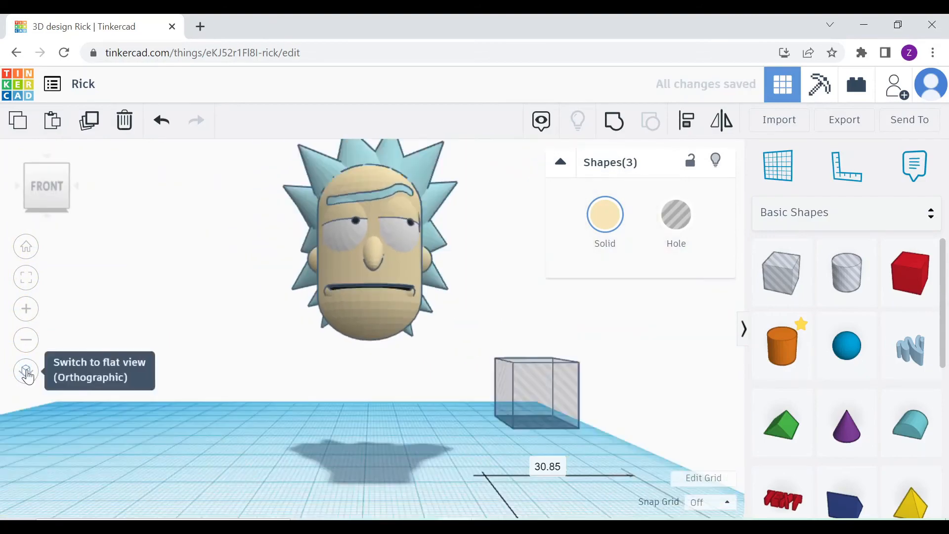
left_click(26, 372)
Step: Move the 20 mm hole box next to the copied head body
right_click_drag(376, 282, 420, 387)
scroll(420, 387, "down", 2)
left_click_drag(523, 390, 472, 228)
left_click_drag(404, 229, 380, 297)
left_click(47, 168)
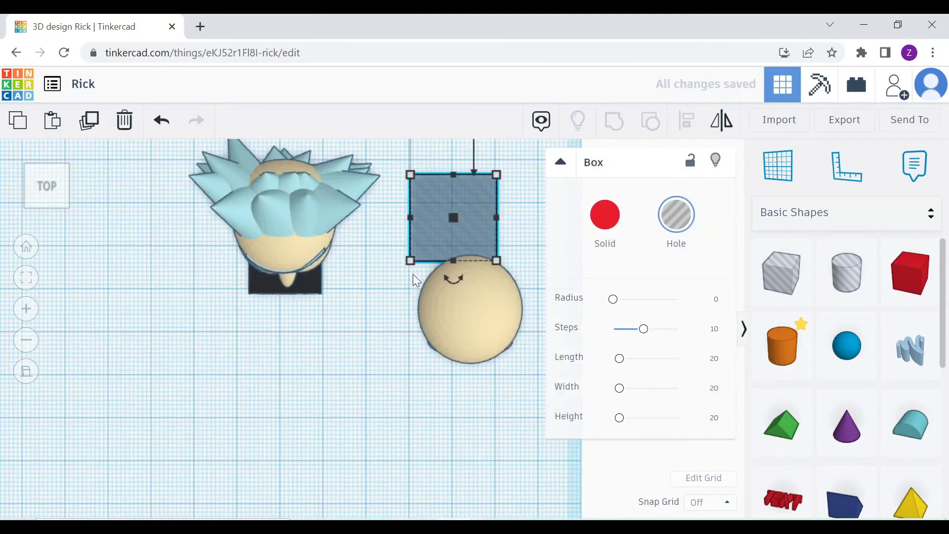
left_click_drag(425, 238, 419, 282)
Step: Enlarge the hole box in plan and height until it encloses the whole copied head body
left_click_drag(493, 305, 531, 396)
right_click_drag(524, 396, 514, 317)
left_click_drag(474, 360, 473, 217)
right_click_drag(474, 297, 477, 404)
left_click_drag(479, 384, 483, 413)
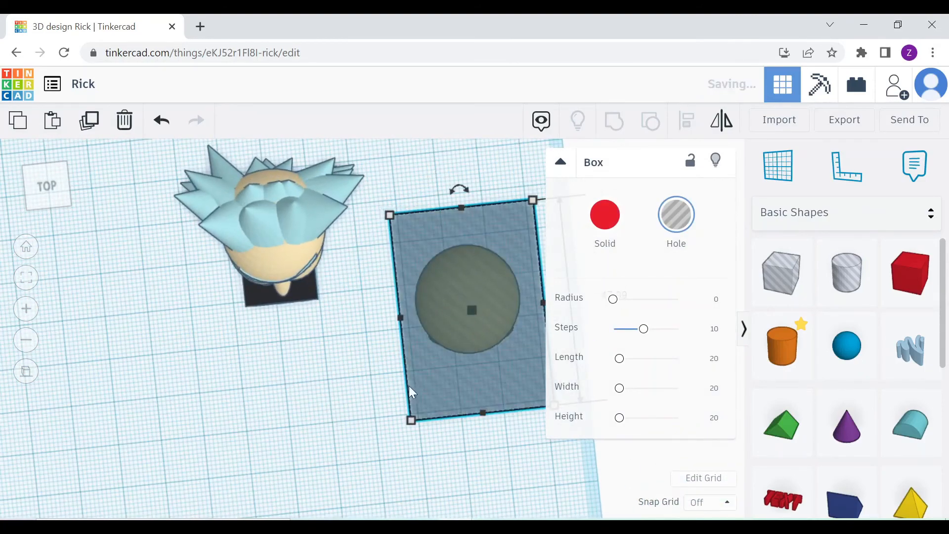
middle_click_drag(408, 385, 326, 377)
Step: Make the box a transparent solid and the copied head a hole, and group them to cut a head-shaped cavity
left_click(605, 215)
left_click(832, 419)
left_click(676, 215)
left_click(715, 160)
left_click_drag(461, 394, 315, 209)
left_click(685, 218)
left_click(578, 120)
left_click_drag(522, 394, 321, 212)
left_click(613, 121)
Step: Move the hollowed red block over the original head and align its cavity with the face
right_click_drag(313, 233, 302, 163)
left_click(48, 206)
left_click_drag(416, 336, 224, 336)
right_click_drag(319, 368, 396, 365)
left_click(36, 187)
left_click_drag(385, 299, 298, 305)
left_click(47, 191)
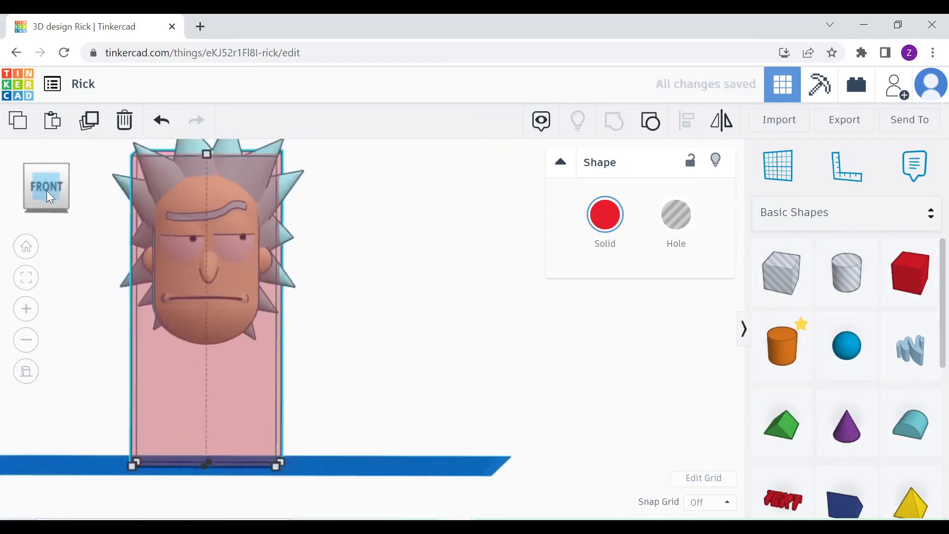
scroll(234, 405, "up", 5)
left_click_drag(236, 407, 239, 407)
Step: Turn the hollowed block into a hole and group it with the black mouth to trim off the part outside the face
left_click(434, 349)
right_click_drag(434, 349, 473, 386)
scroll(437, 398, "down", 3)
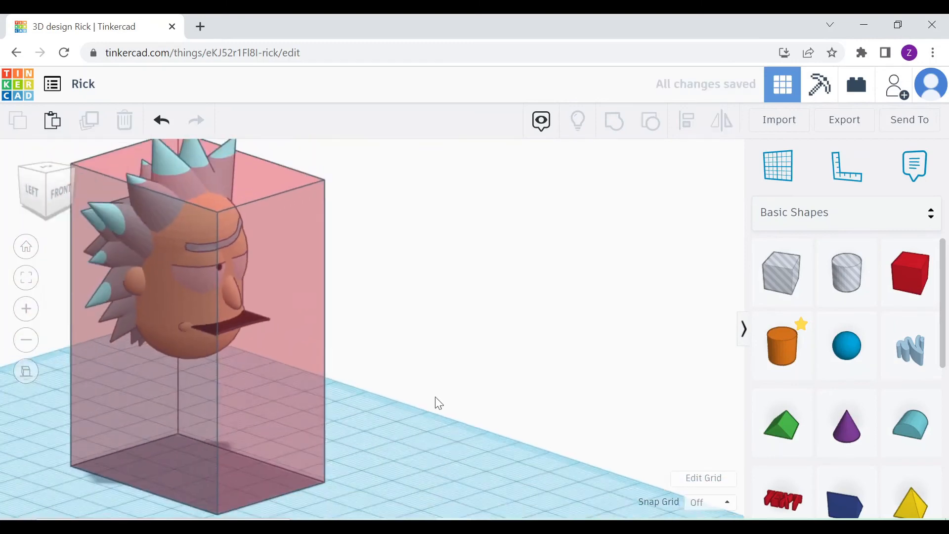
left_click(303, 356)
left_click(675, 217)
key("ctrl+h")
left_click(242, 330)
left_click(581, 123)
left_click(301, 307, "shift")
key("ctrl+g")
left_click(438, 343)
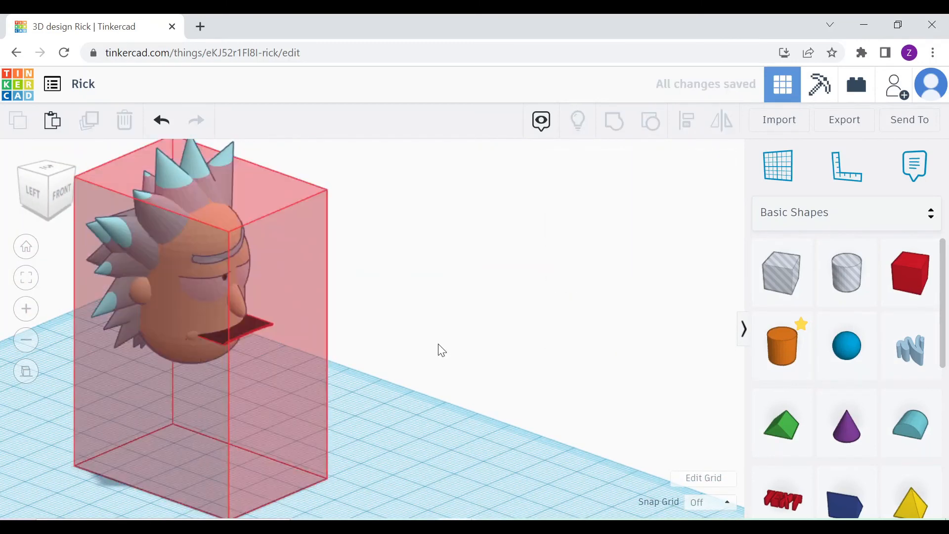
Step: Stretch the trimmed mouth's front edge slightly outward to about 8.55 mm
scroll(144, 350, "up", 3)
left_click(151, 338)
left_click(153, 336)
left_click_drag(187, 329, 192, 329)
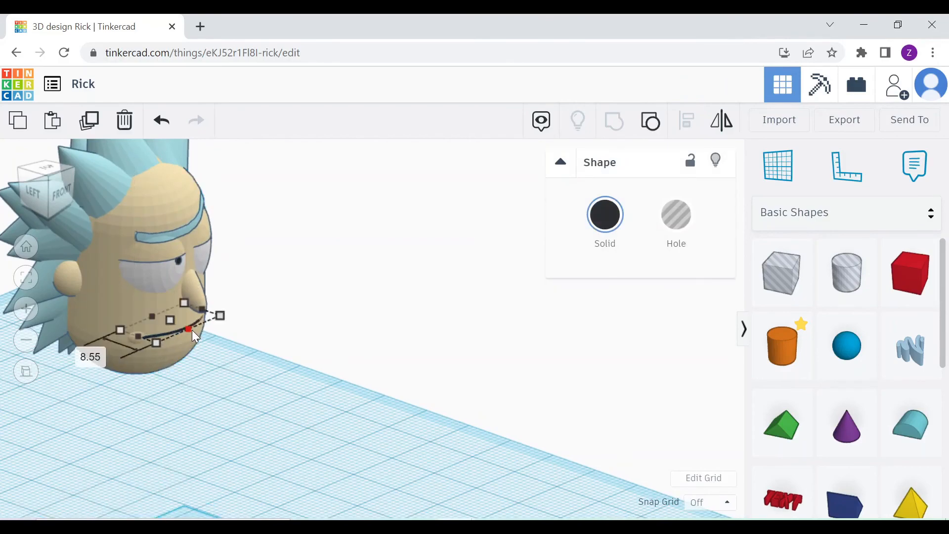
left_click(277, 317)
Step: Add a 20 mm box hole beside the head and set the workplane on its vertical front face
right_click_drag(277, 316, 223, 372)
scroll(224, 373, "up", 2)
scroll(224, 373, "down", 2)
left_click_drag(772, 286, 442, 413)
key("w")
left_click(496, 380)
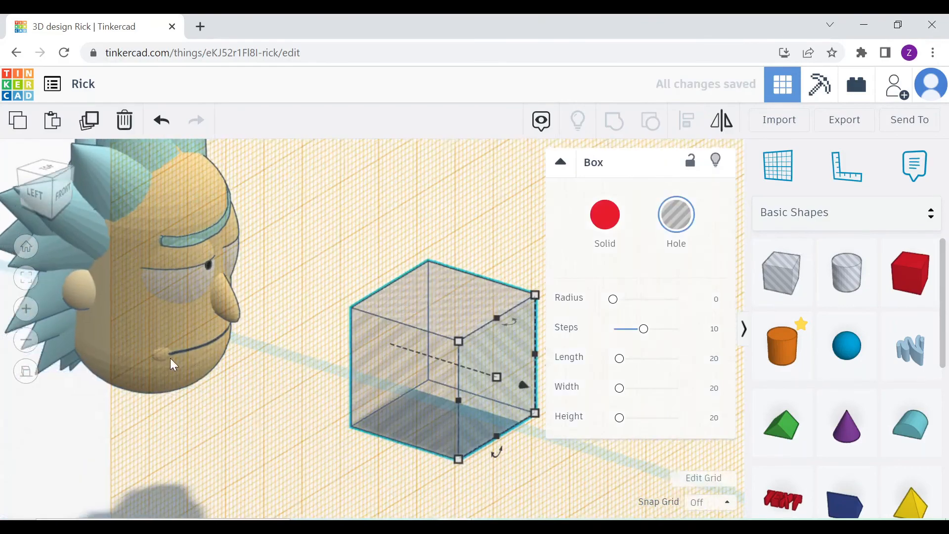
Step: Nudge the trimmed mouth in depth so it sits just at the surface of the face
scroll(170, 358, "up", 3)
left_click(67, 366)
left_click_drag(158, 352, 160, 352)
left_click(168, 383)
right_click_drag(168, 384, 173, 407)
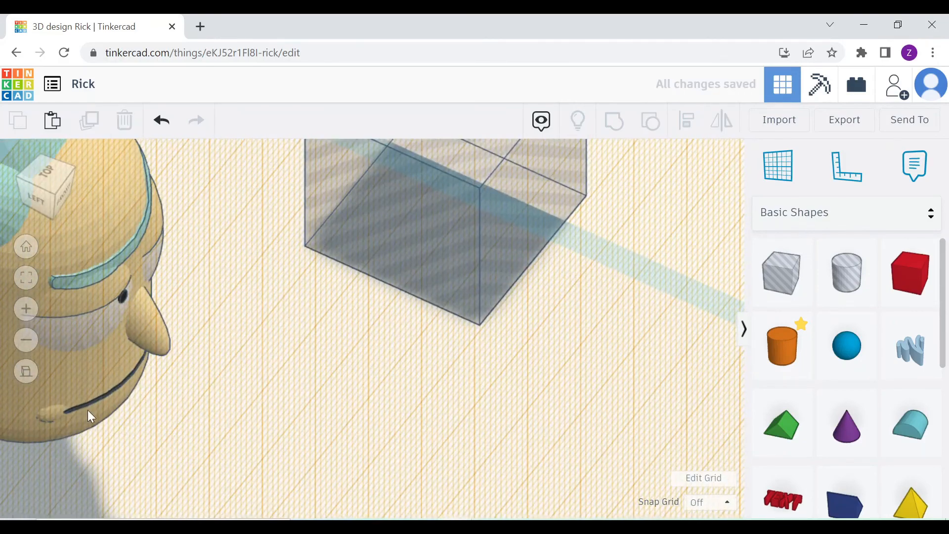
left_click(88, 409)
left_click_drag(195, 393, 196, 397)
left_click(316, 396)
Step: Reset the workplane to the base grid and delete the helper box hole
right_click_drag(316, 396, 280, 354)
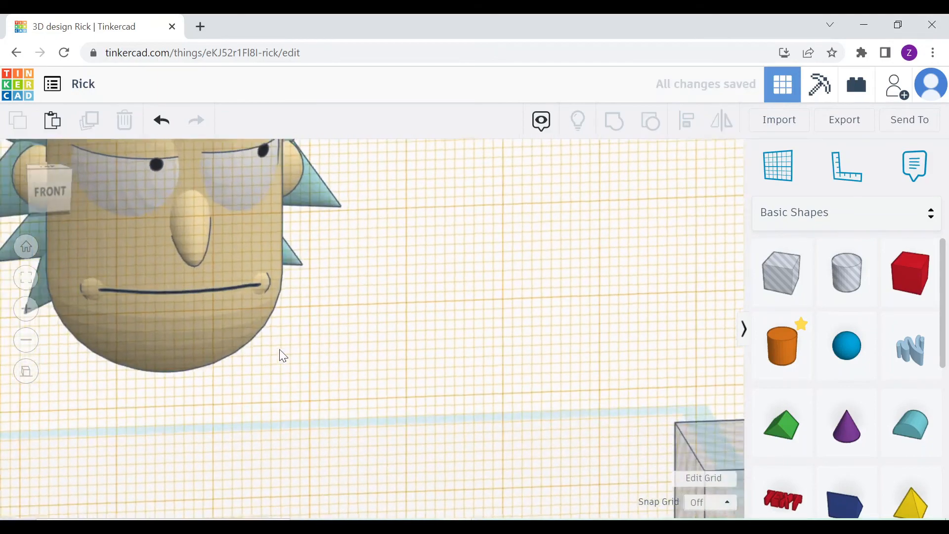
key("w")
left_click(388, 333)
scroll(388, 333, "down", 3)
left_click(594, 420)
key("Delete")
Step: Select all the shapes of the head and lower them together towards the workplane
right_click_drag(439, 380, 456, 379)
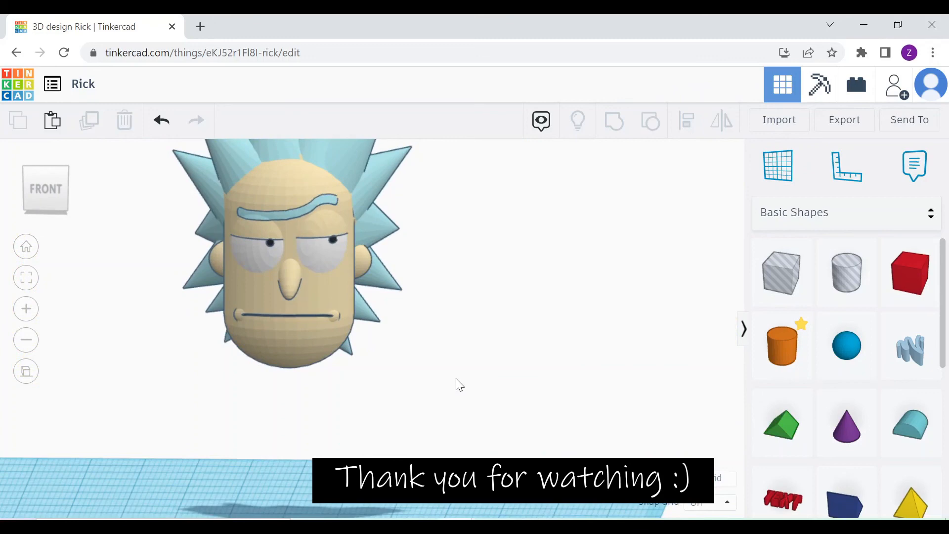
scroll(465, 358, "down", 2)
middle_click_drag(469, 350, 473, 386)
key("ctrl+a")
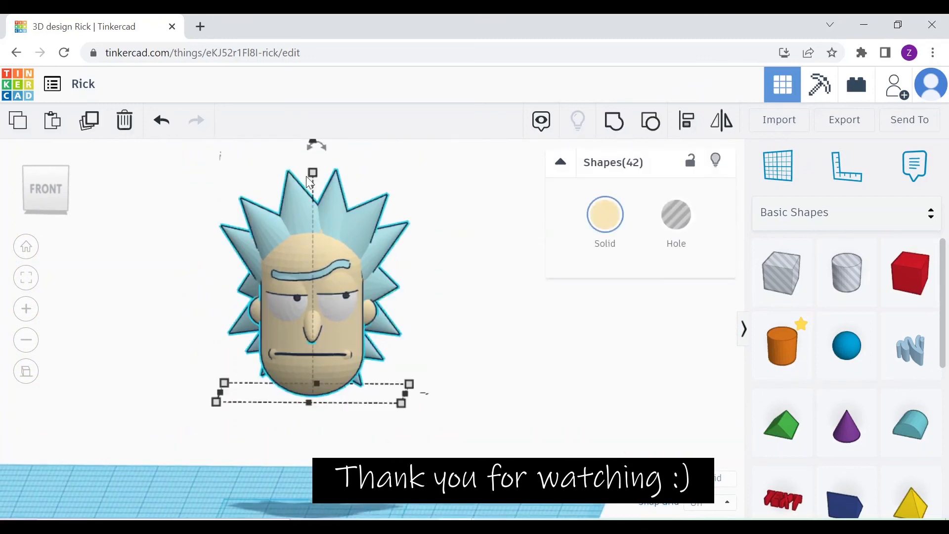
middle_click_drag(315, 140, 328, 152)
left_click_drag(326, 155, 327, 226)
middle_click_drag(437, 260, 437, 242)
left_click(439, 247)
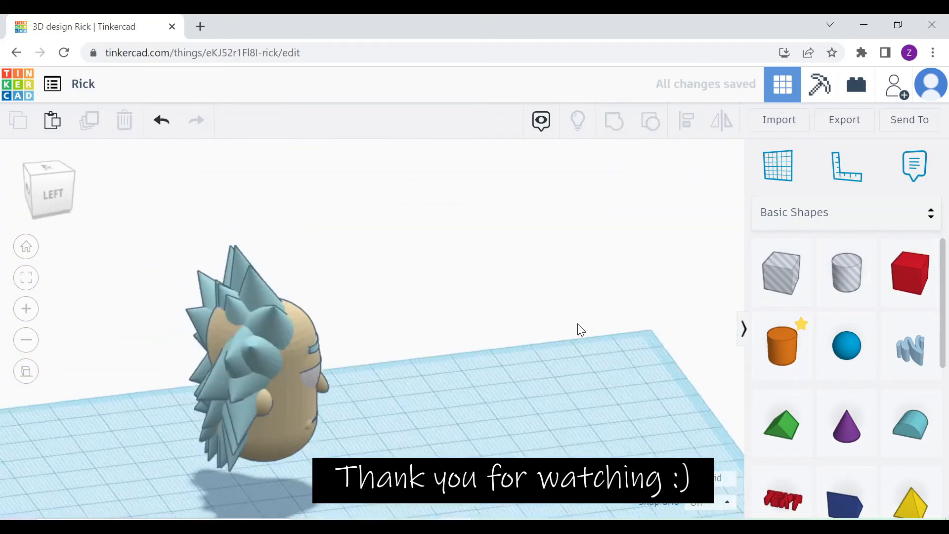